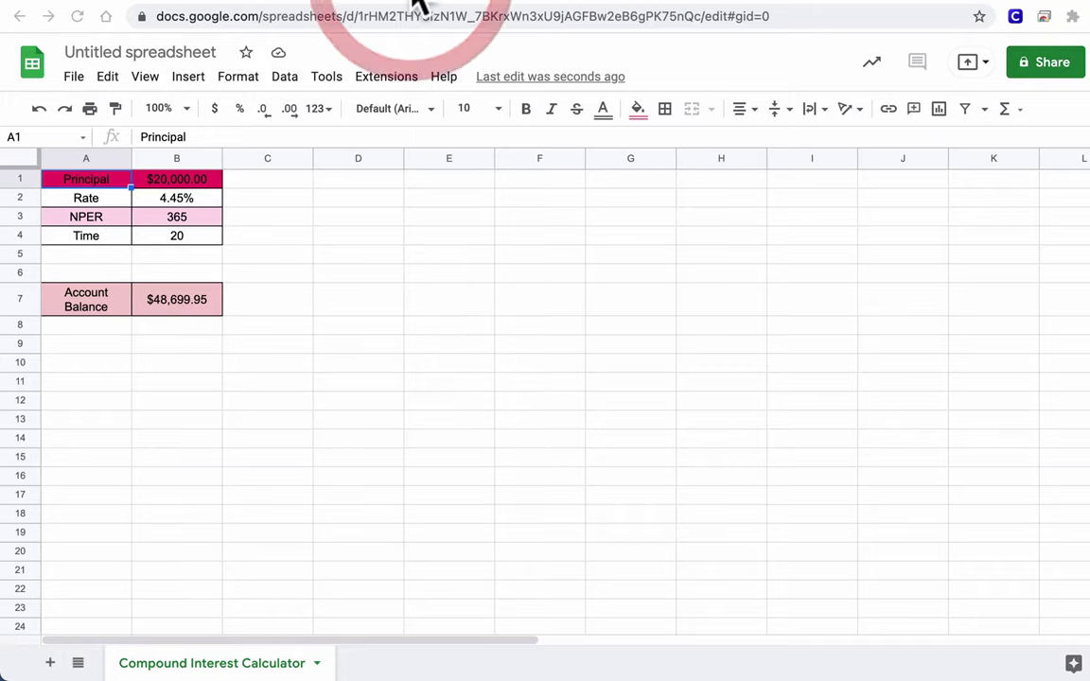
Browse the example's calculator sheets and inspect the starting balance, rate and principal cells.
left_click(148, 670)
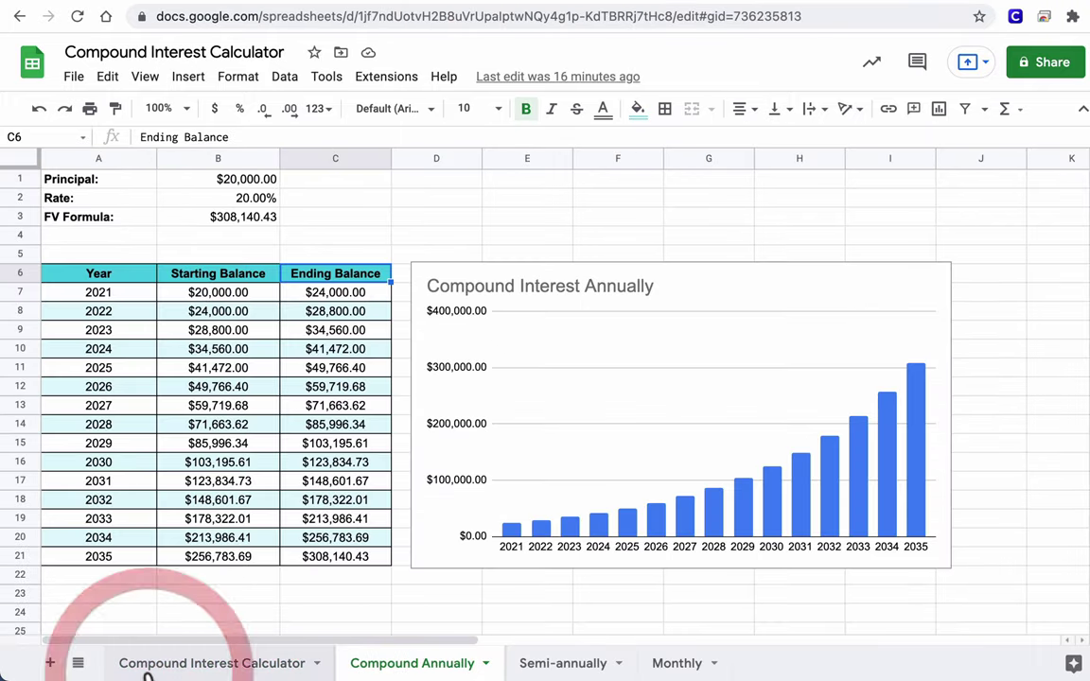
left_click(212, 663)
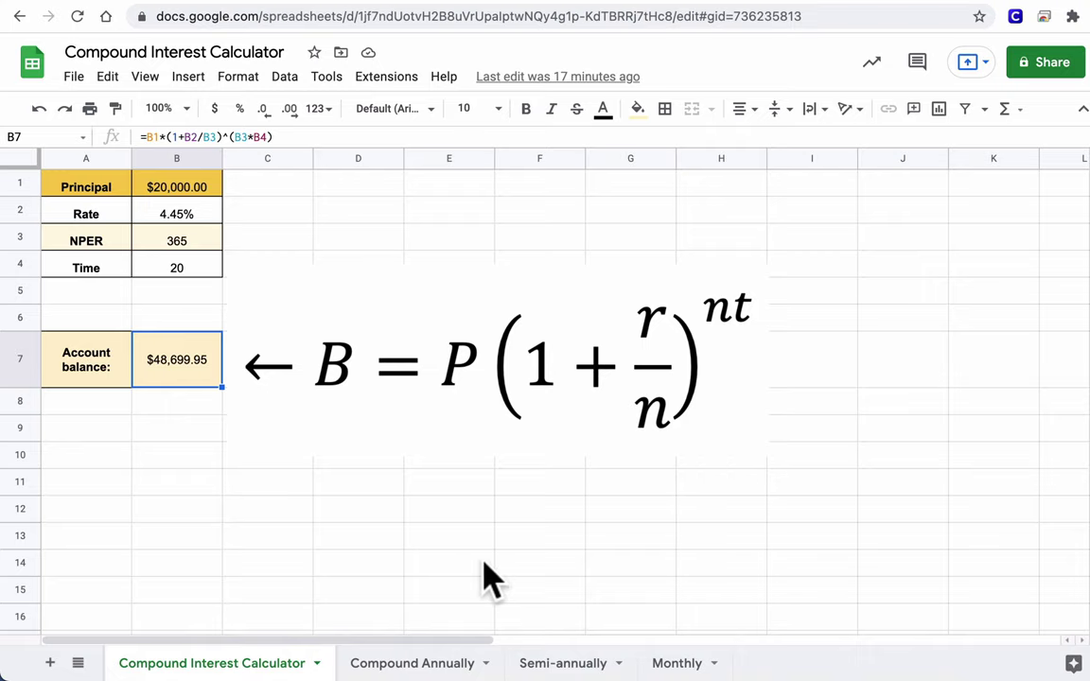
left_click(386, 665)
left_click(386, 665)
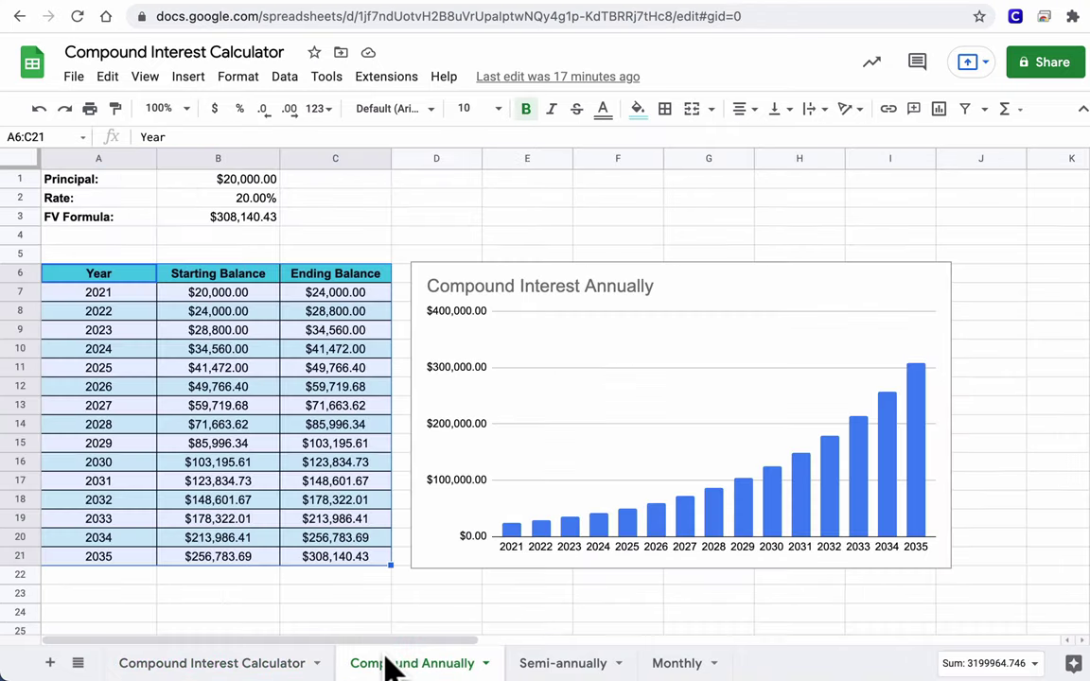
left_click(215, 305)
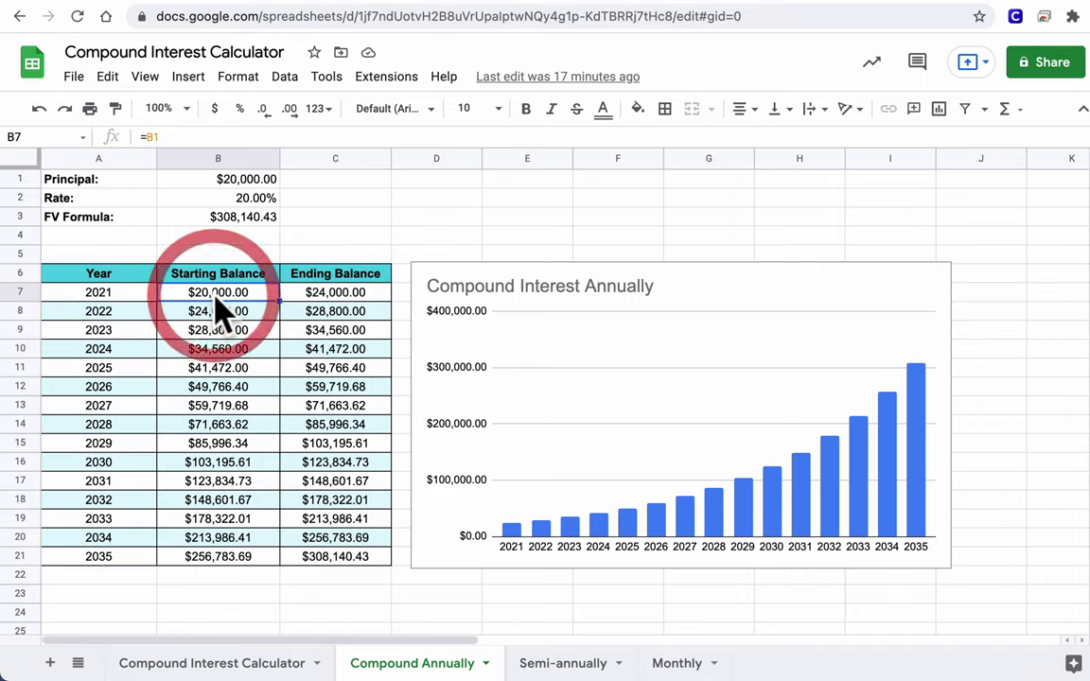
left_click(206, 197)
left_click(215, 179)
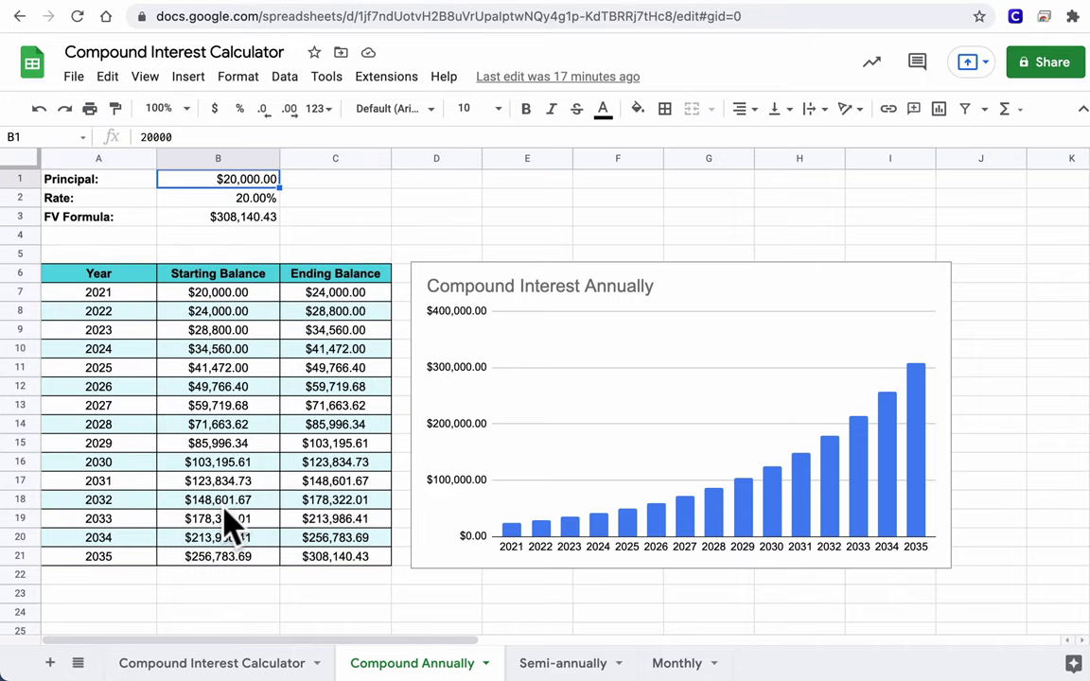
Compare the example's B3 FV formula with the C21 ending-balance formula, then return to the untitled spreadsheet.
left_click(299, 564)
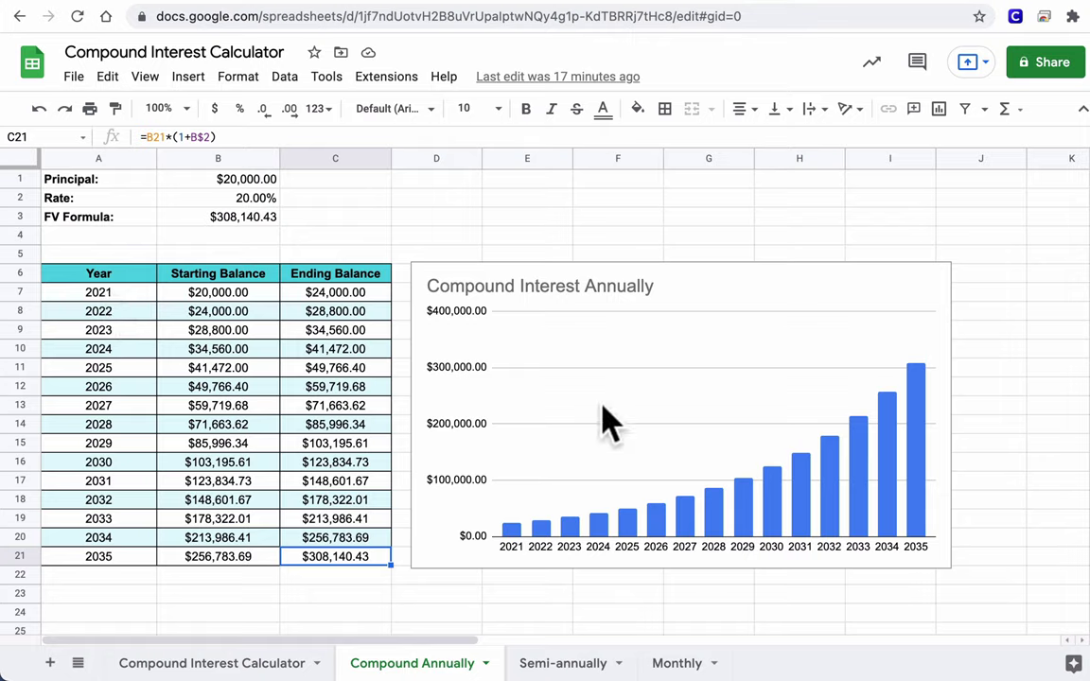
left_click(206, 223)
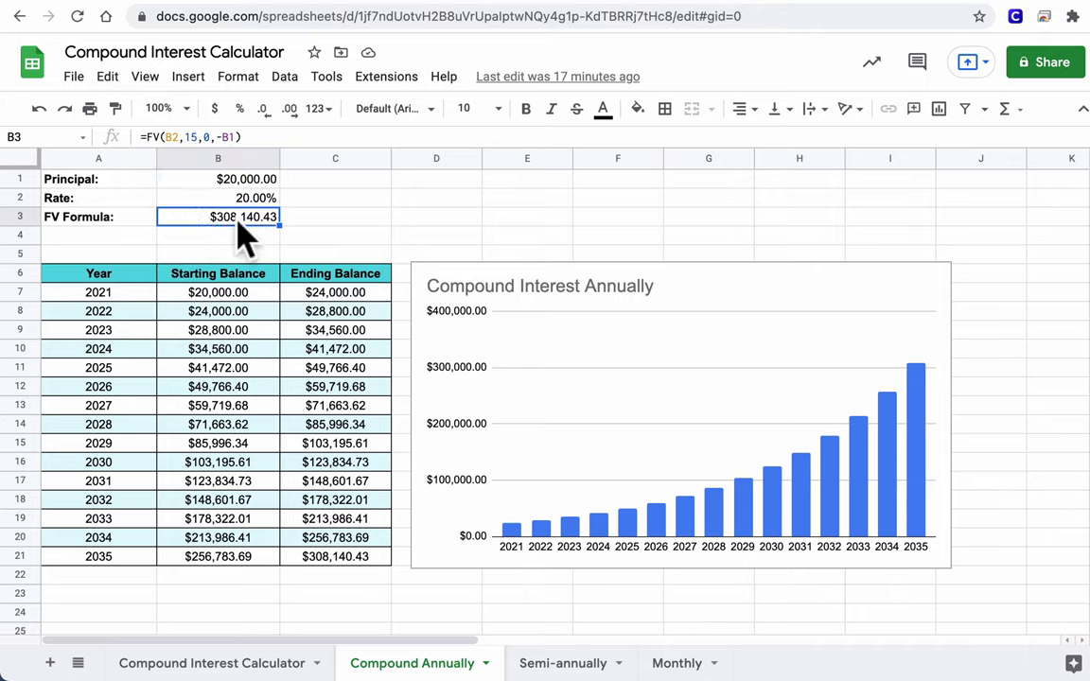
left_click(310, 557)
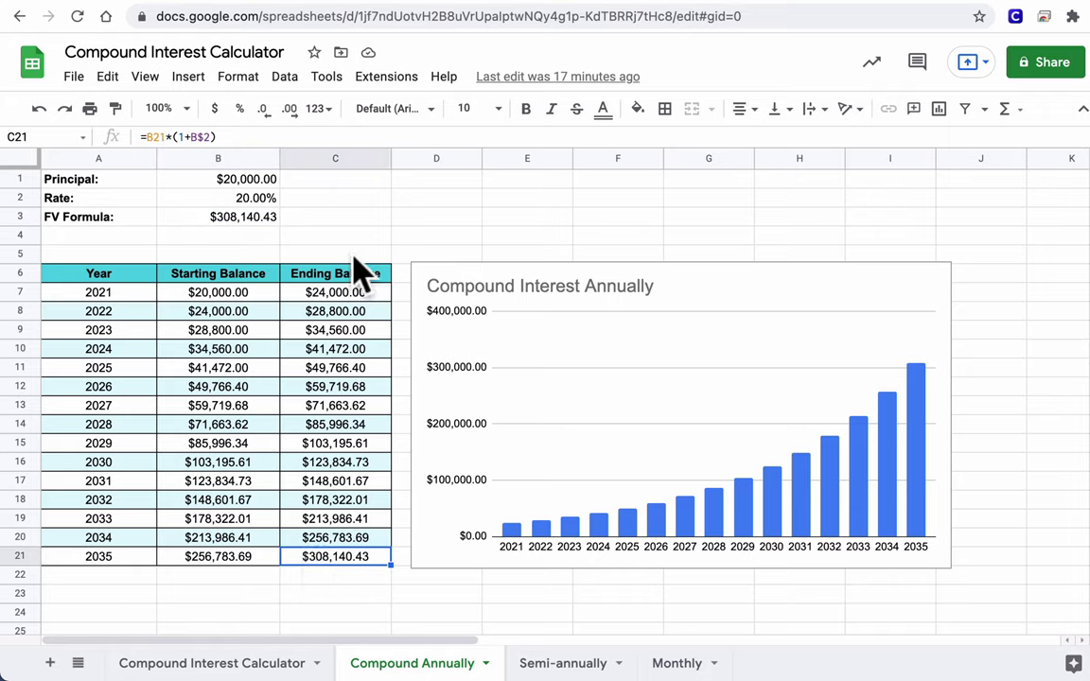
left_click(269, 227)
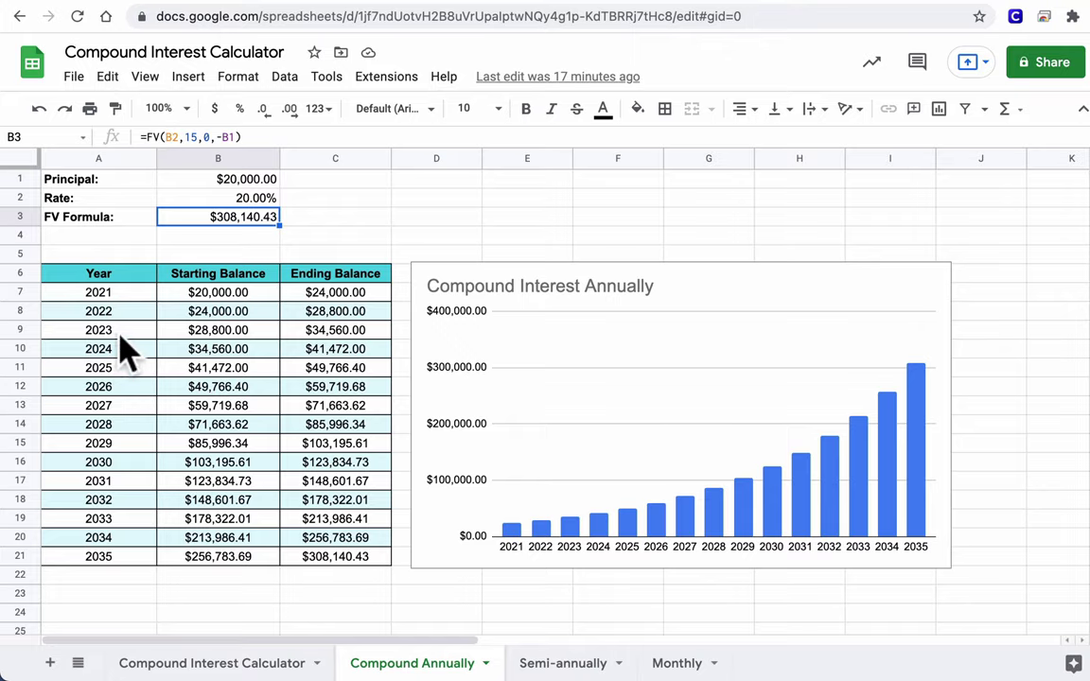
left_click(149, 663)
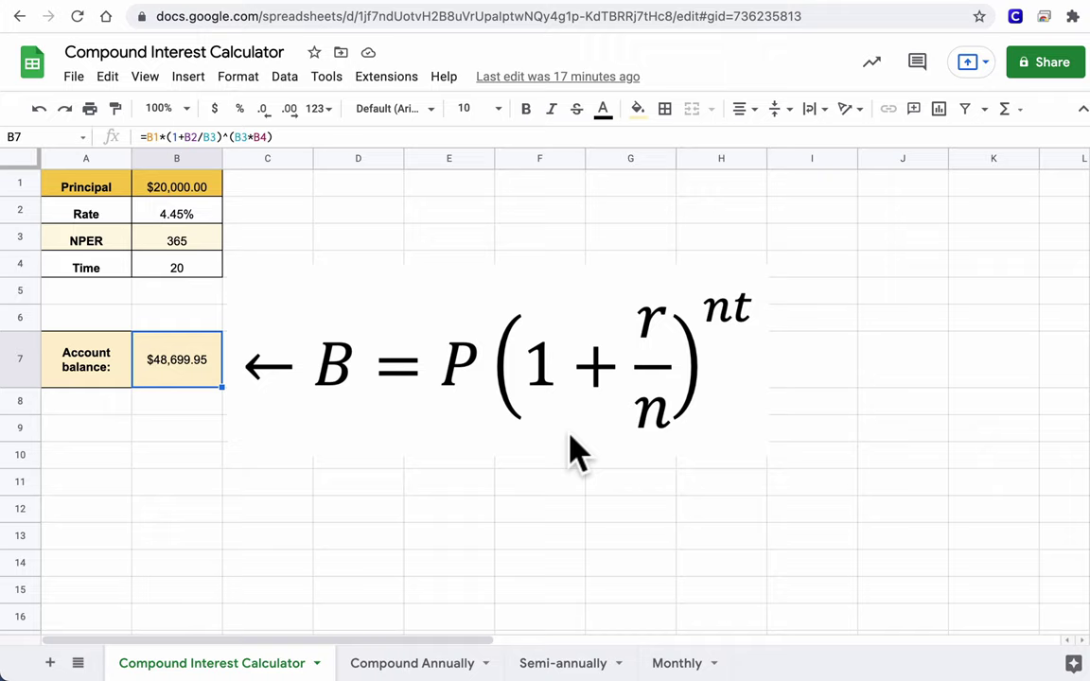
left_click(366, 661)
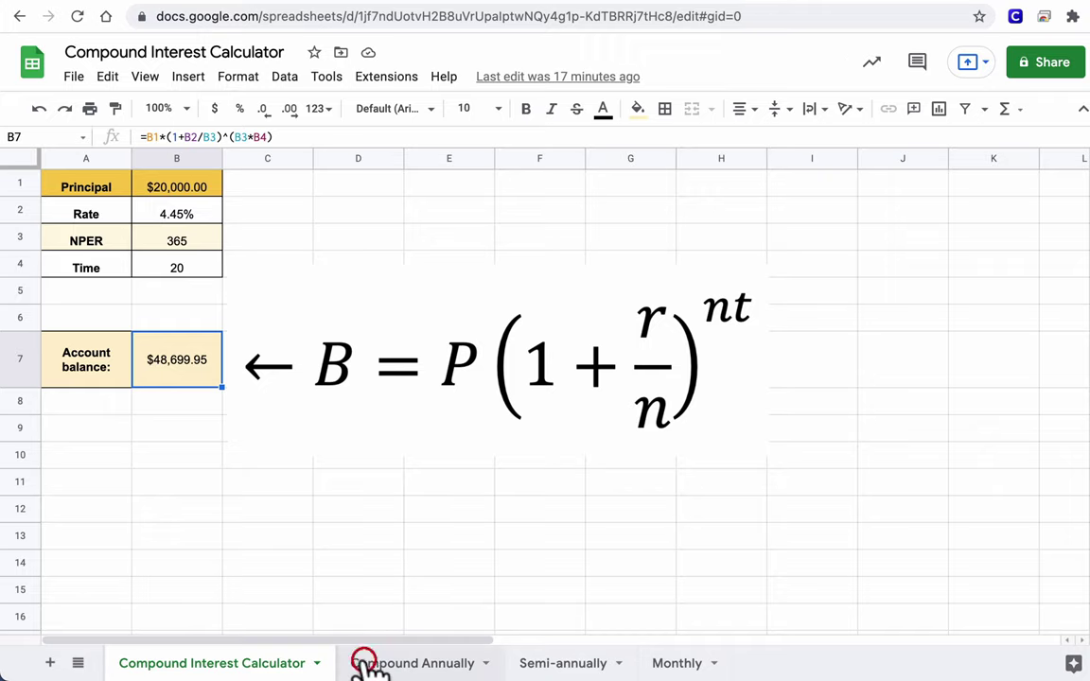
left_click(243, 4)
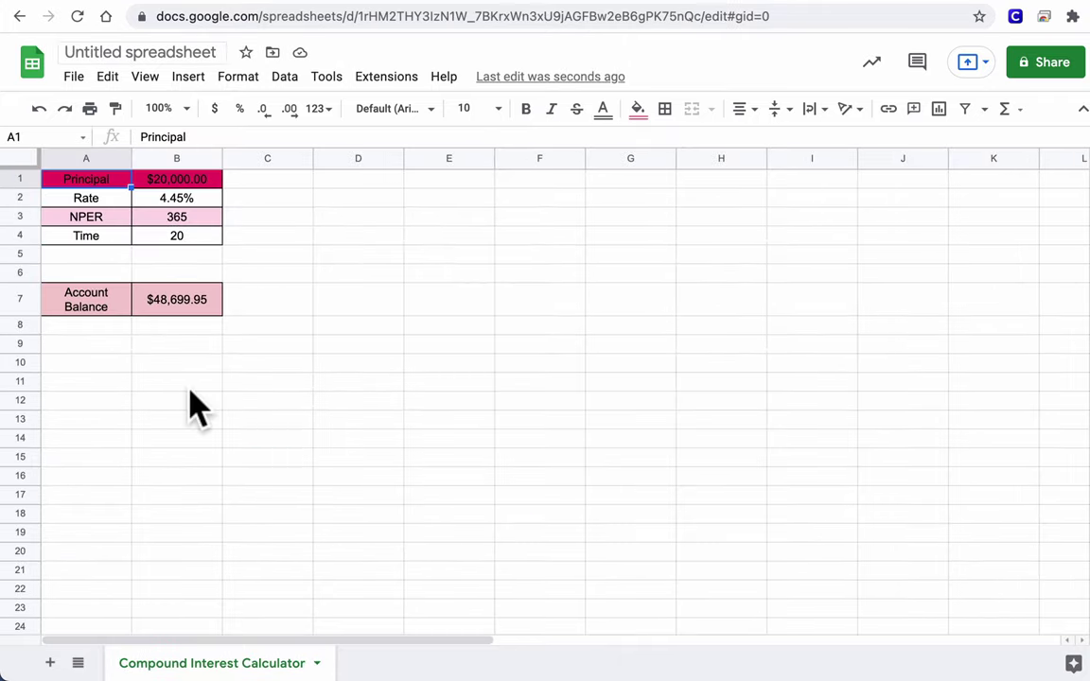
Add a new sheet with labels Principal, Rate and FV in A1:A3.
left_click(50, 665)
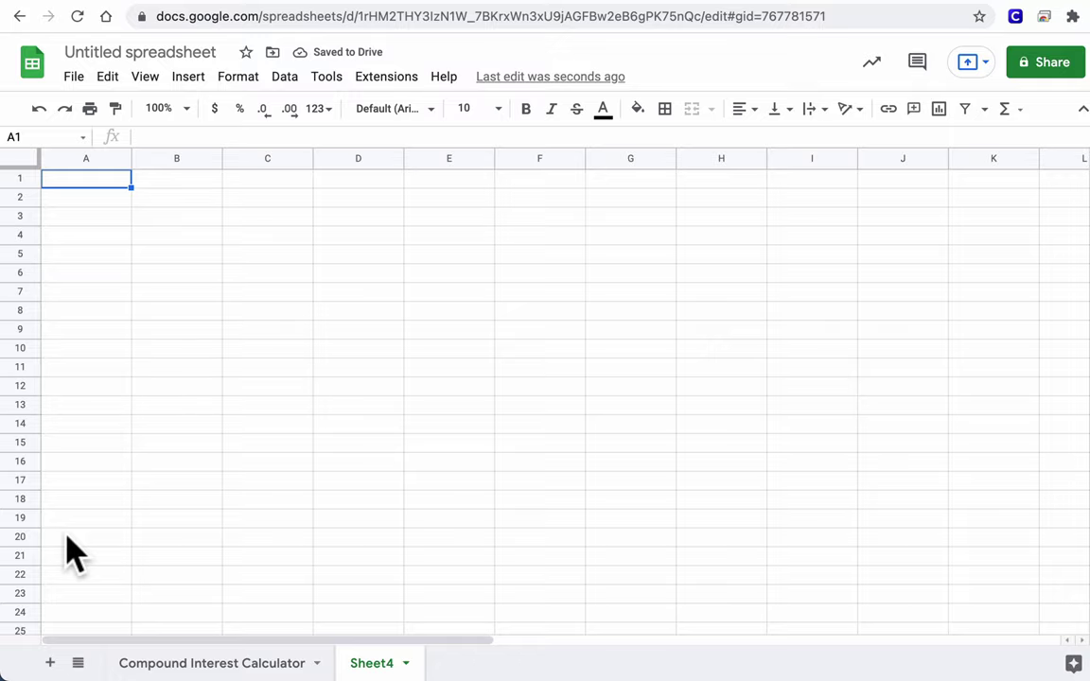
type("Princ")
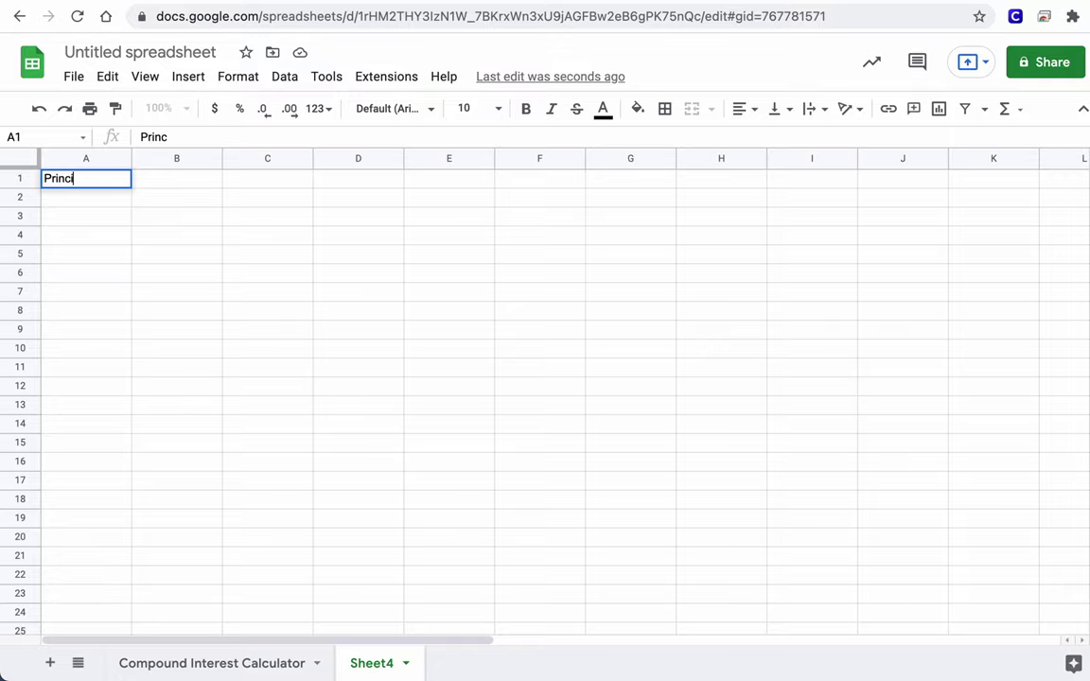
type("ipal")
key("Return")
type("Rate")
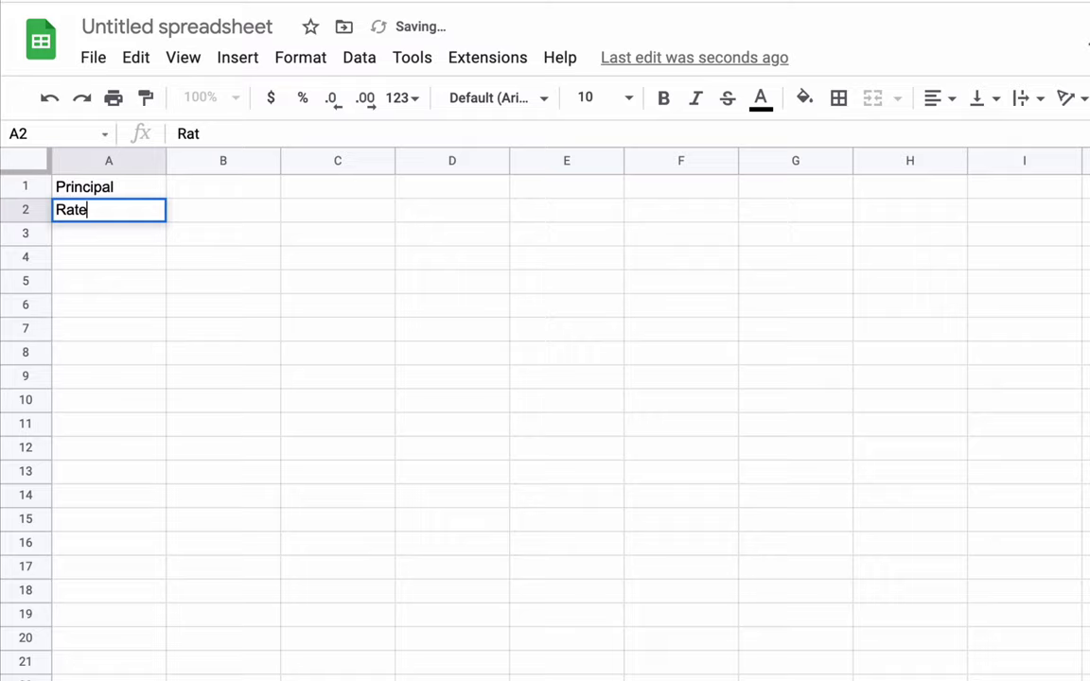
key("Return")
type("FV")
key("Return")
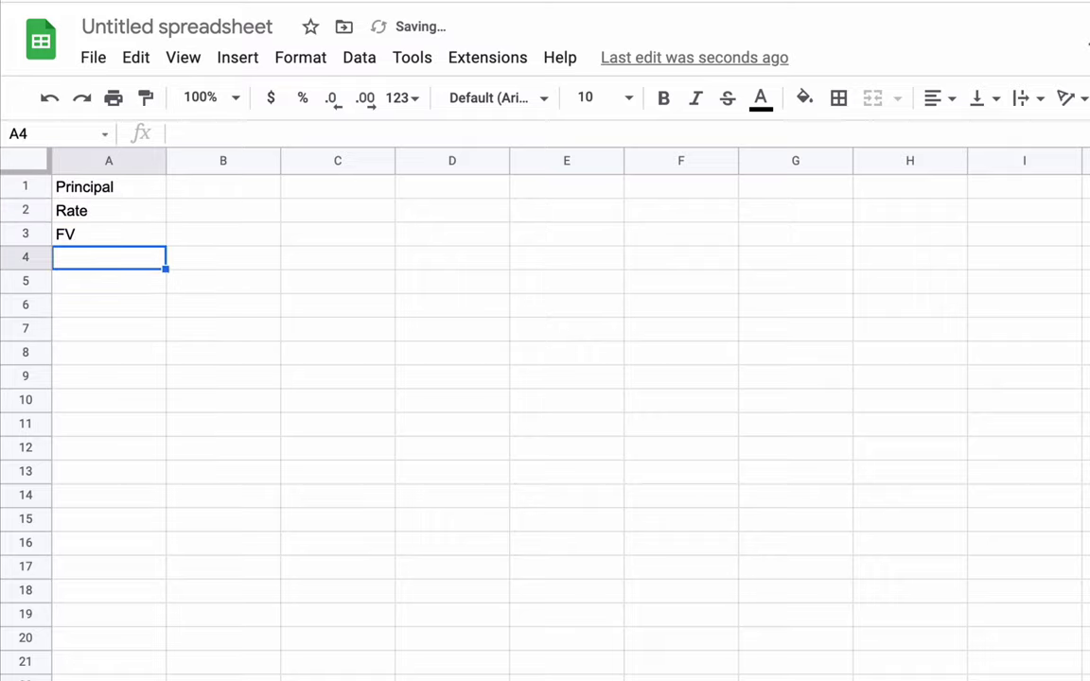
Enter $20,000.00 as currency in B1 and 20.00% as a percentage in B2.
left_click(222, 257)
left_click(223, 186)
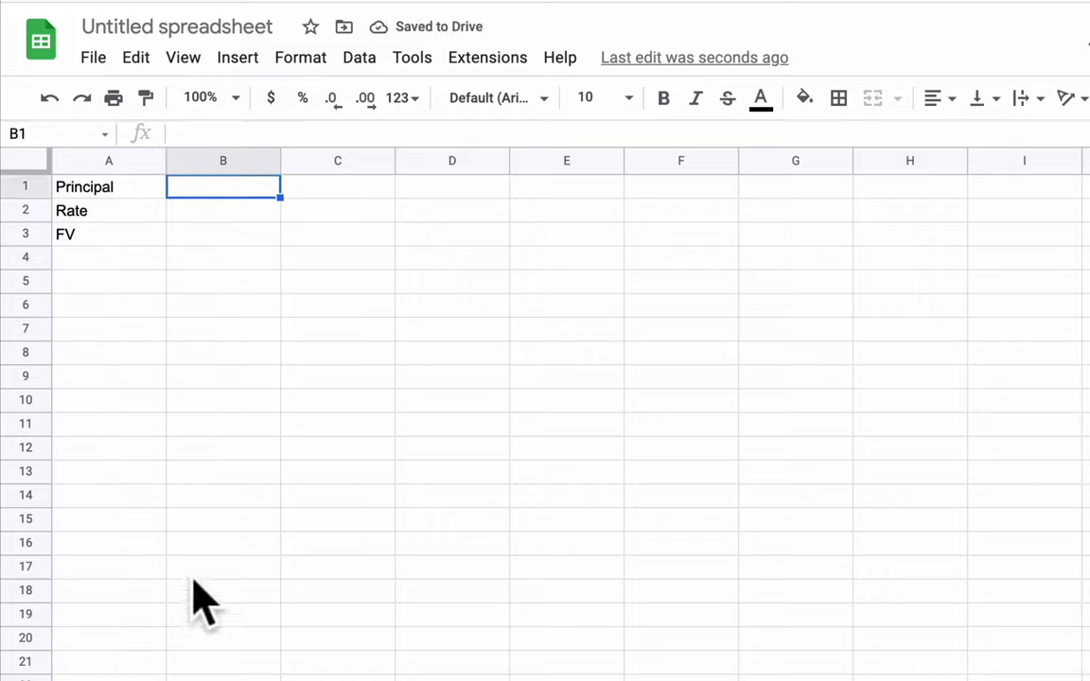
left_click(272, 99)
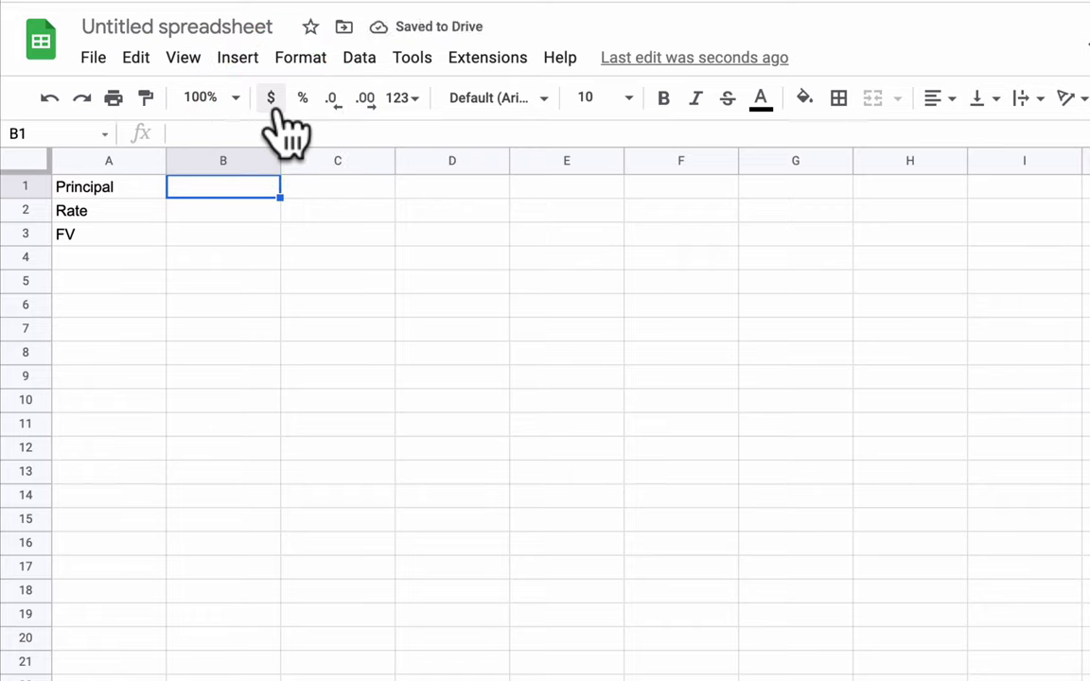
type("2")
type("0,000")
key("Return")
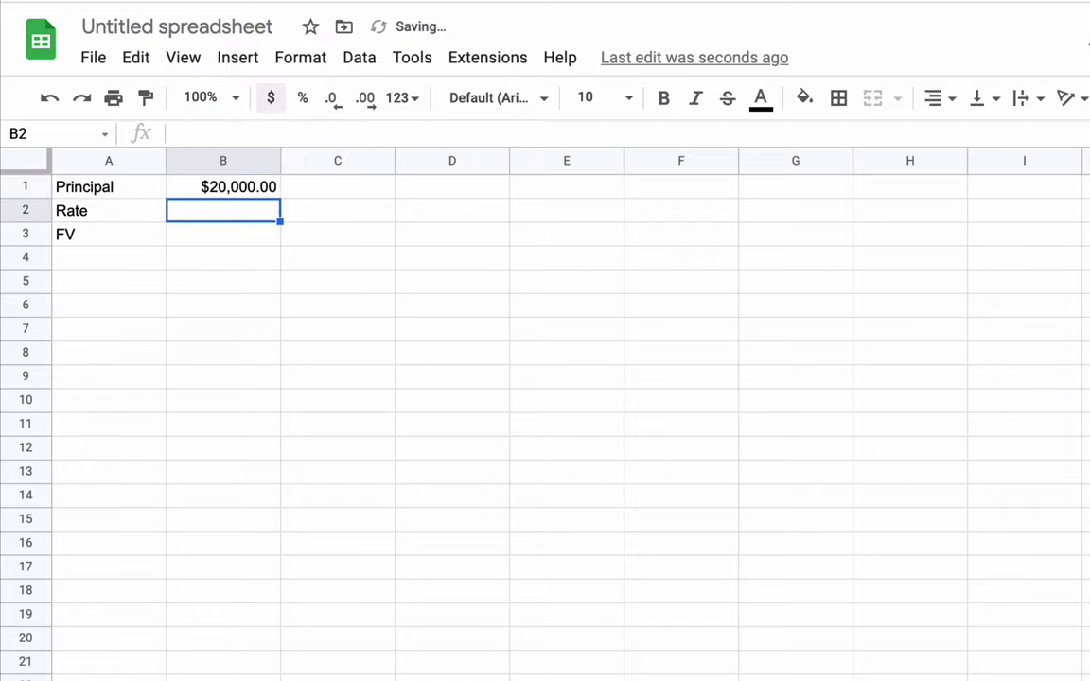
left_click(303, 100)
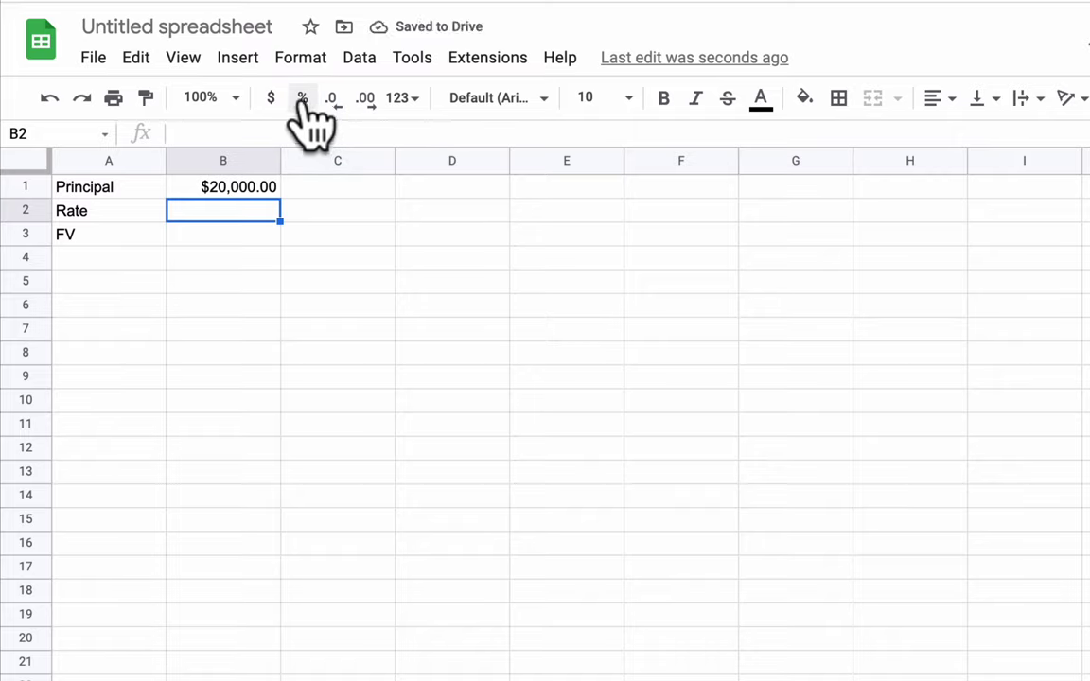
type("20")
key("Return")
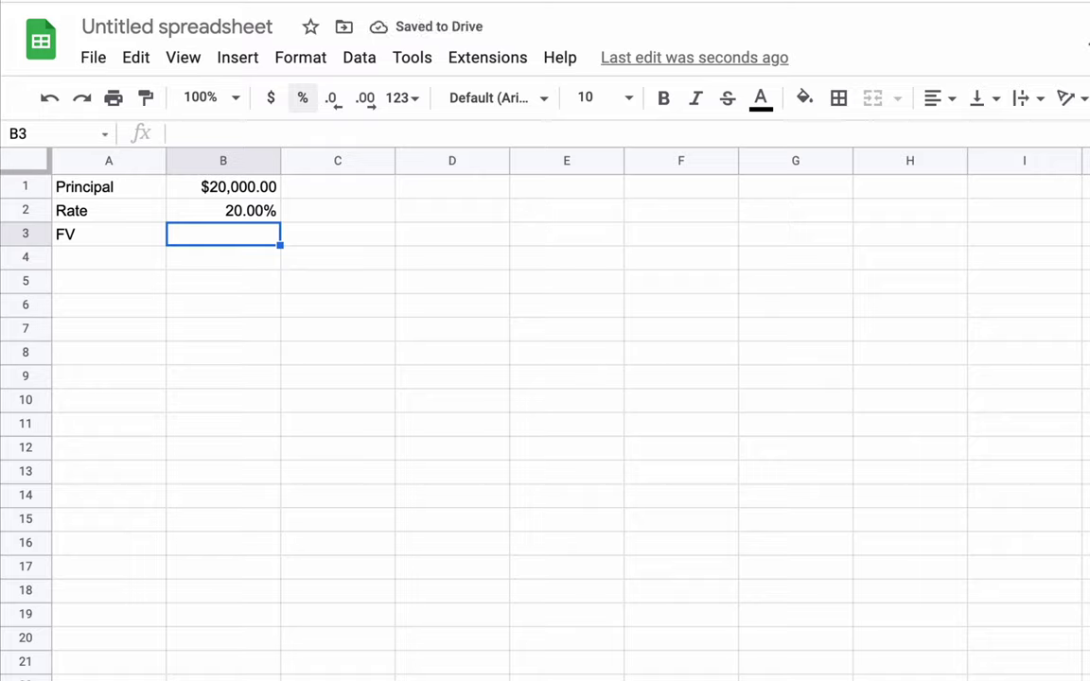
left_click(223, 210)
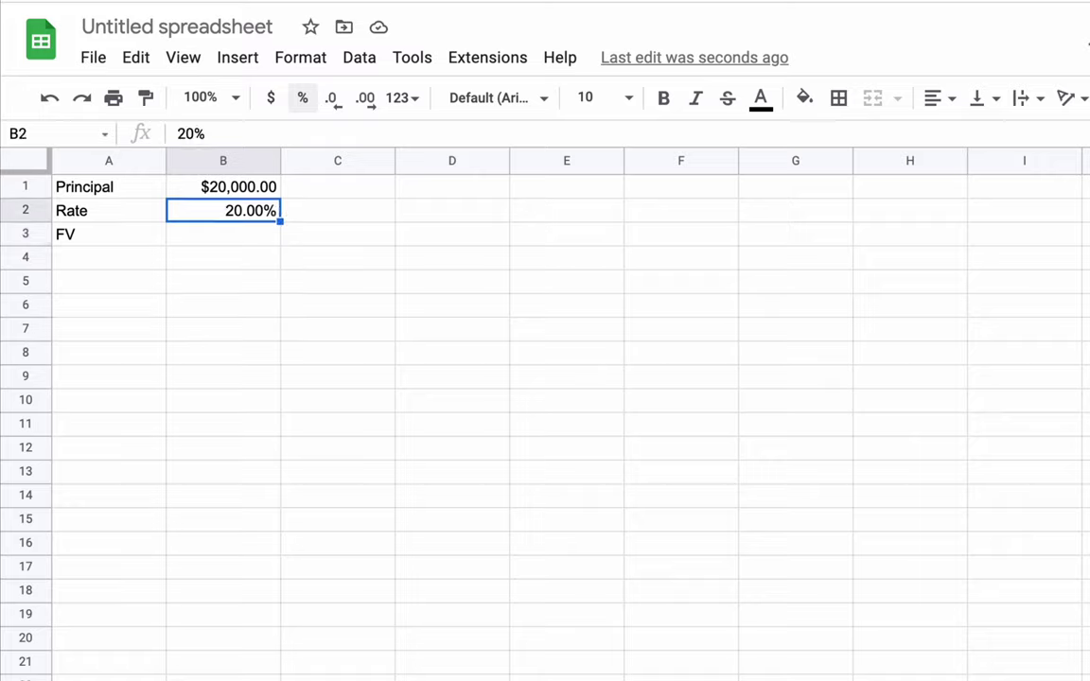
left_click(223, 186)
left_click(223, 210)
left_click(223, 258)
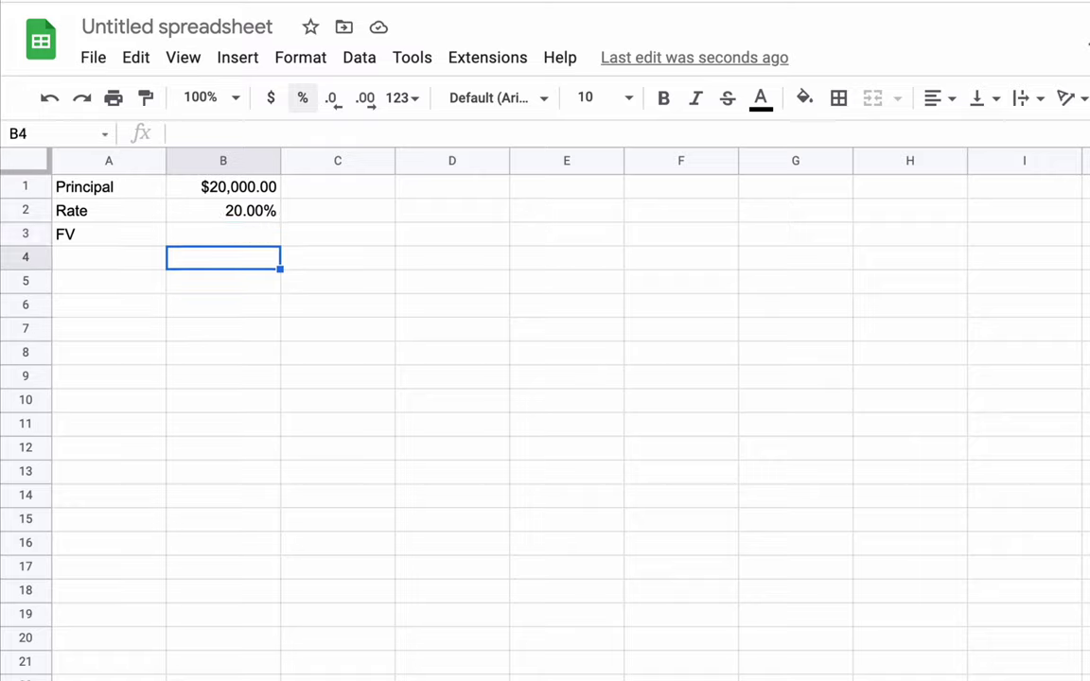
Label A6 'Time' and fill the years 2021 through 2035 down A7:A21.
left_click(224, 281)
left_click(109, 305)
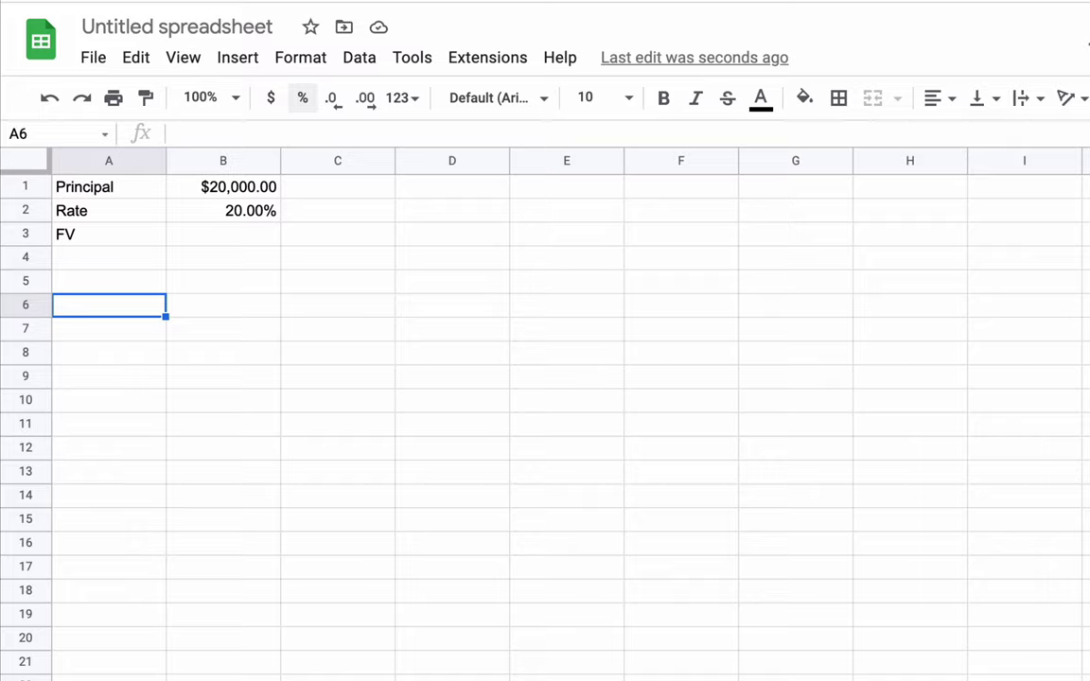
type("Time")
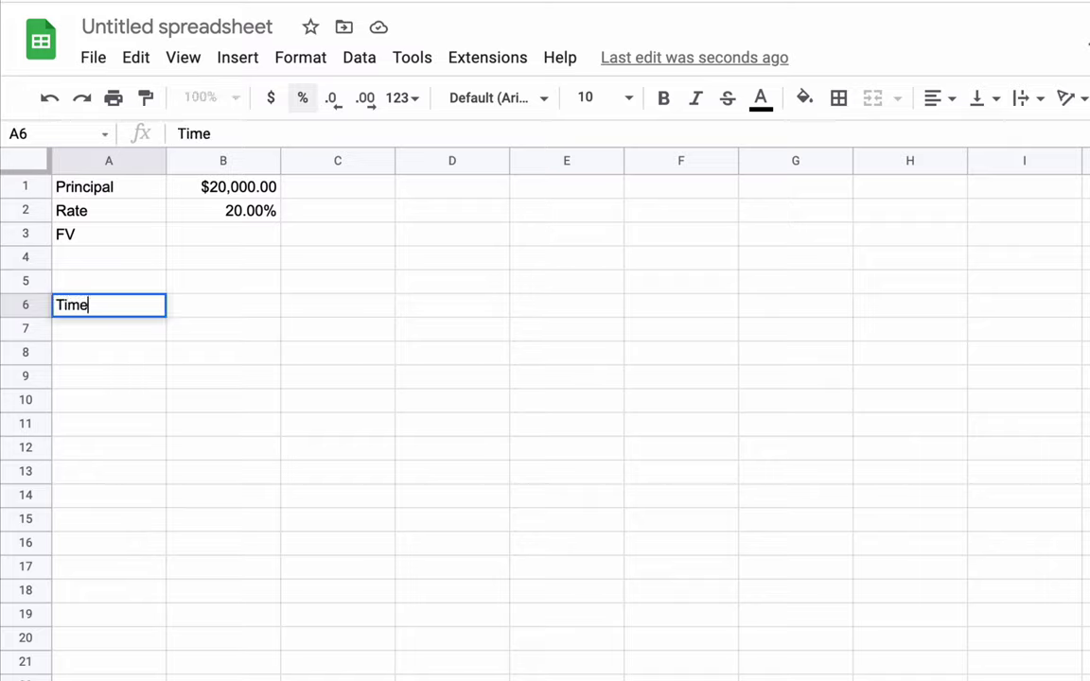
key("Return")
type("2")
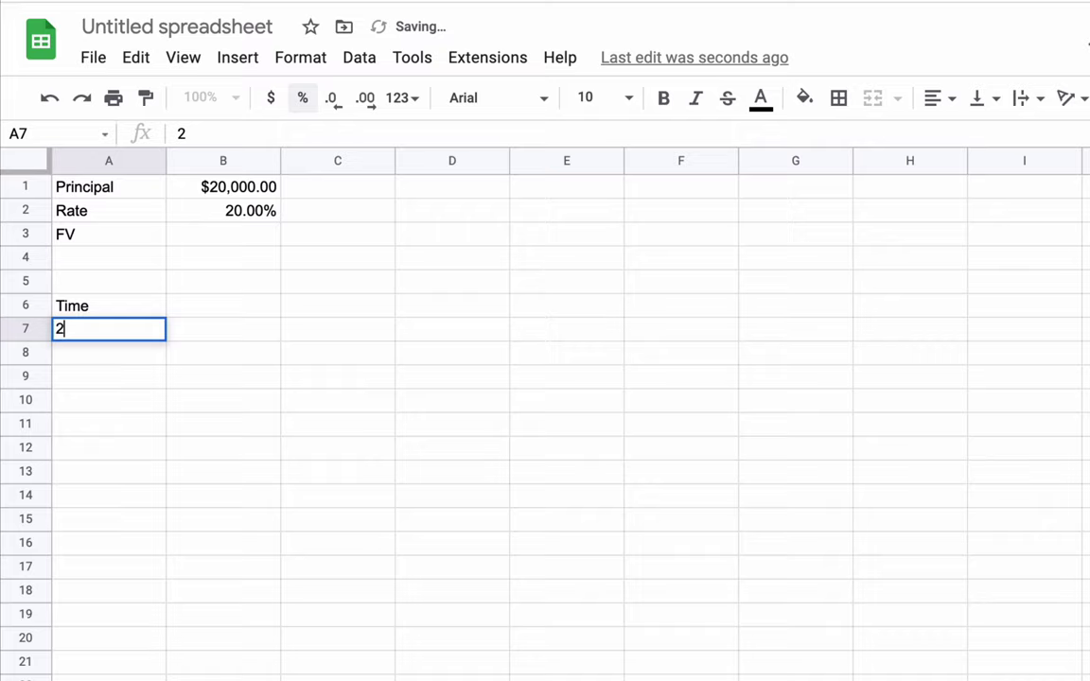
type("-21")
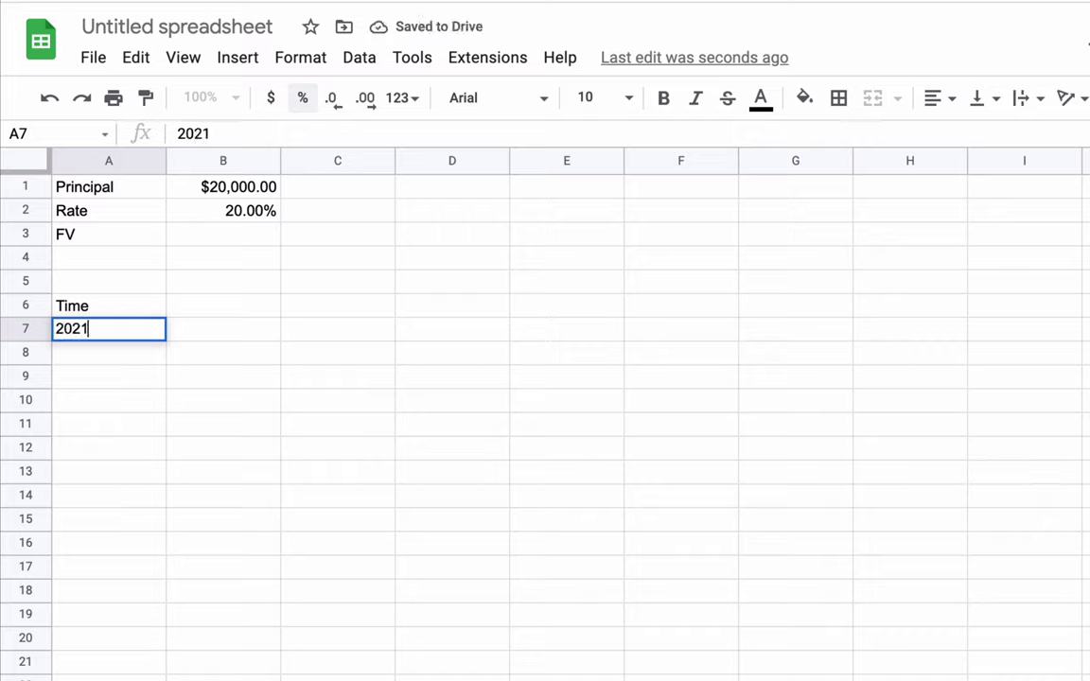
key("Return")
type("2022")
key("Return")
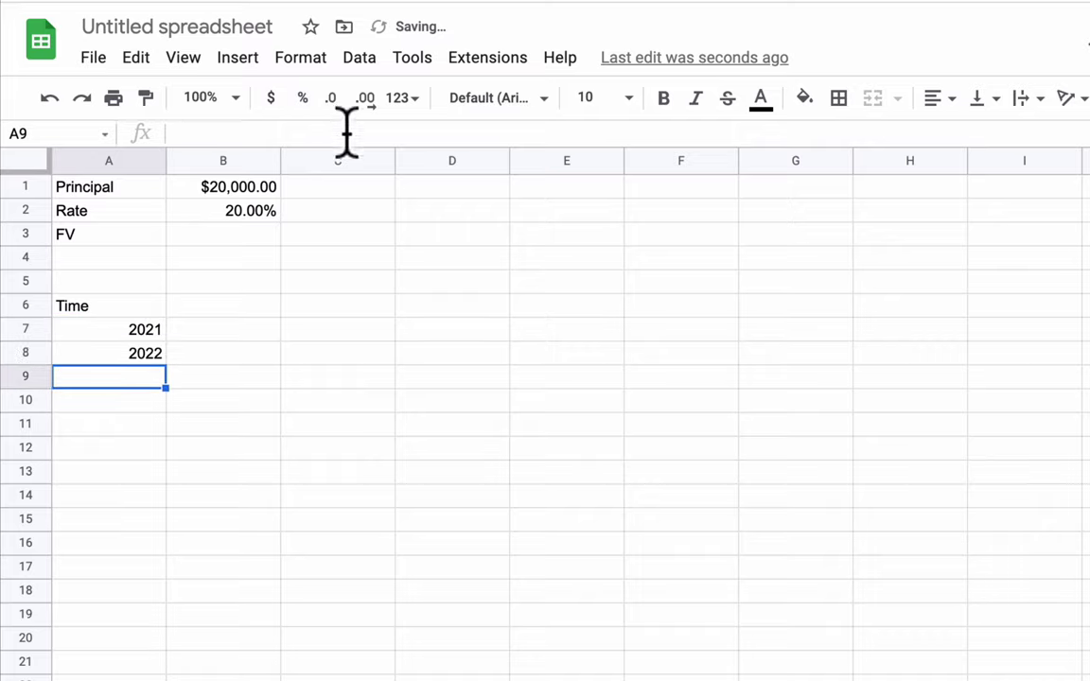
left_click_drag(133, 331, 134, 359)
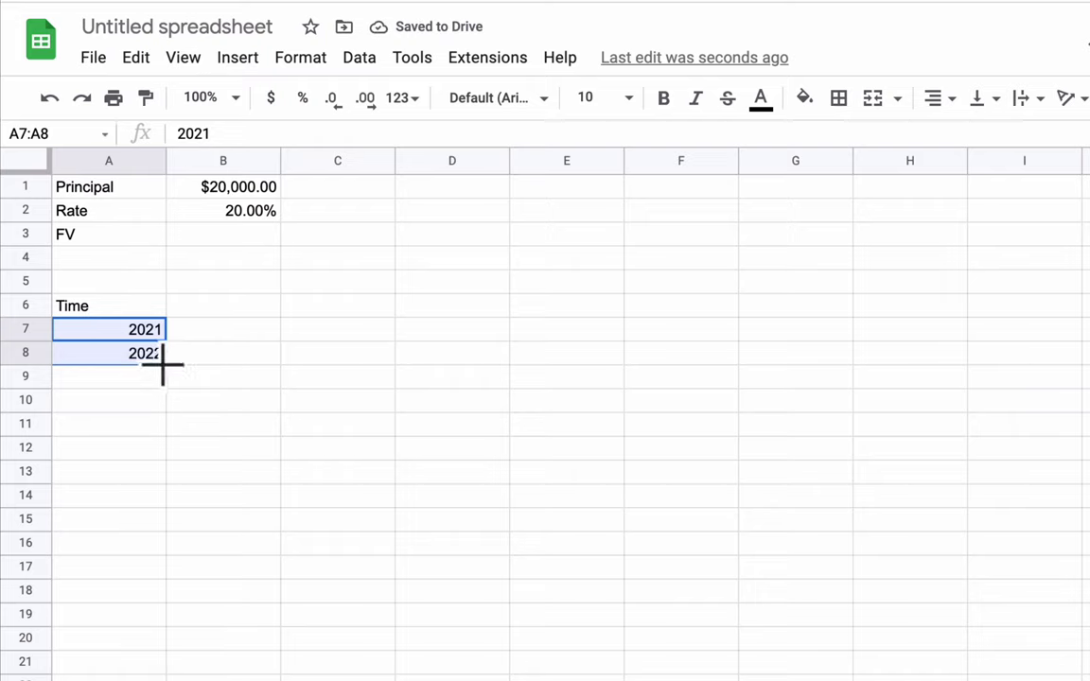
left_click_drag(163, 364, 139, 657)
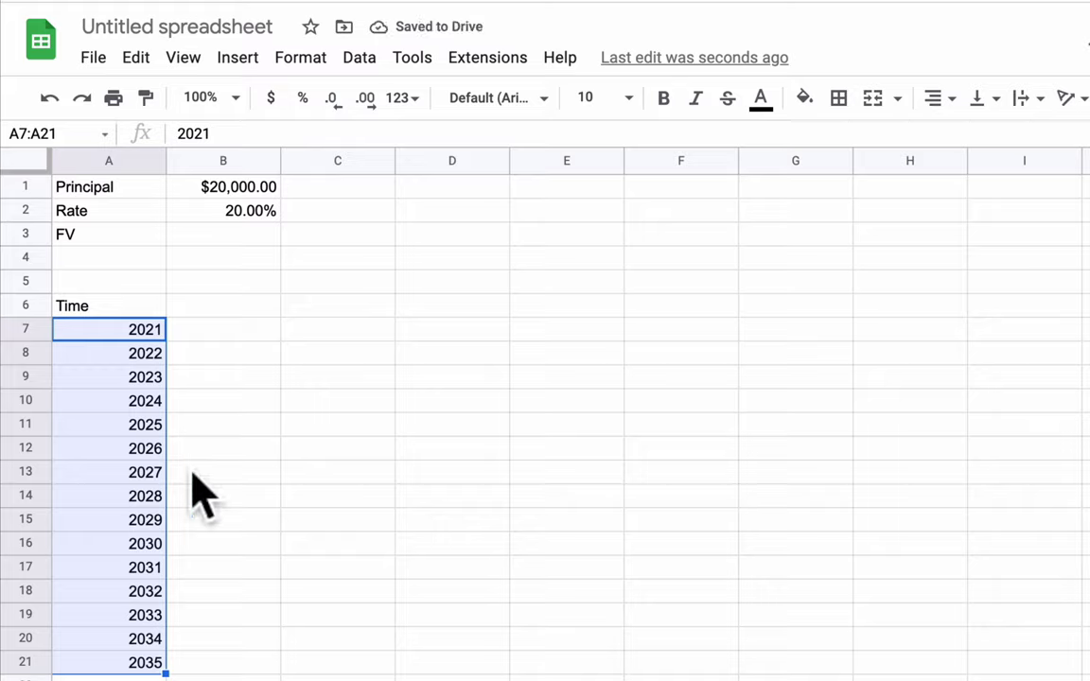
Add the Starting Balance and Ending Balance headers in B6 and C6.
left_click(202, 313)
type("Starting")
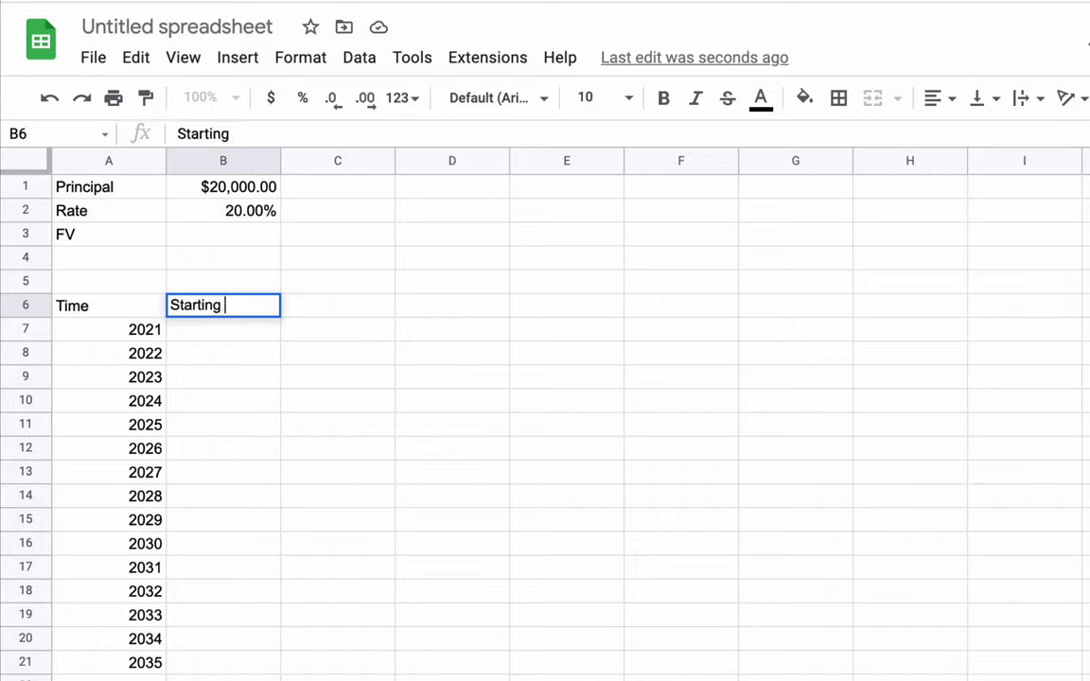
type(" Balance")
key("Tab")
type("En")
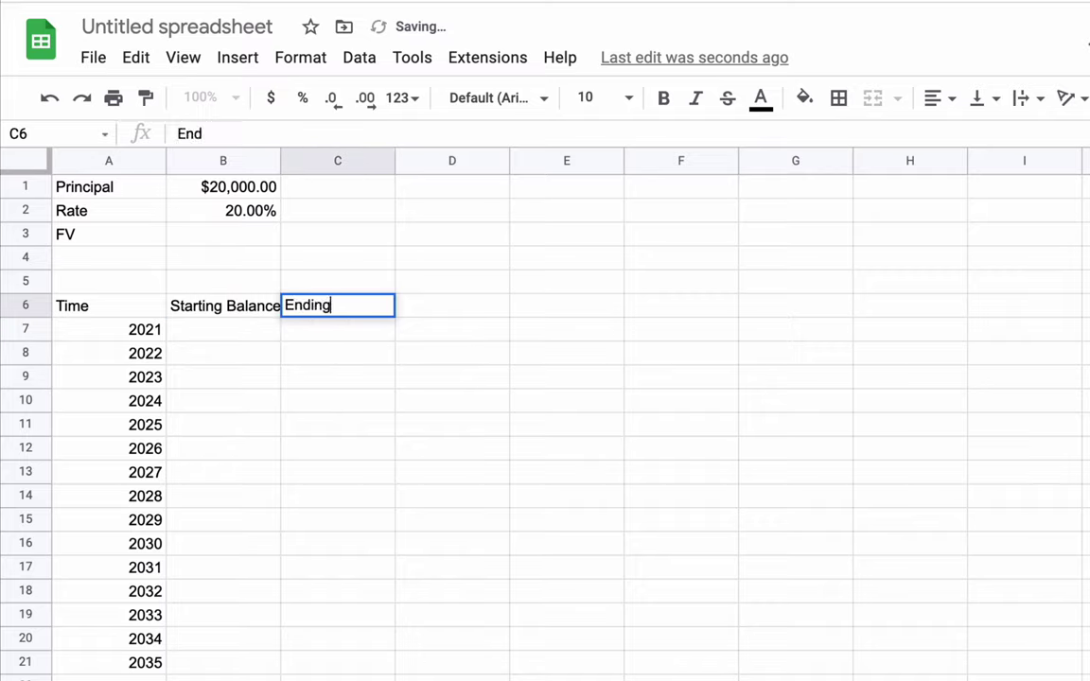
type("ding Bla")
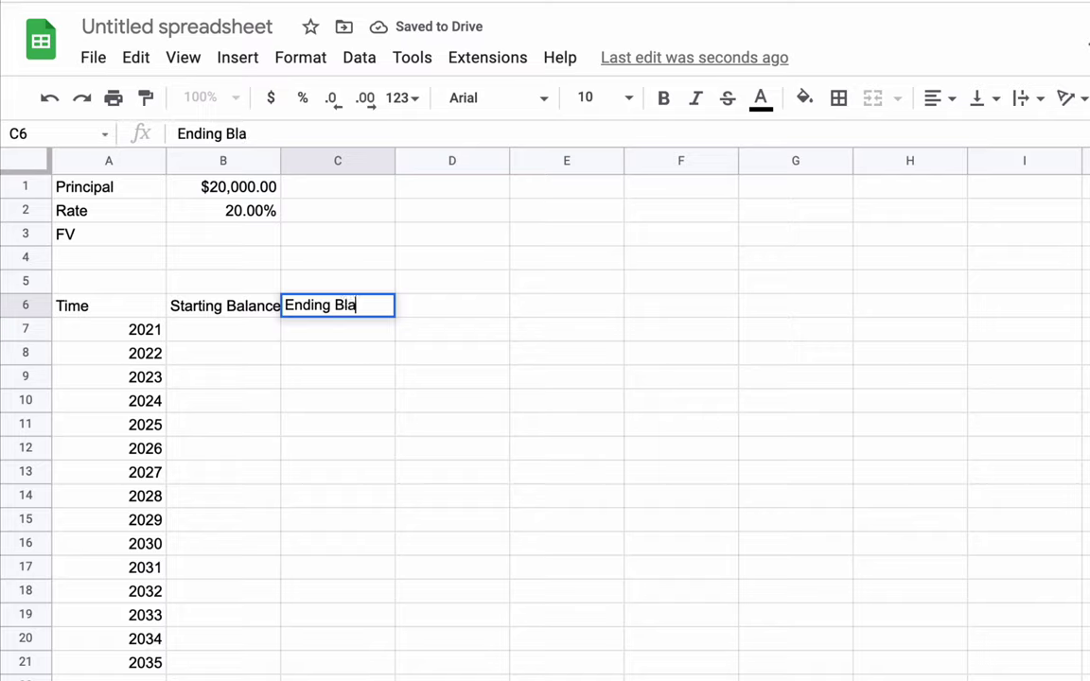
key("Return")
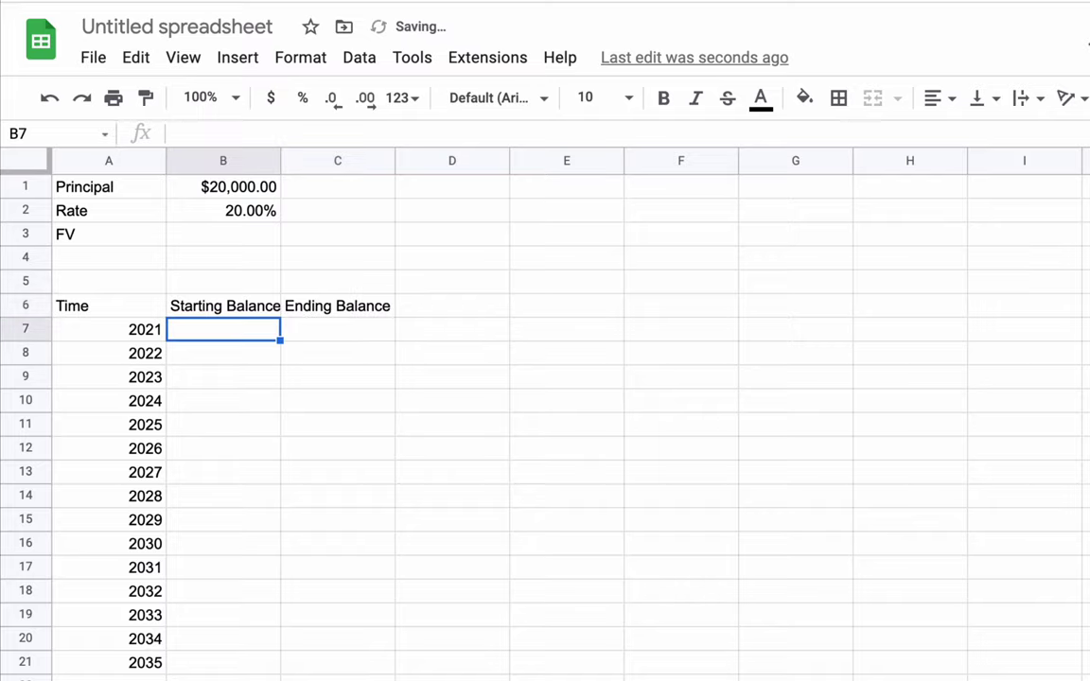
Set B7 to =B1 so 2021's starting balance is $20,000.00.
type("=")
key("Up")
key("Up")
key("Up")
key("Up")
key("Up")
key("Up")
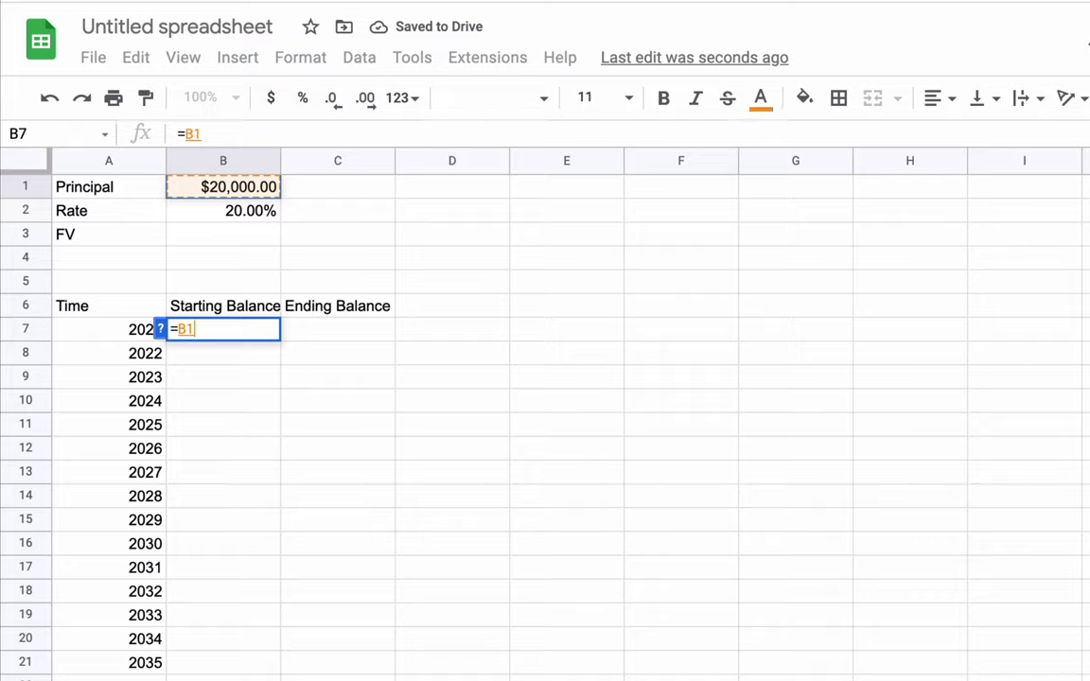
key("Return")
Start the C7 ending-balance formula =B7*(1+$B$2), making the rate reference absolute.
left_click(337, 329)
type("=")
key("Left")
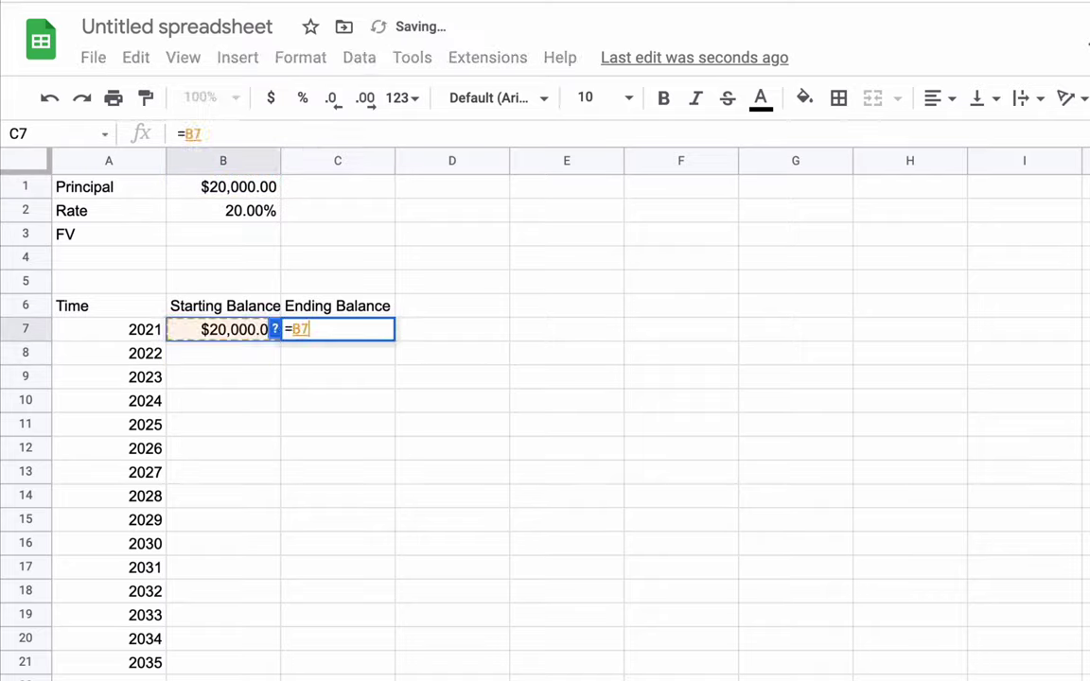
type("(")
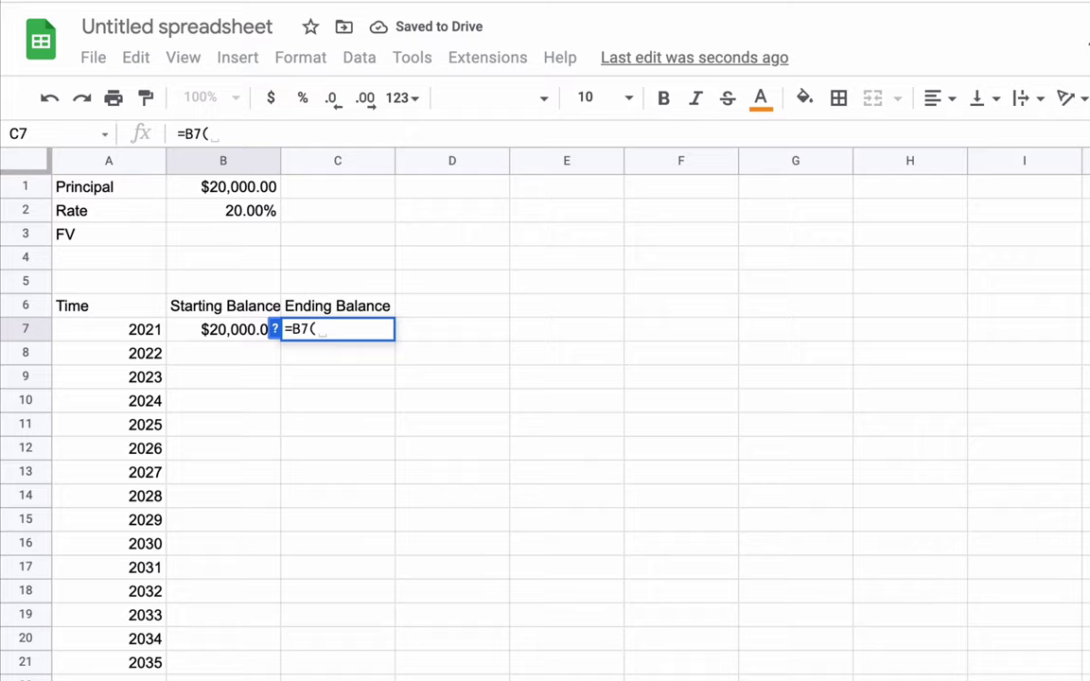
key("BackSpace")
type("*")
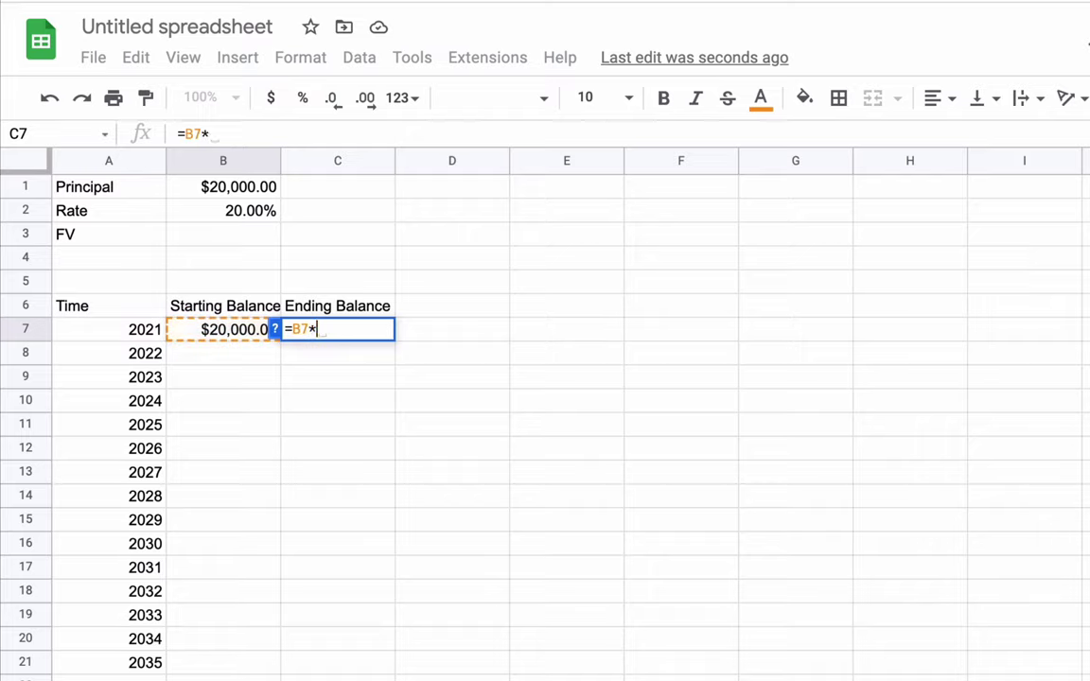
type("(1+")
key("Up")
key("Up")
key("Up")
key("Up")
key("Up")
key("Left")
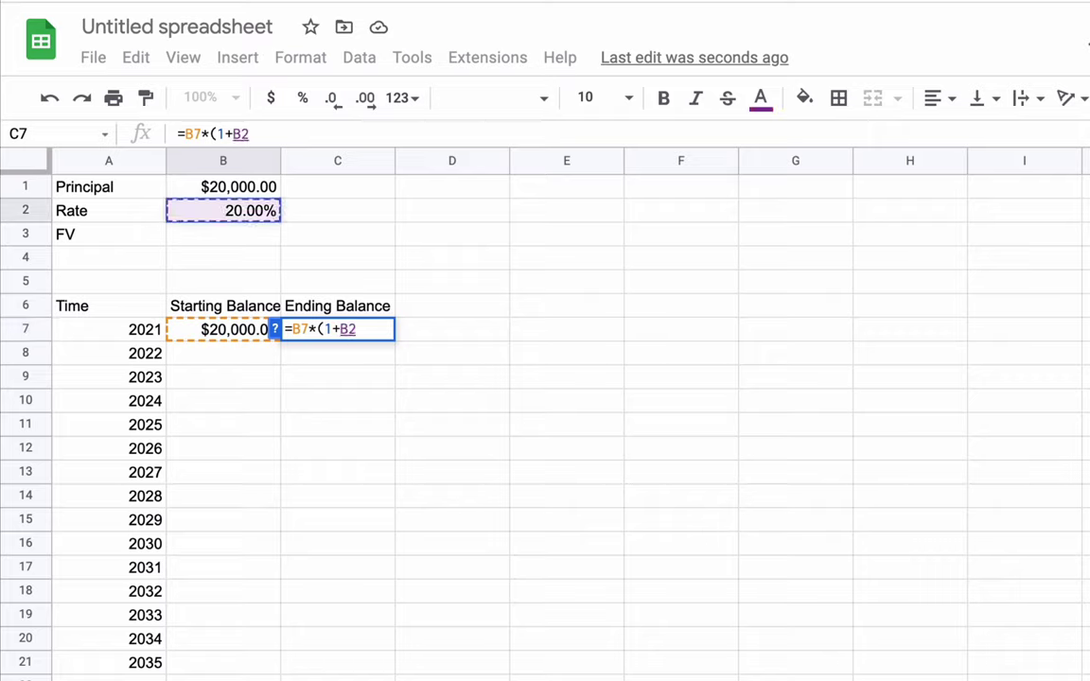
left_click(340, 327)
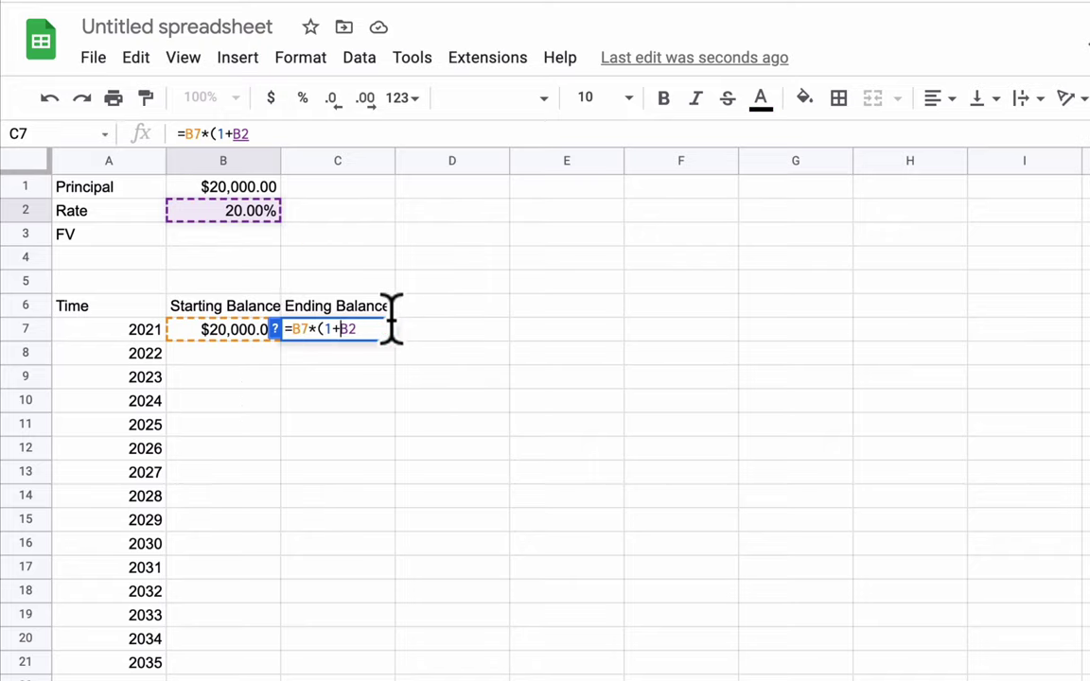
key("F4")
Keep editing the C7 formula, trying and then removing an extra exponent term.
left_click(354, 326)
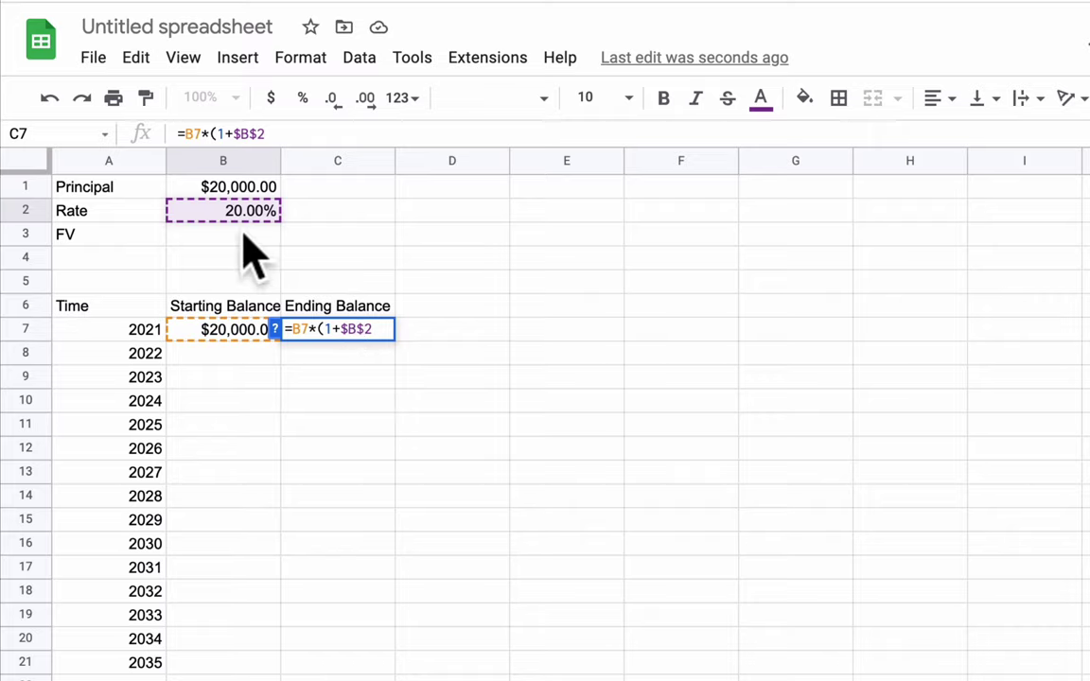
left_click(348, 328)
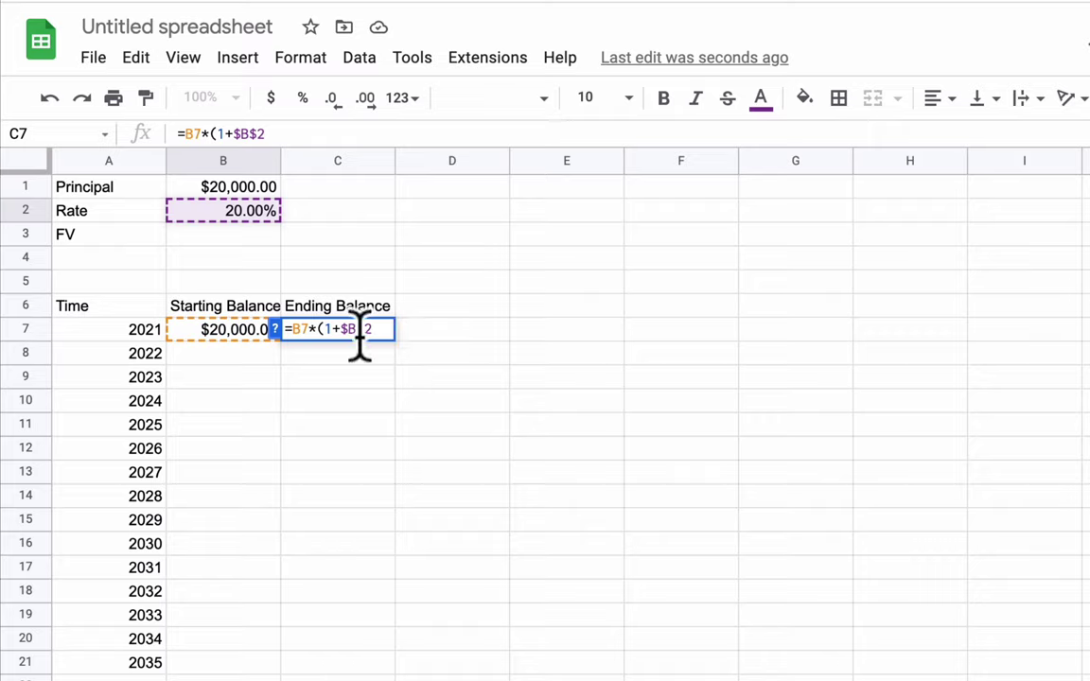
type("/")
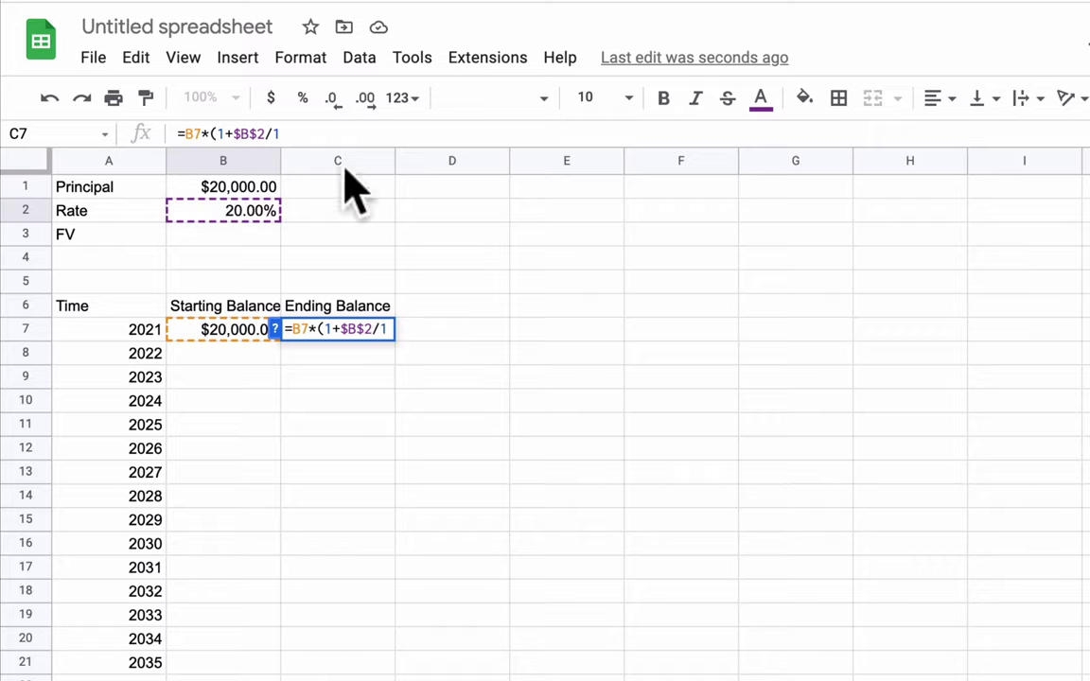
key("BackSpace")
type(")")
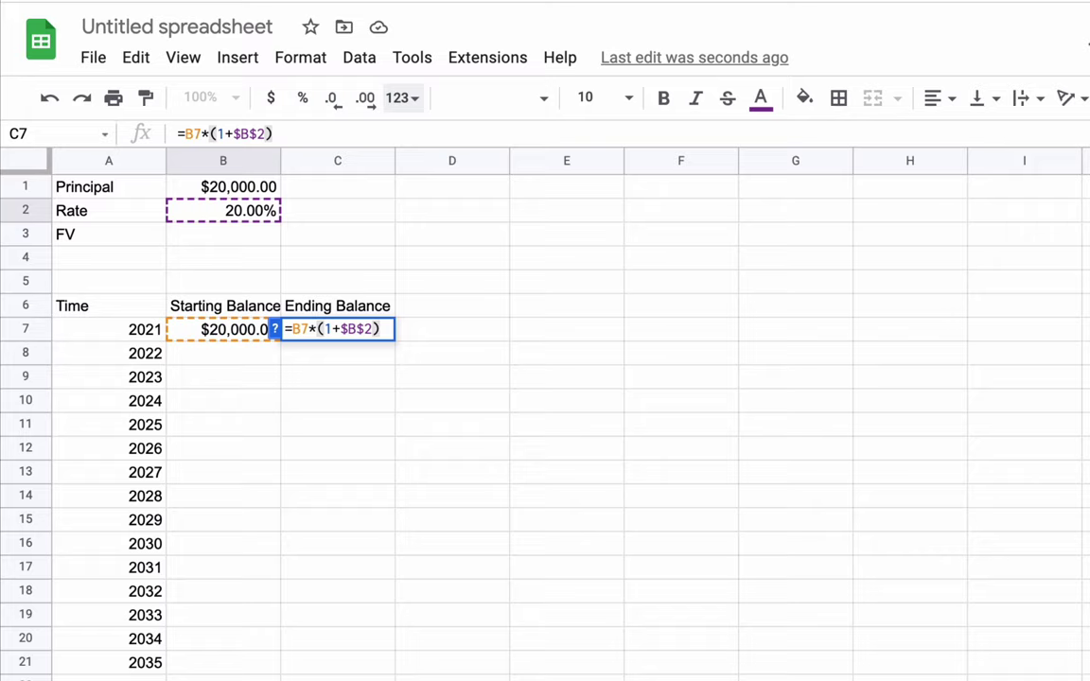
type("^(1*1)")
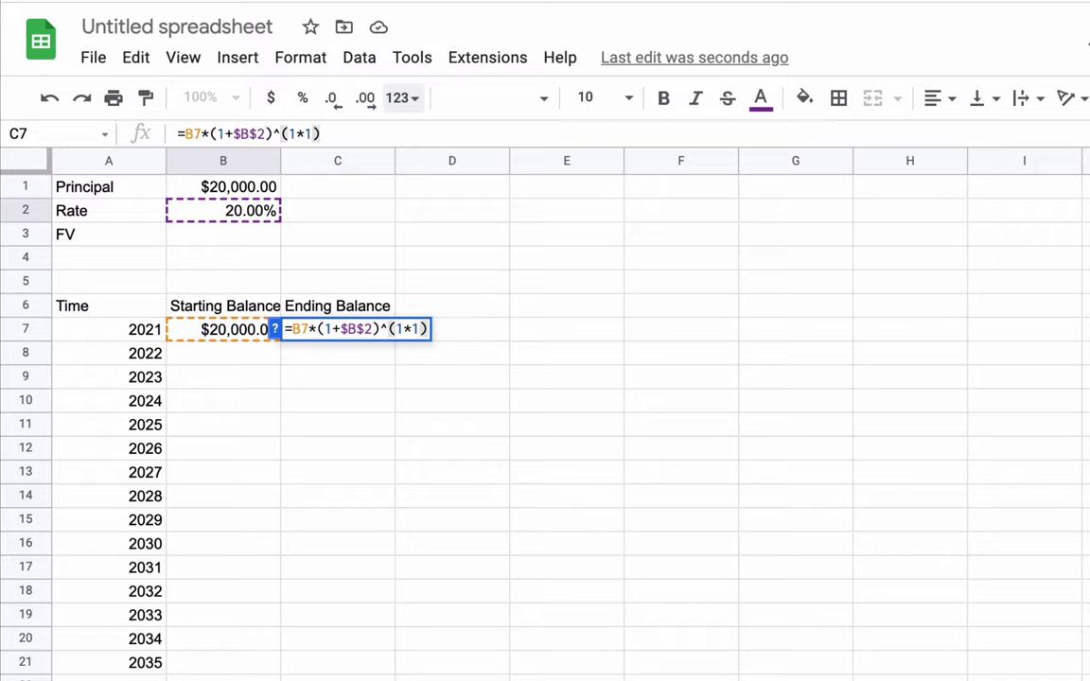
key("BackSpace")
key("BackSpace")
key("BackSpace")
key("BackSpace")
key("BackSpace")
key("BackSpace")
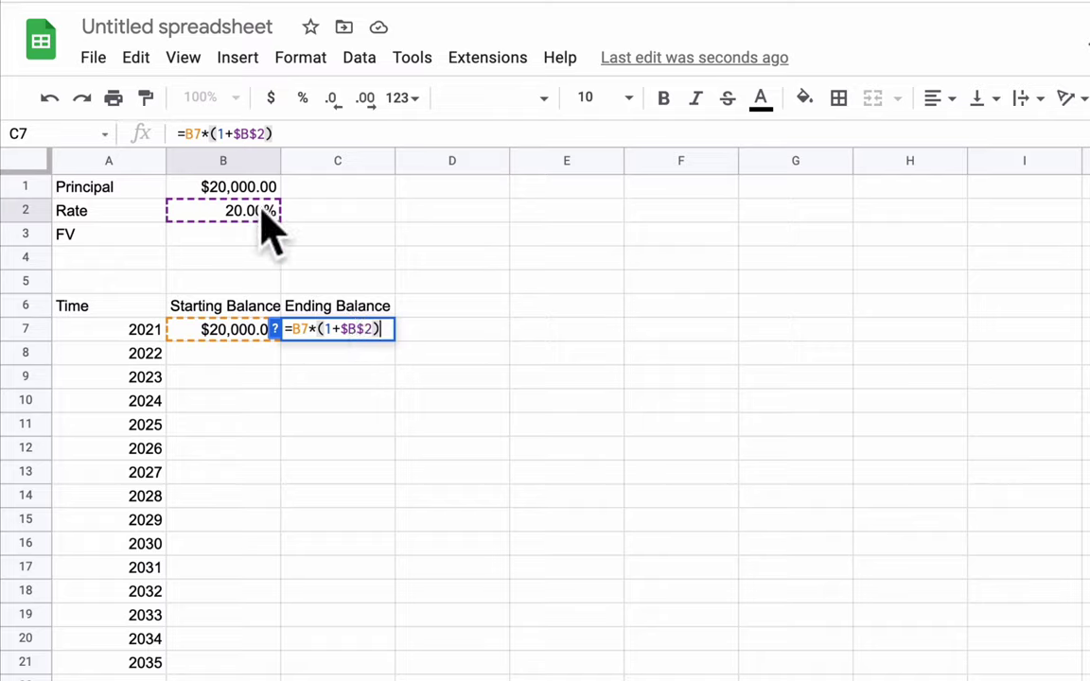
Commit the C7 ending-balance formula and review the B7 and C7 formulas.
key("Return")
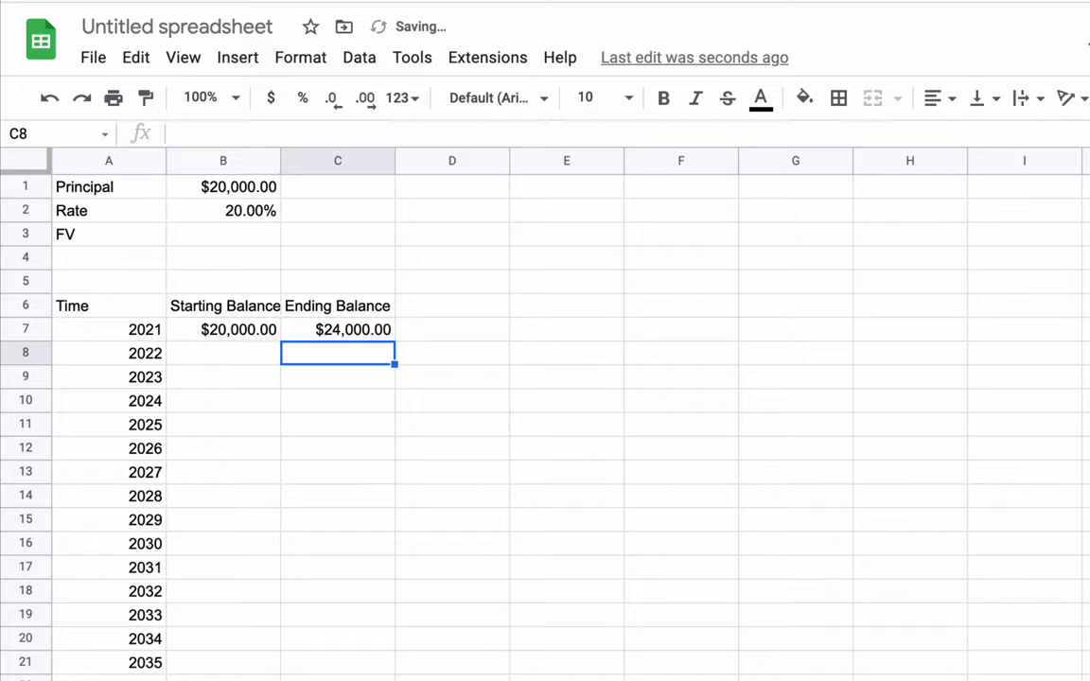
left_click(338, 333)
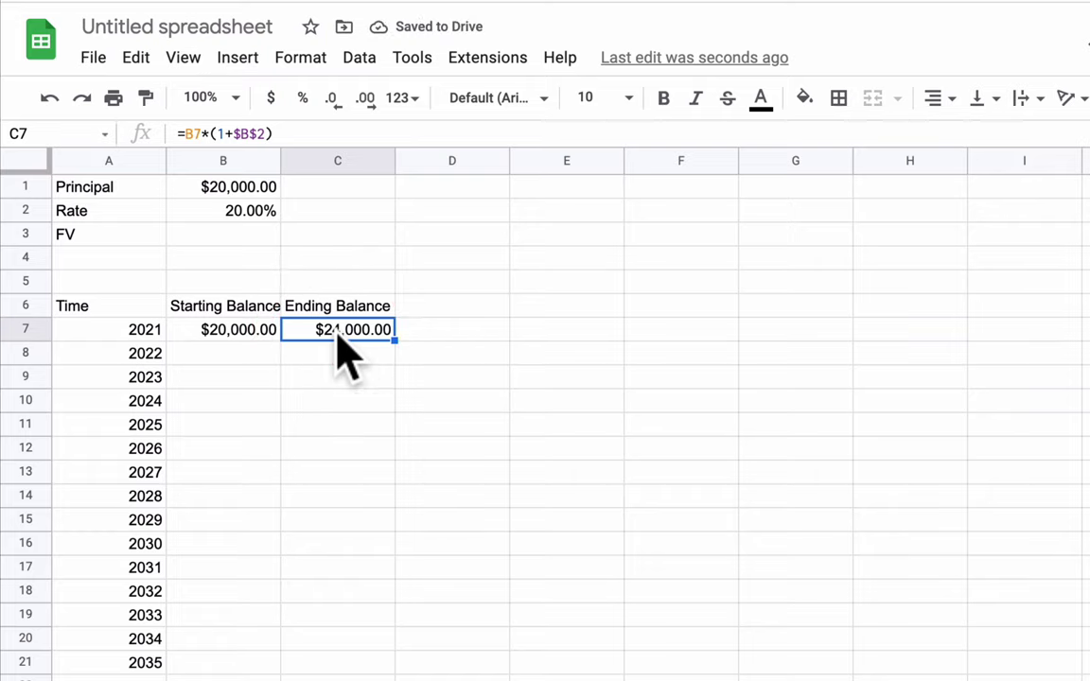
left_click(242, 331)
left_click(307, 331)
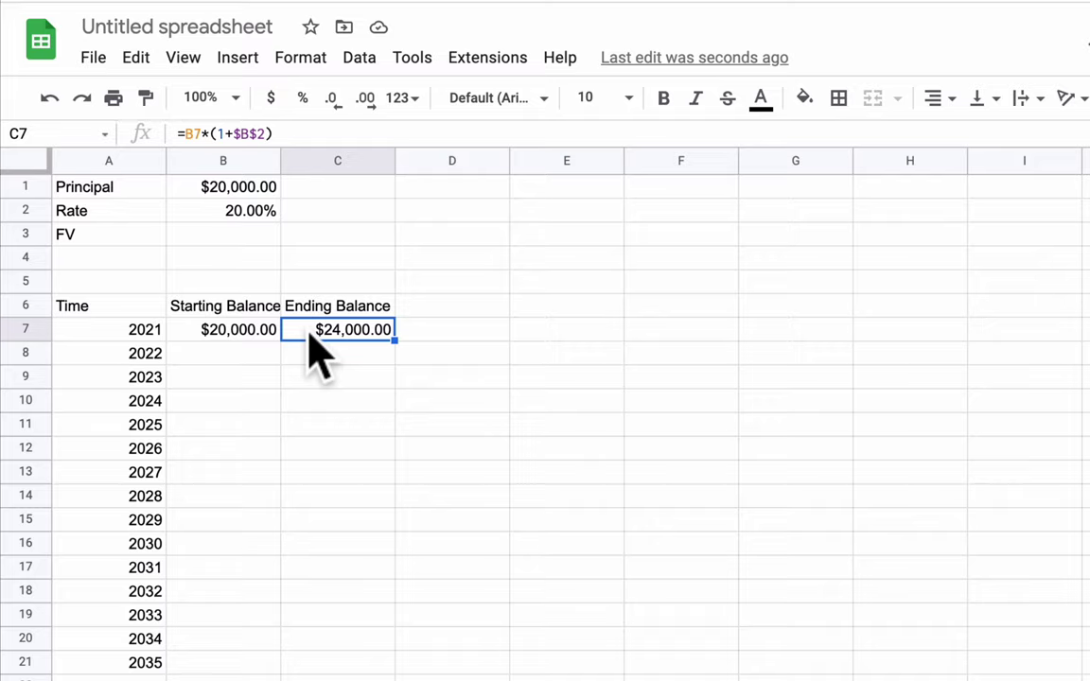
Set B8 to =C7 and fill both balance columns down to 2035, reaching $308,140.43.
left_click(237, 356)
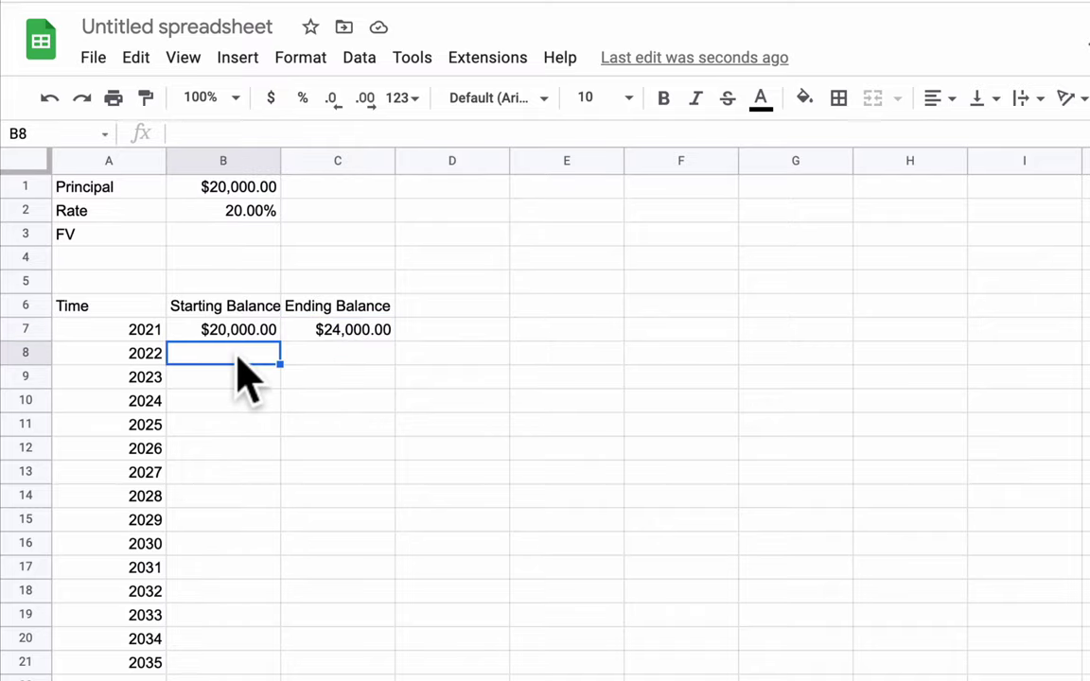
type("=")
key("Up")
key("Right")
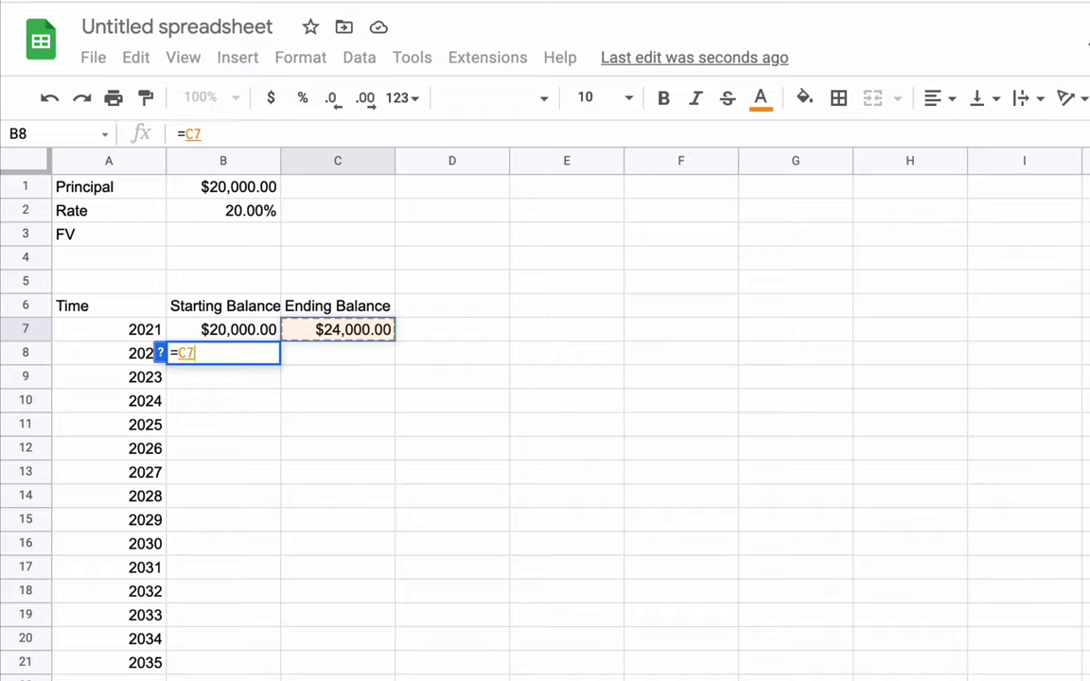
key("Return")
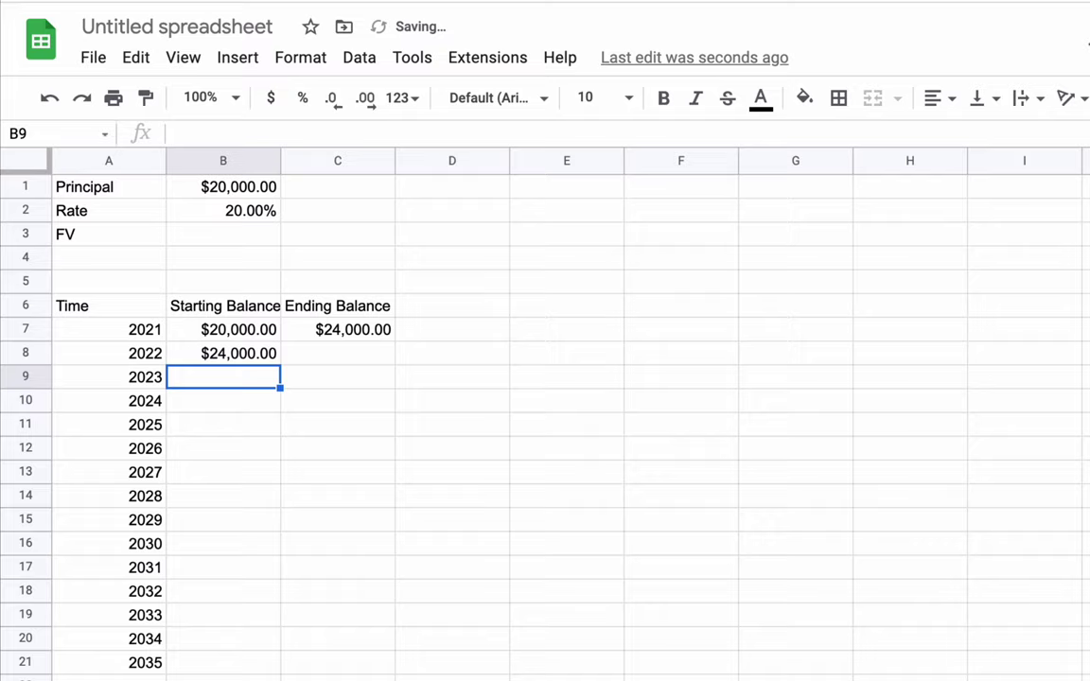
key("Up")
key("Right")
left_click(350, 324)
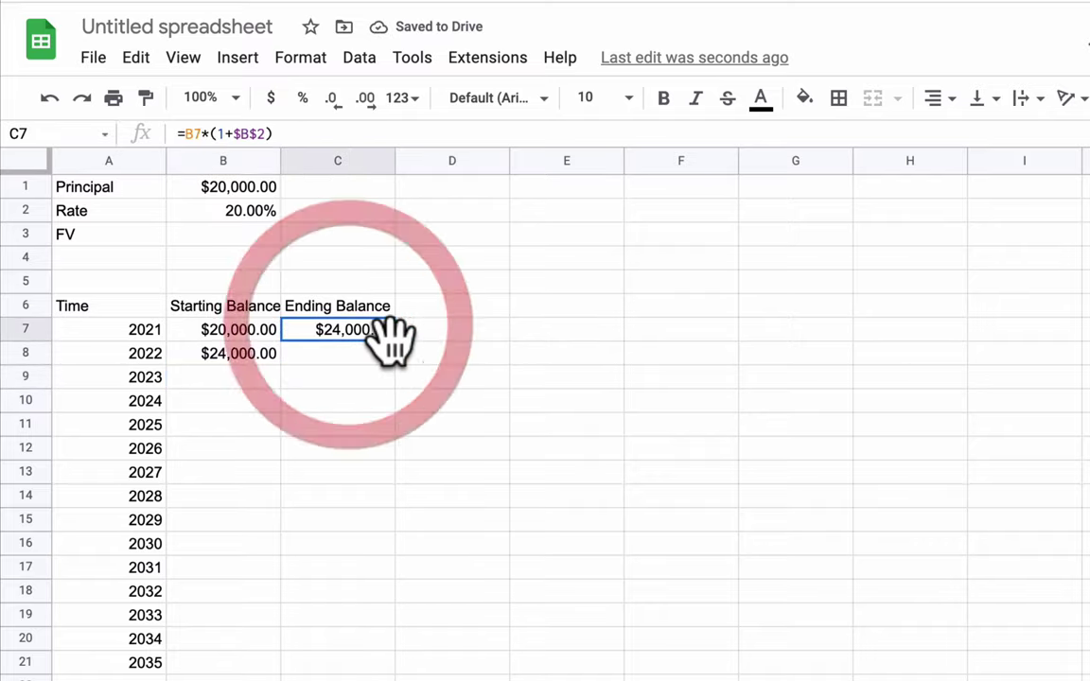
left_click_drag(394, 341, 388, 358)
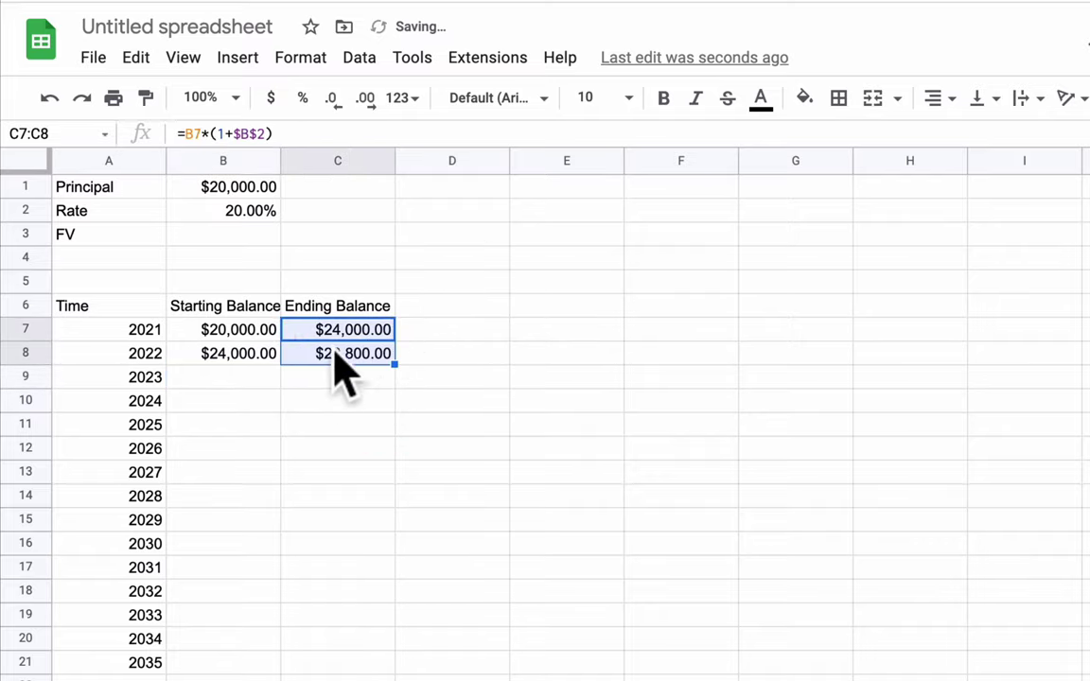
left_click_drag(257, 357, 336, 661)
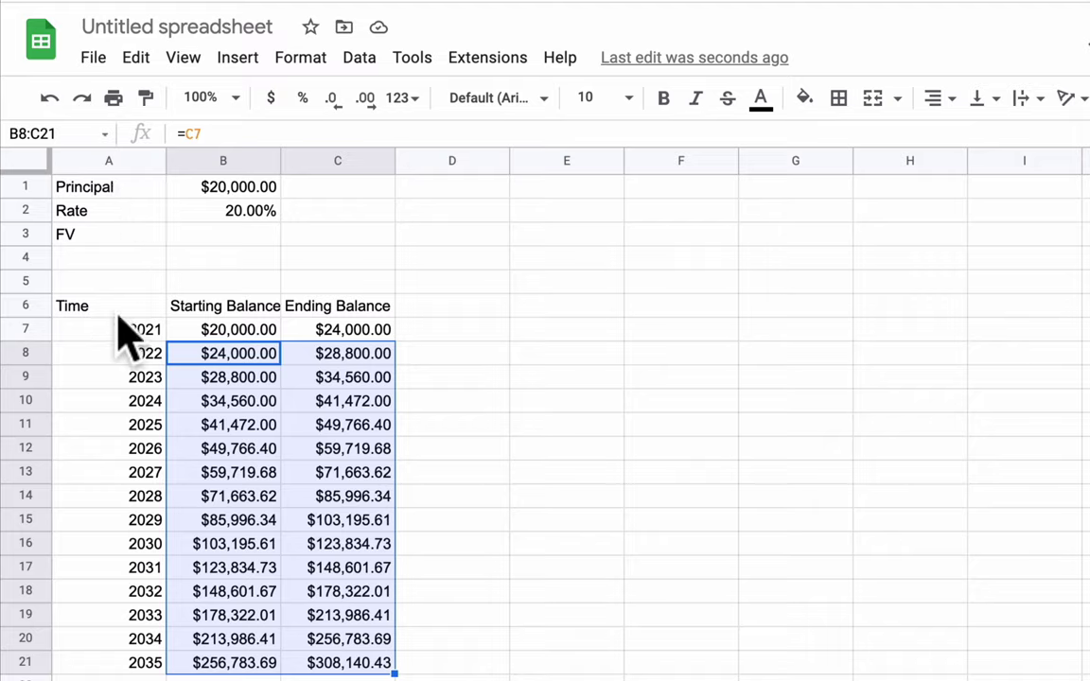
Give every cell centre and middle alignment with text wrapping, so Starting Balance spans two lines.
left_click(28, 157)
left_click(935, 98)
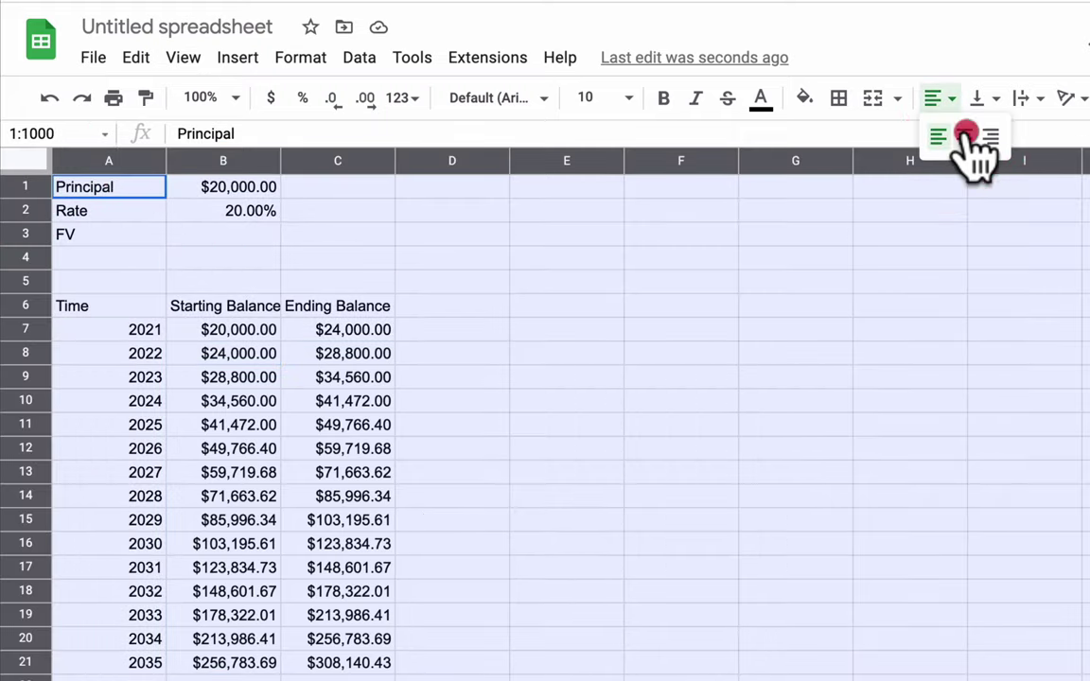
left_click(965, 135)
left_click(979, 98)
left_click(1006, 136)
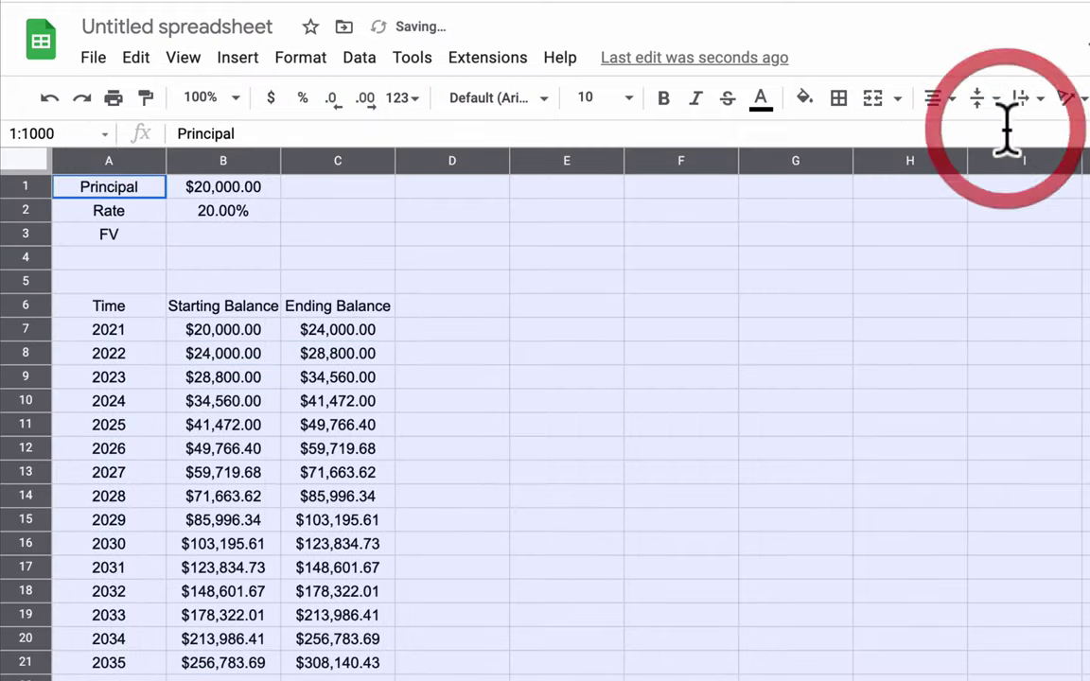
left_click(937, 98)
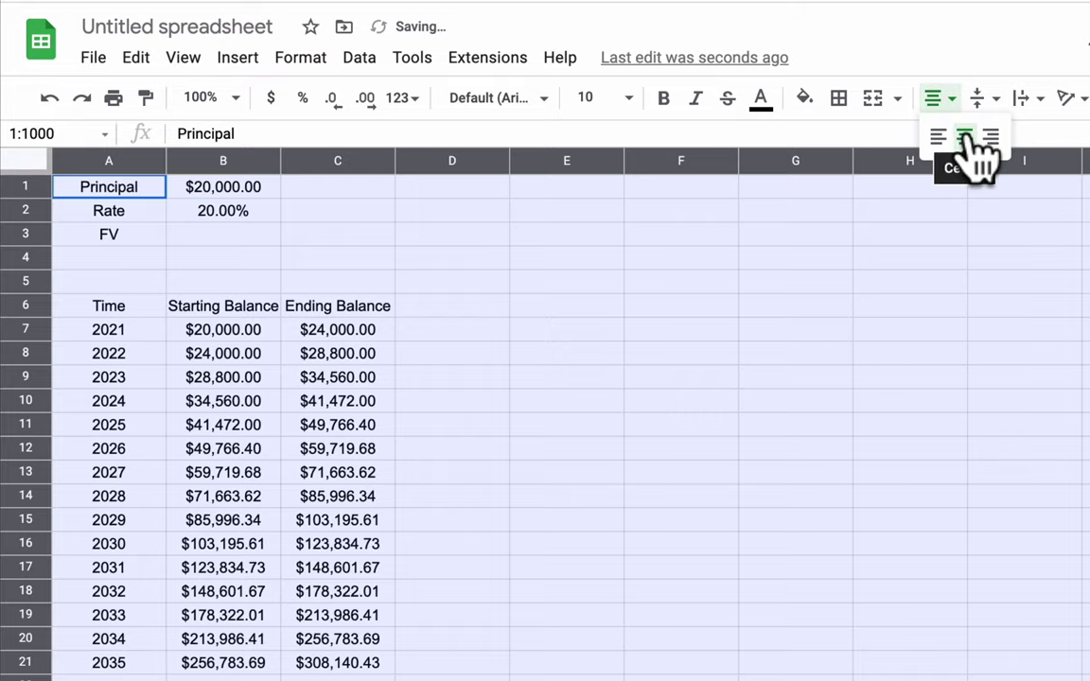
left_click(989, 102)
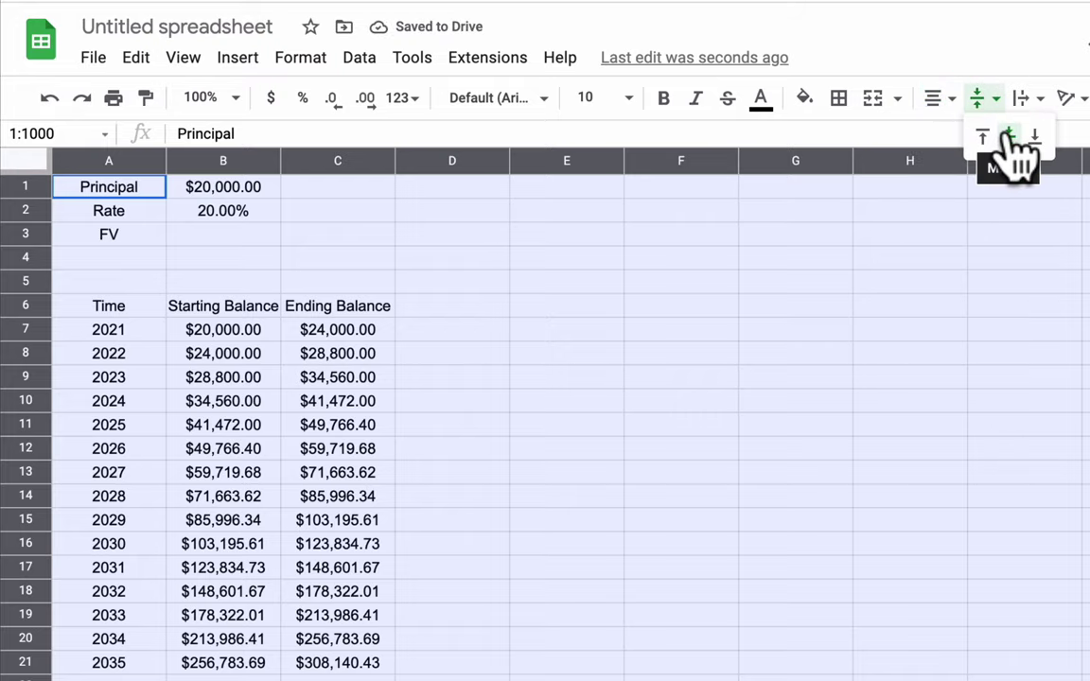
left_click(1036, 99)
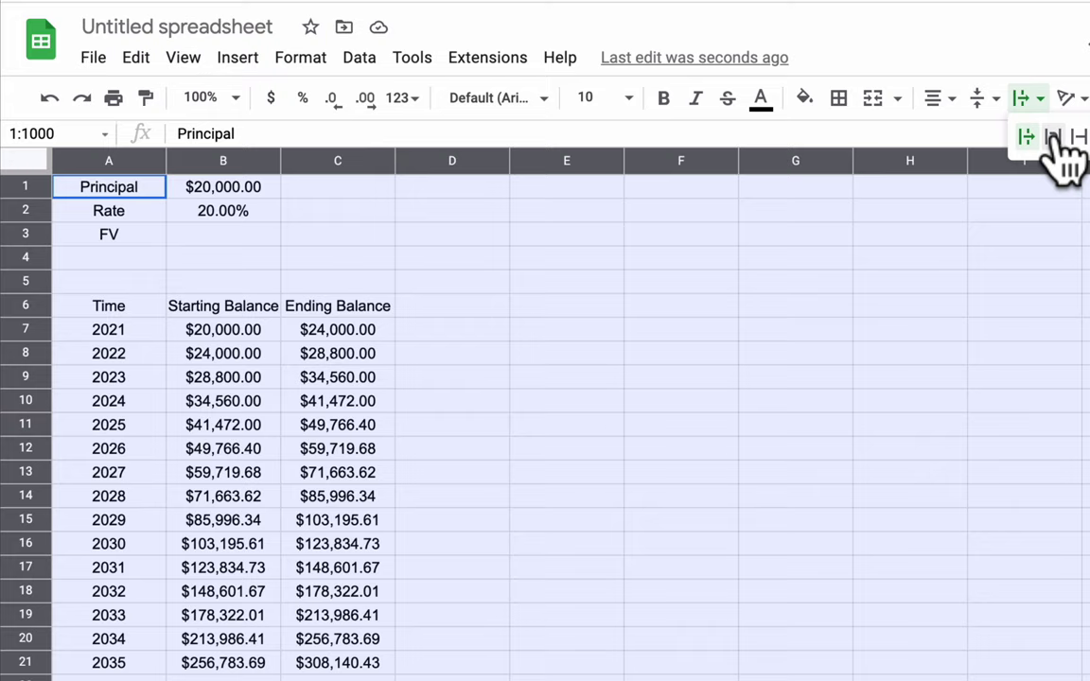
left_click(1051, 139)
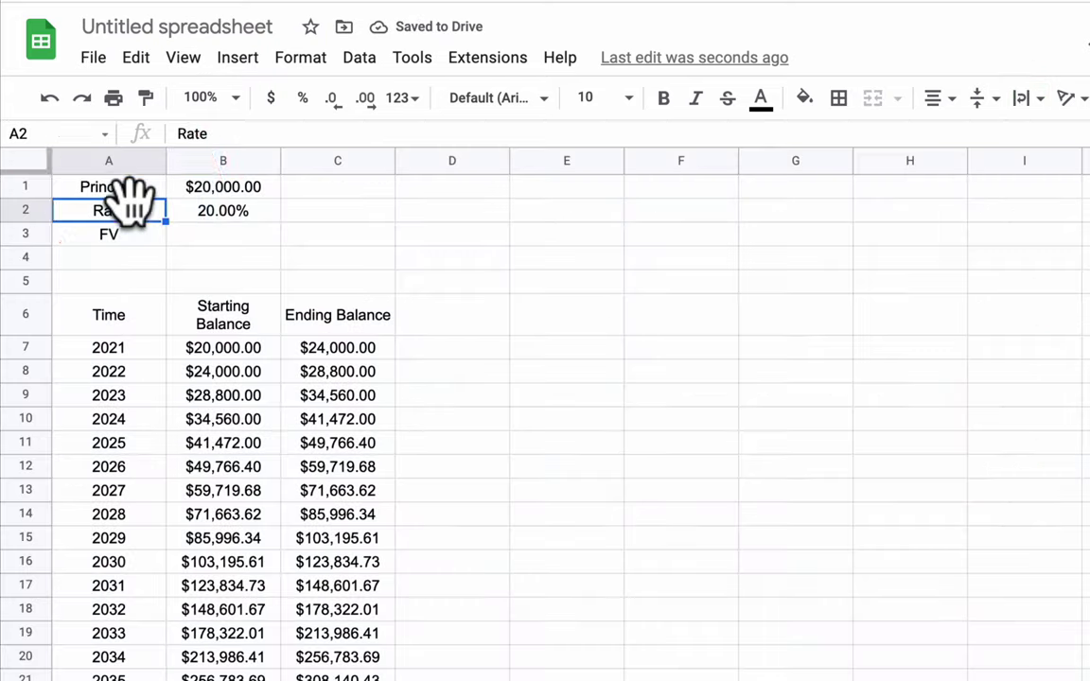
left_click(118, 209)
left_click_drag(116, 184, 197, 227)
Apply All borders to the A1:B3 input block and the A6:C21 balance table.
left_click(837, 98)
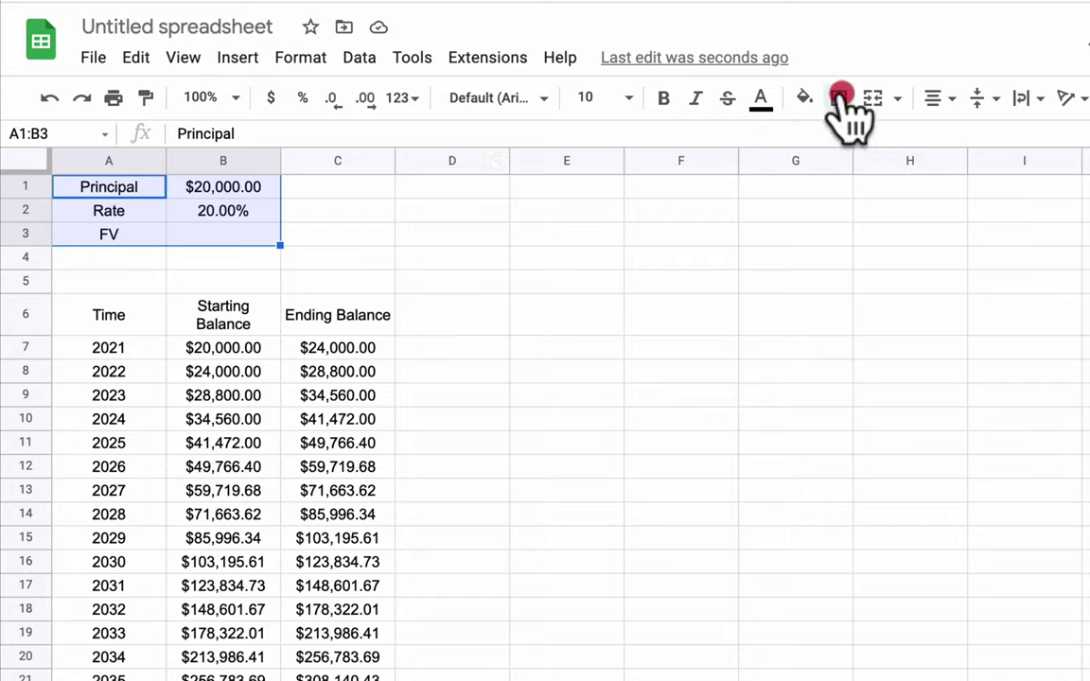
left_click(846, 141)
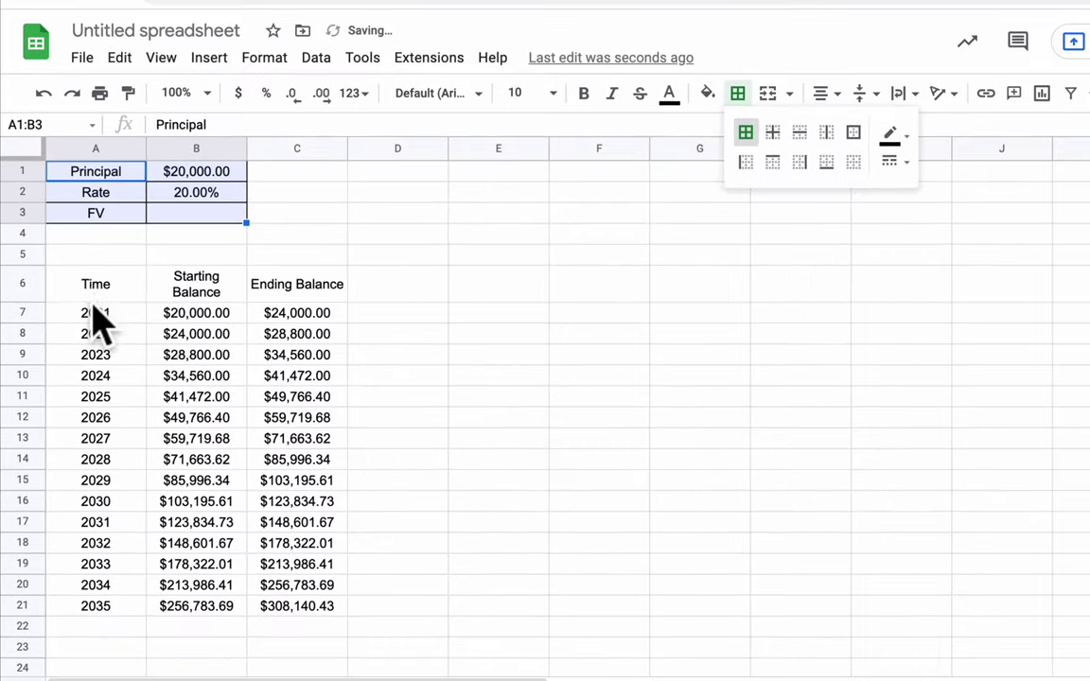
left_click_drag(95, 288, 274, 615)
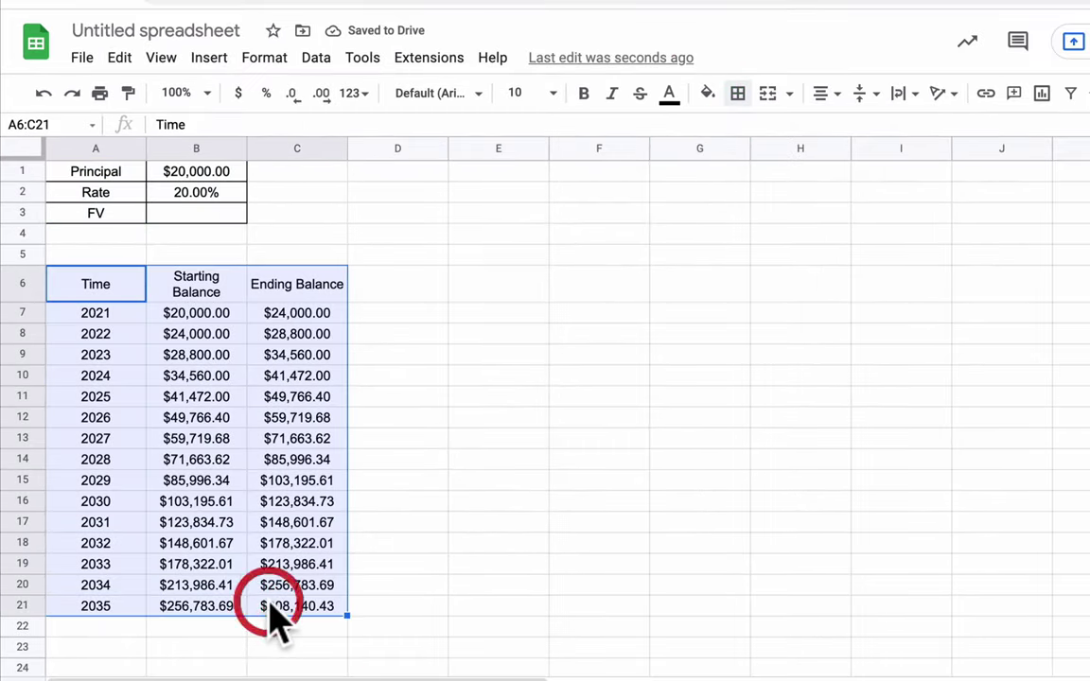
left_click(737, 93)
left_click(746, 134)
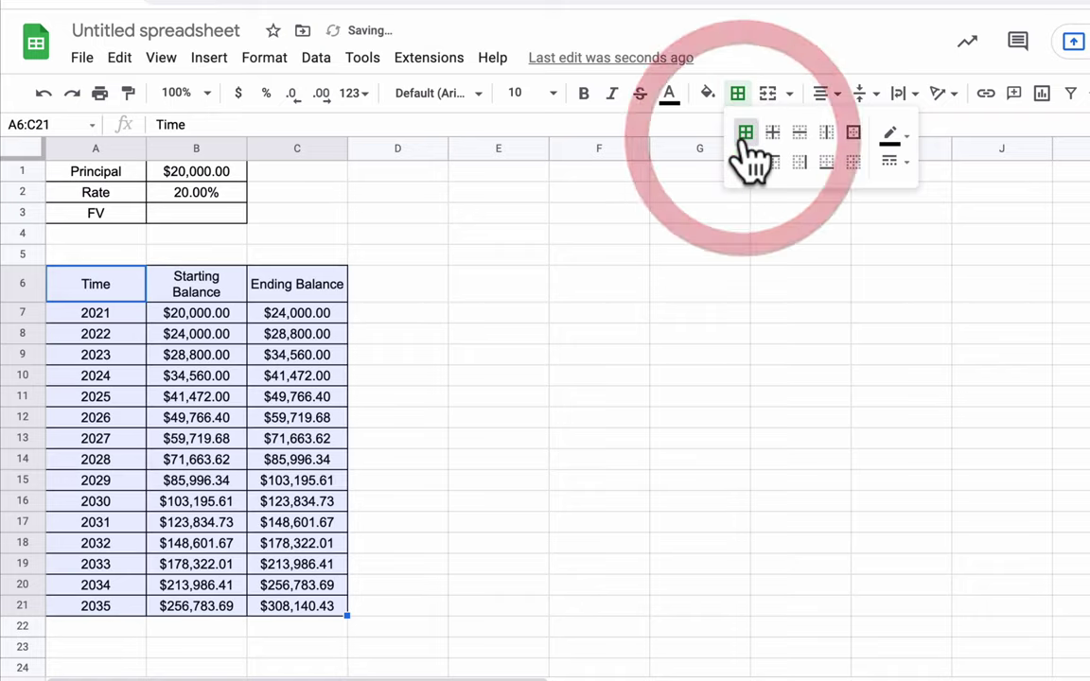
left_click(83, 150)
left_click(92, 212)
left_click_drag(95, 172, 172, 210)
Apply the grey alternating-colour style from Format > Alternating colors, previewing teal before reverting.
left_click(264, 57)
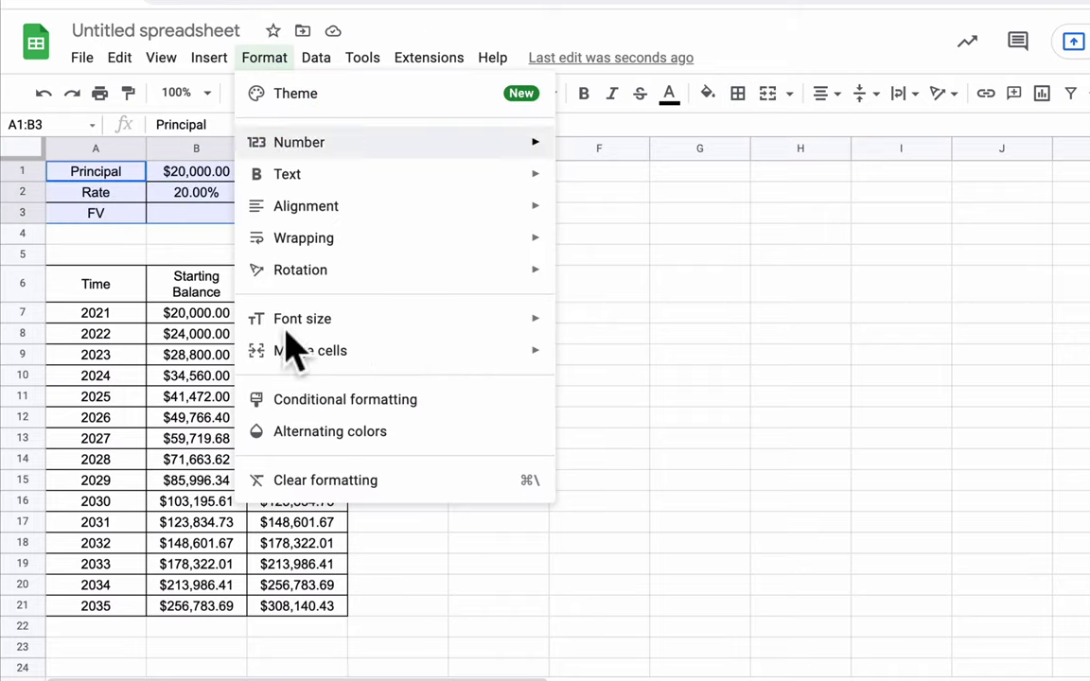
left_click(295, 434)
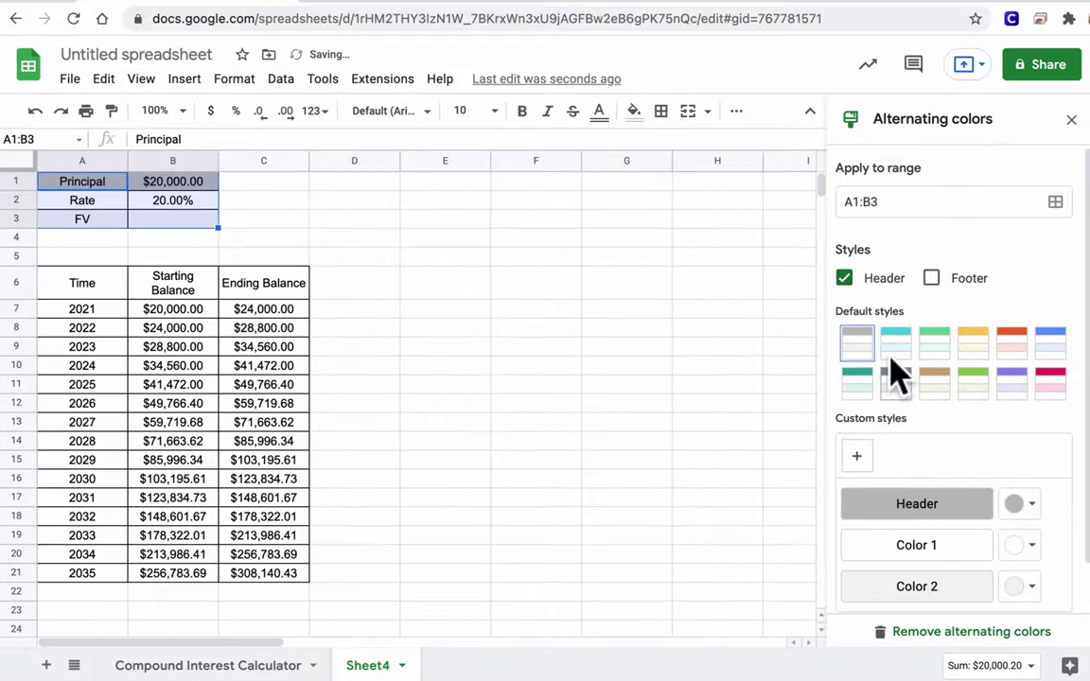
left_click(377, 372)
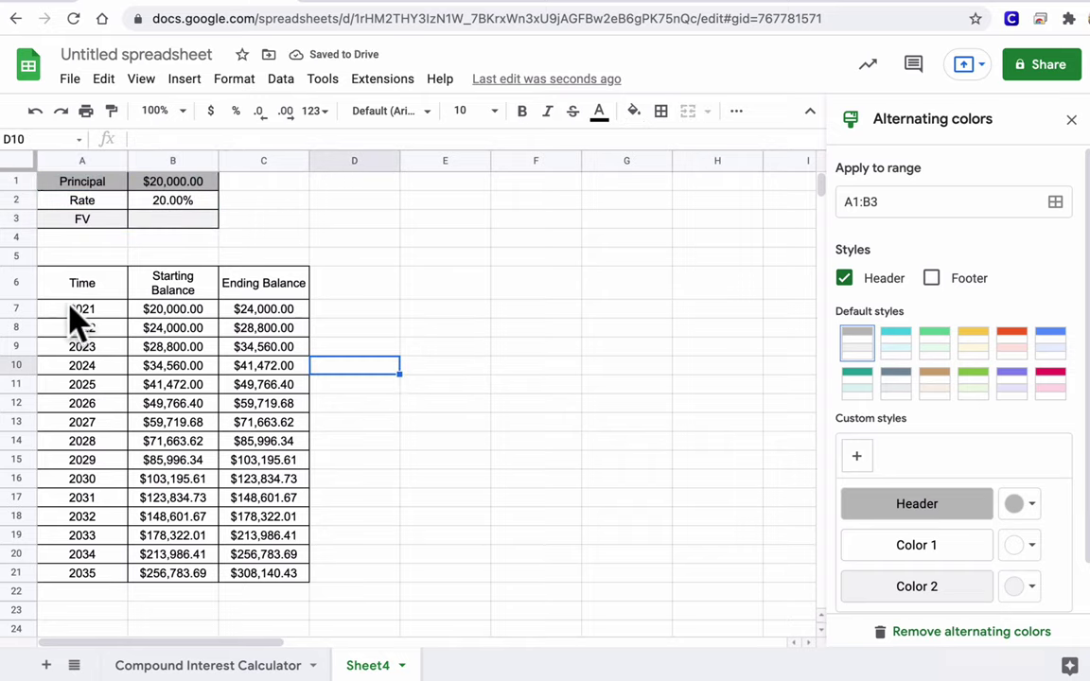
left_click_drag(76, 284, 276, 593)
left_click(848, 357)
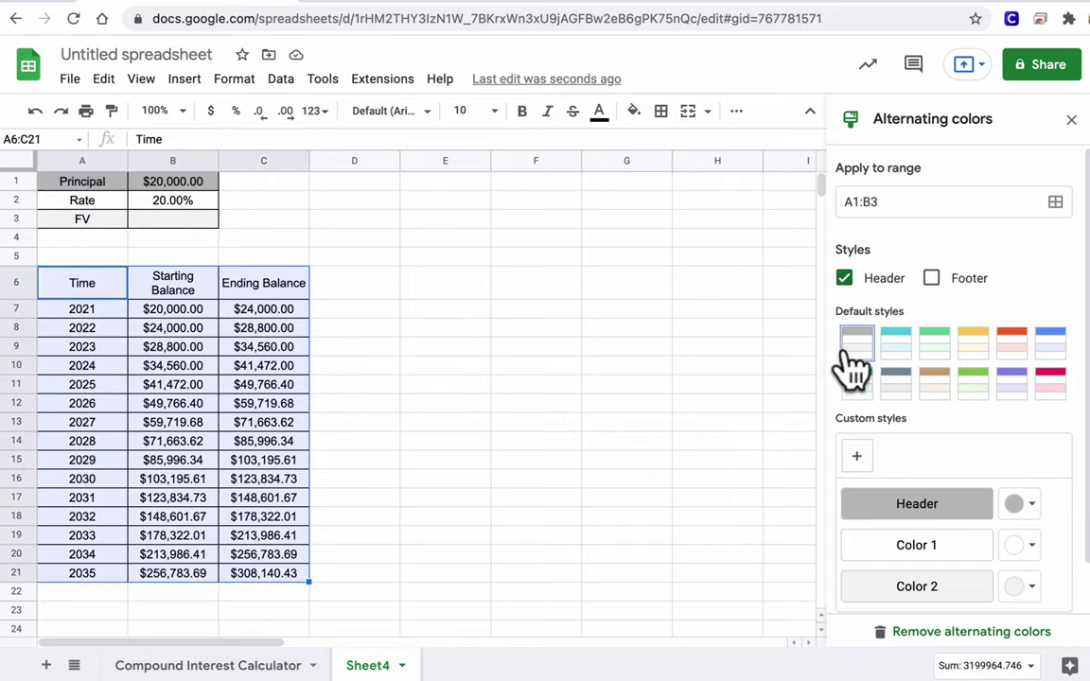
left_click(854, 347)
left_click(858, 381)
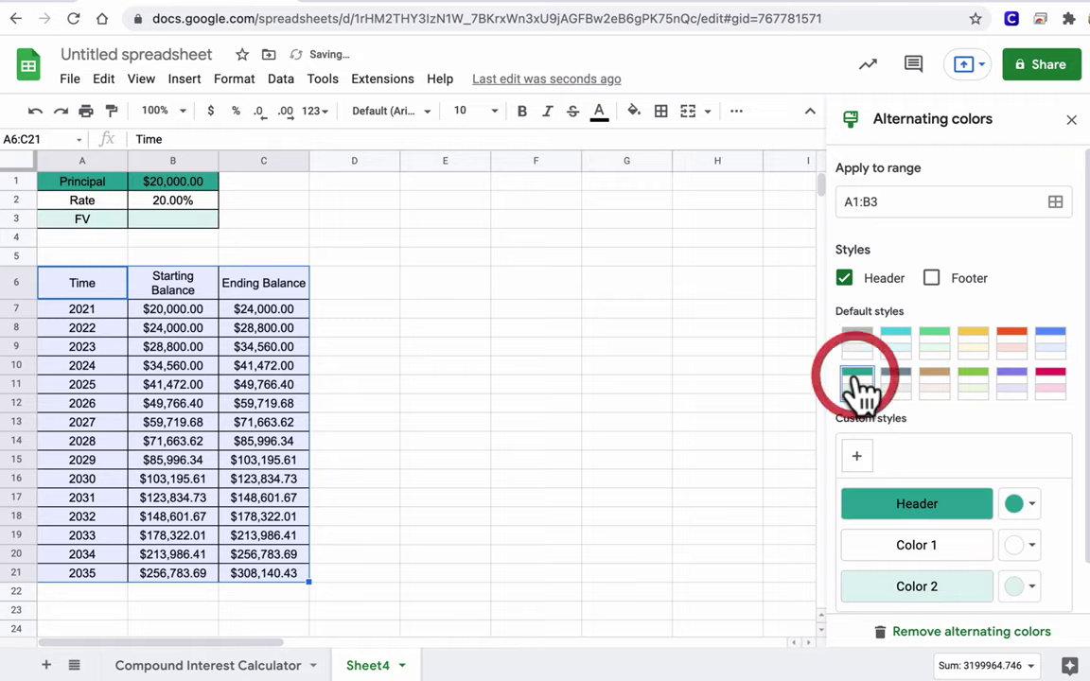
left_click(857, 352)
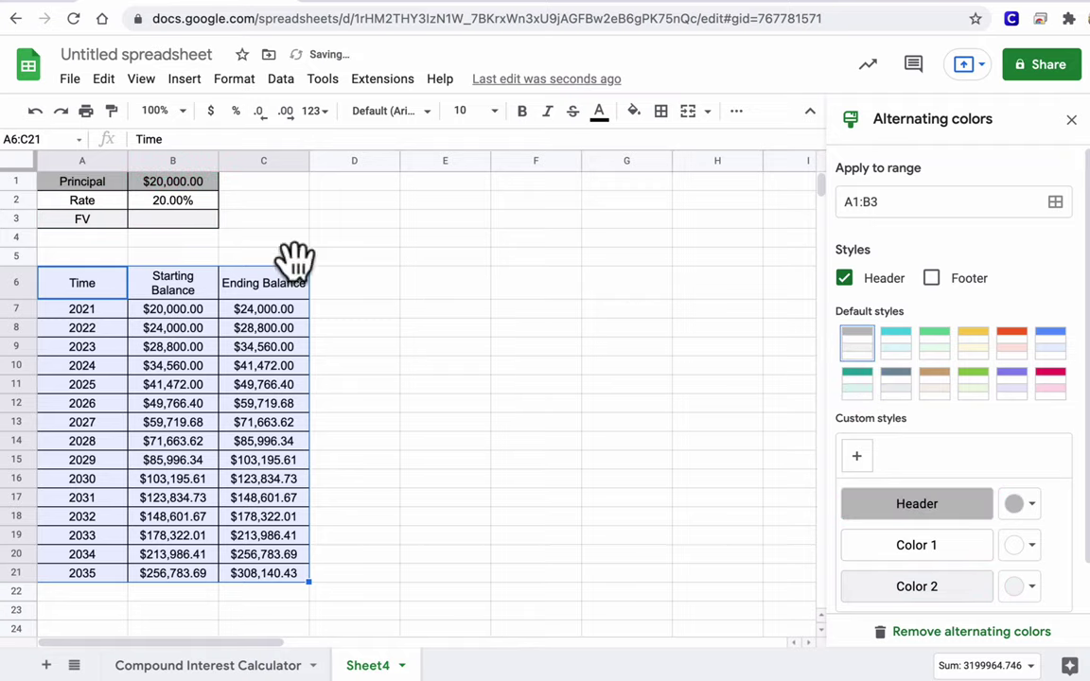
left_click(520, 284)
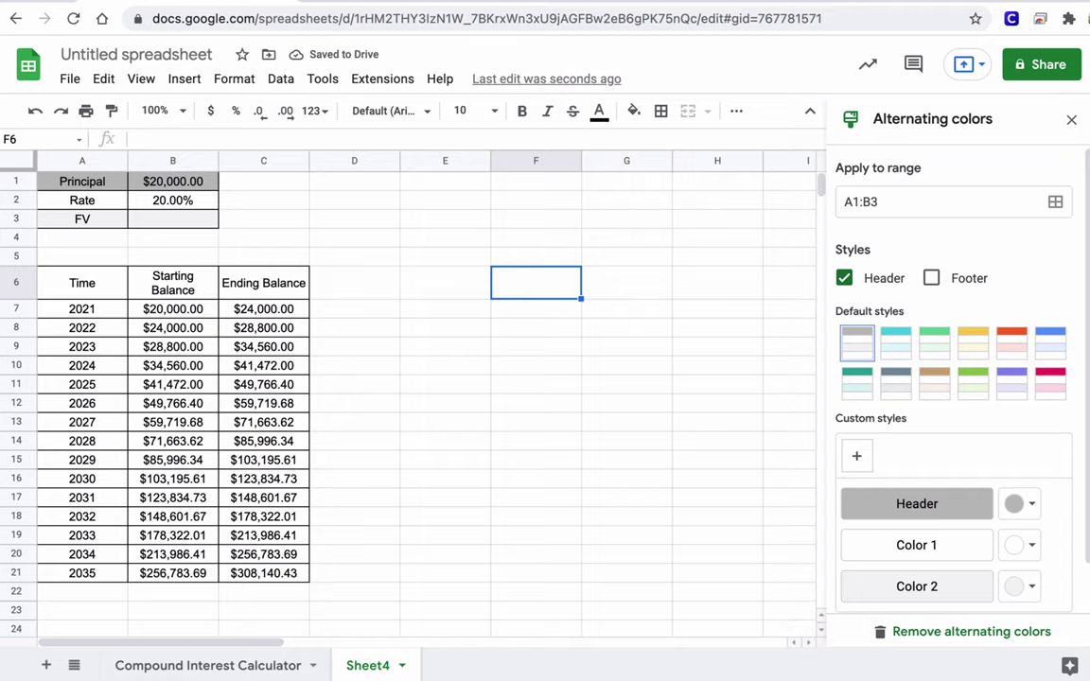
left_click(1072, 119)
Apply alternating colours to the A6:C21 balance table and check the final ending-balance formula.
left_click_drag(73, 284, 261, 574)
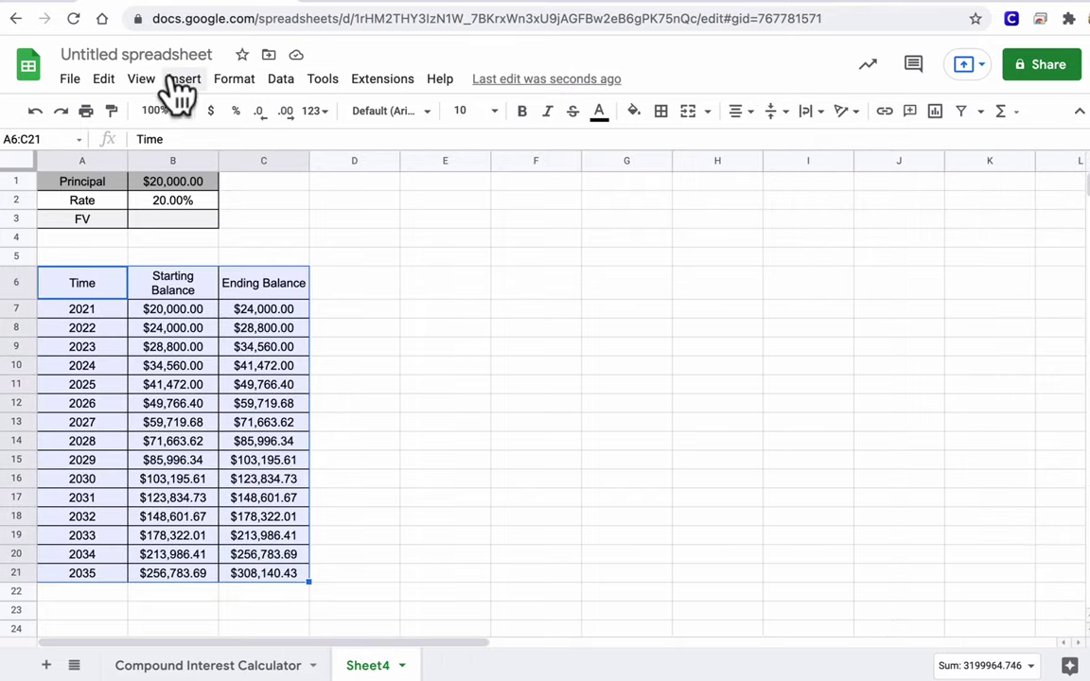
left_click(142, 81)
mouse_move(235, 87)
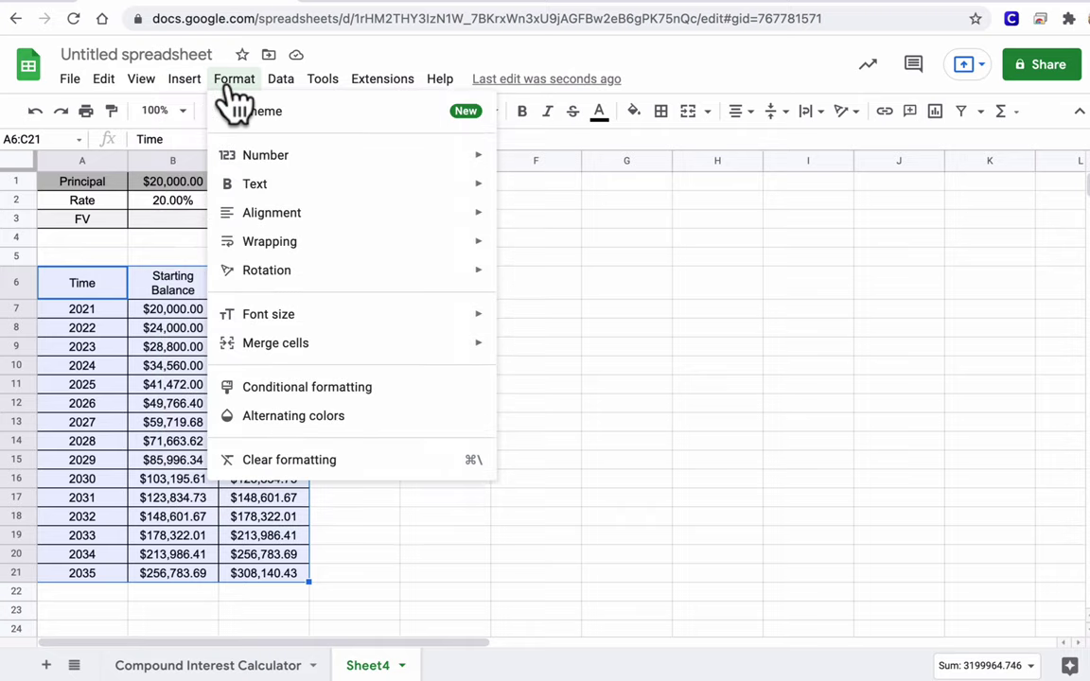
left_click(227, 417)
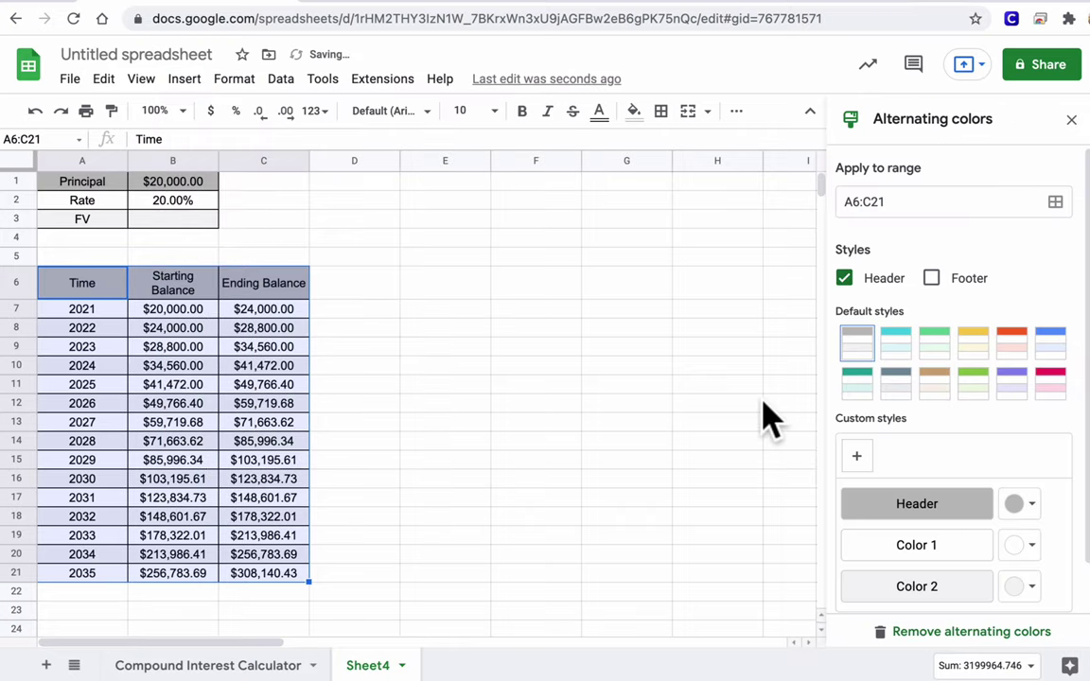
left_click(457, 365)
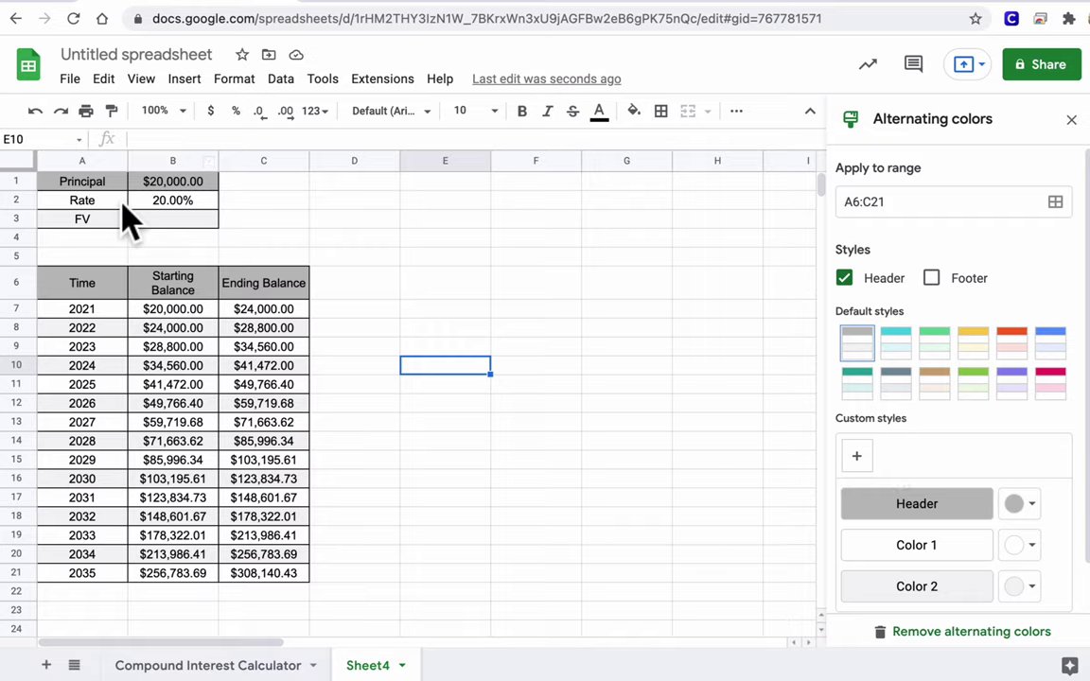
left_click(255, 575)
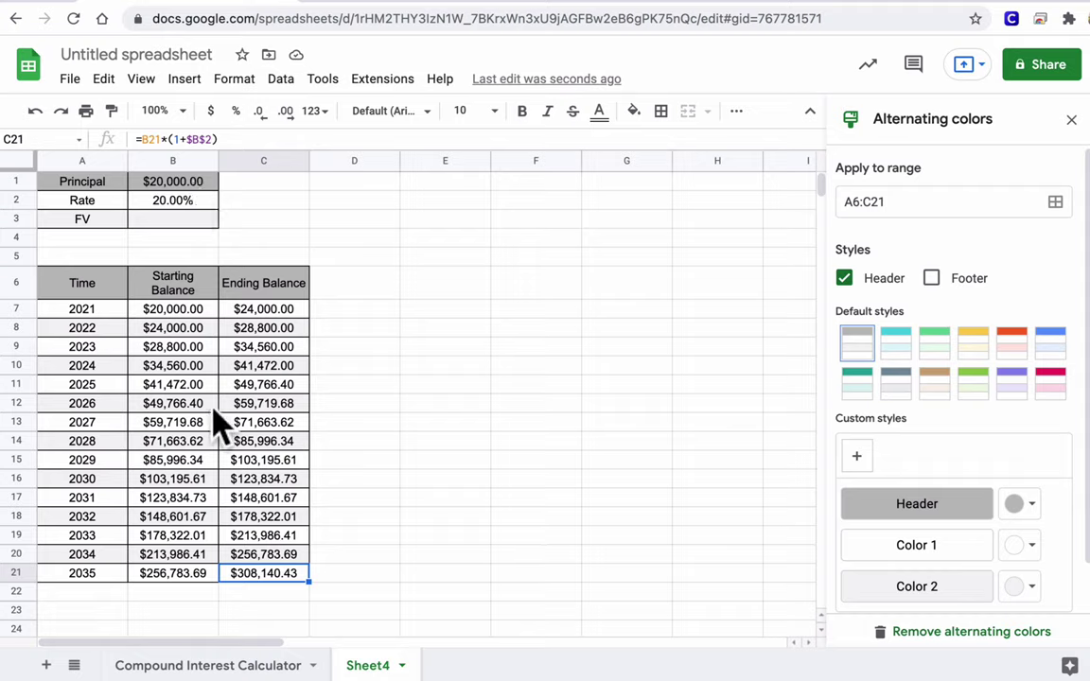
left_click(151, 222)
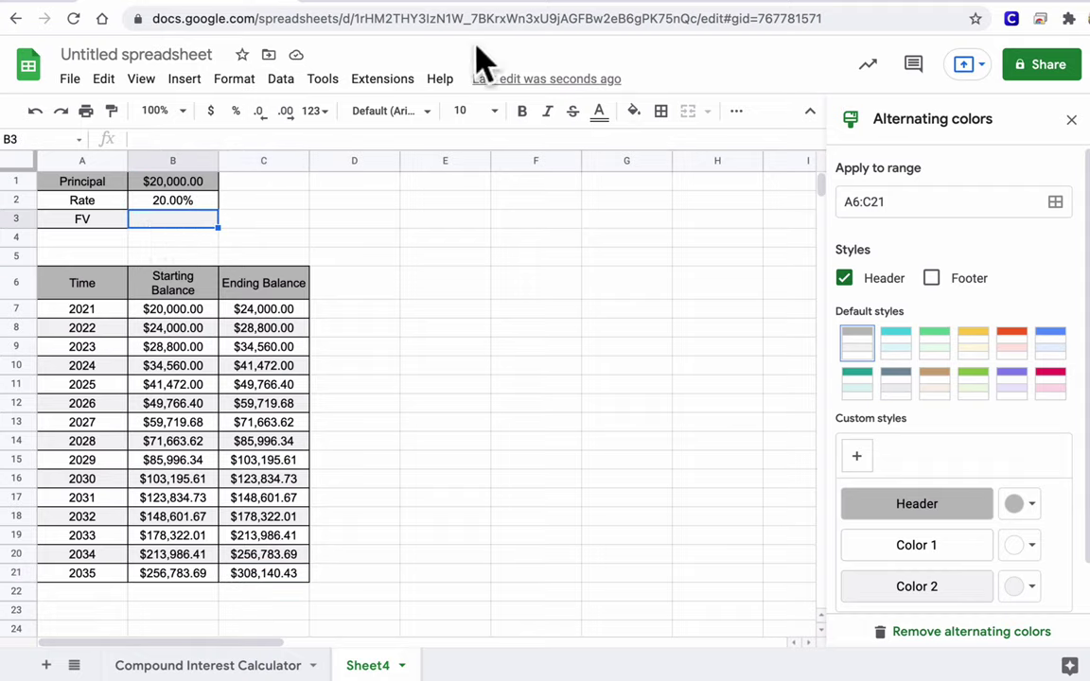
Read the FV help Syntax, highlighting the rate, number_of_periods, payment_amount and present_value descriptions.
left_click(518, 5)
scroll(336, 281, "up", 4)
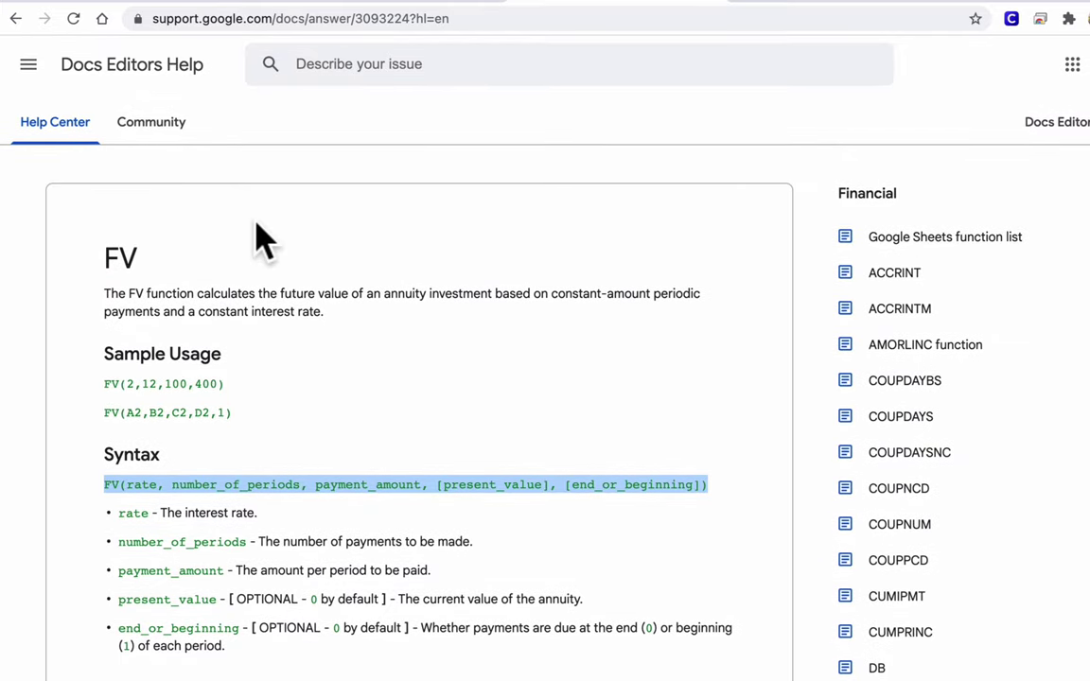
scroll(263, 238, "down", 3)
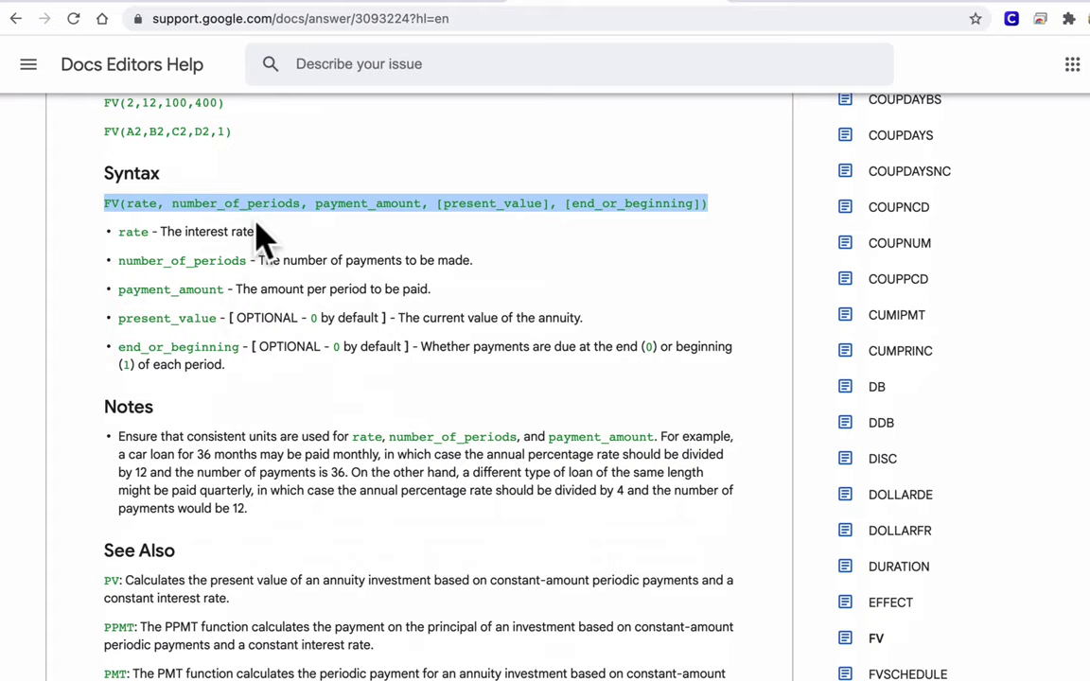
scroll(257, 219, "up", 5)
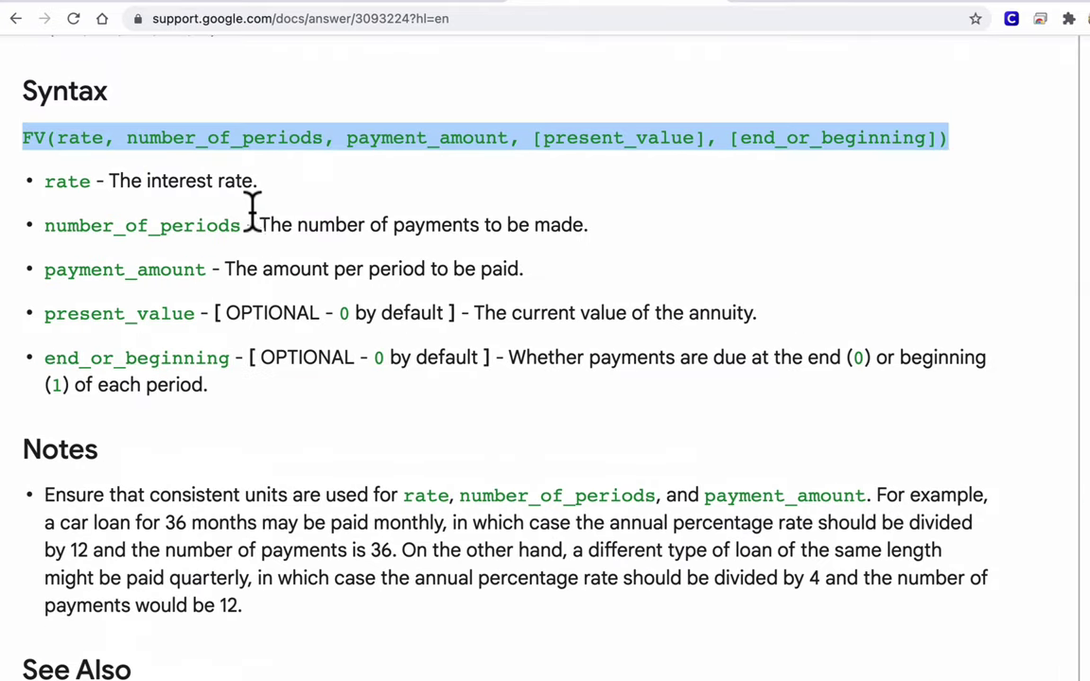
left_click(254, 210)
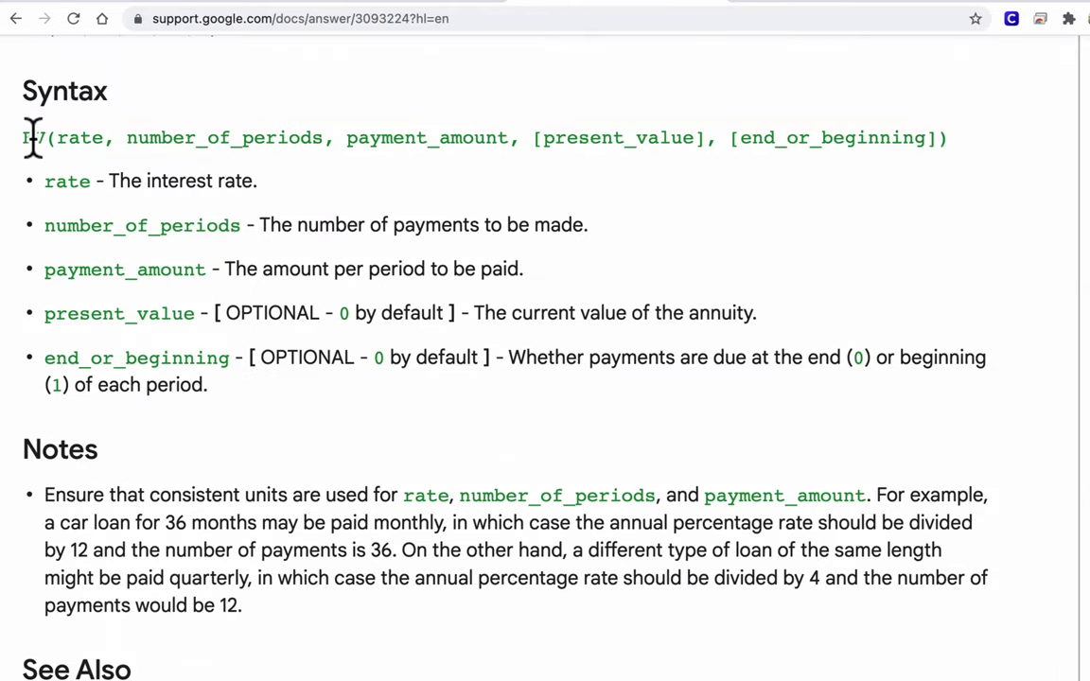
left_click_drag(258, 180, 44, 180)
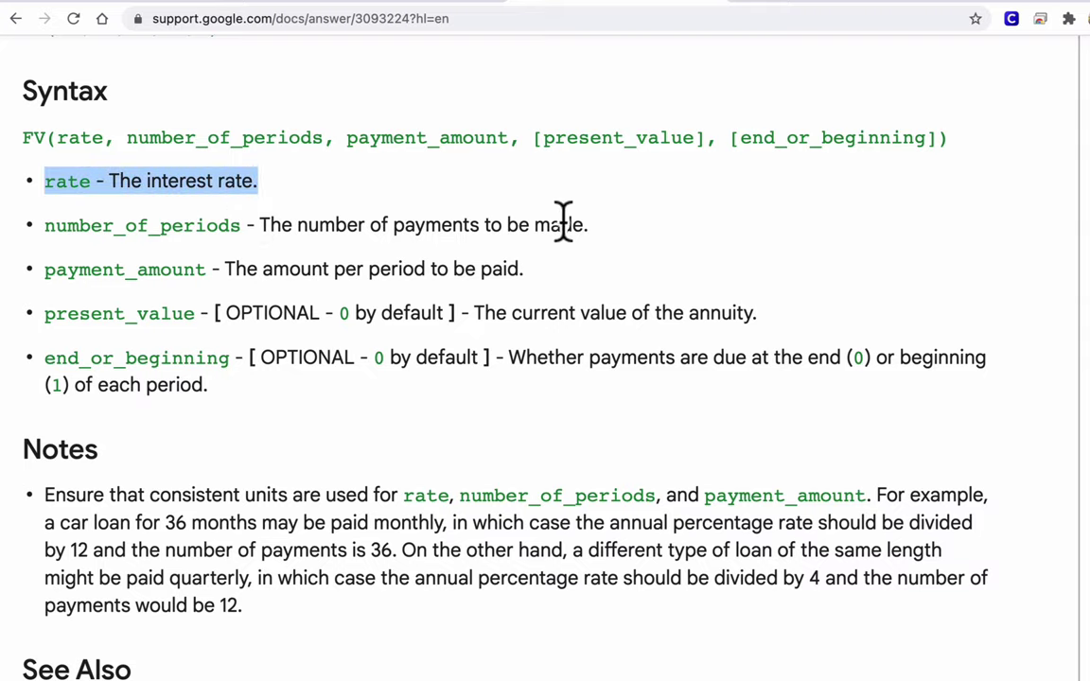
left_click_drag(587, 224, 44, 219)
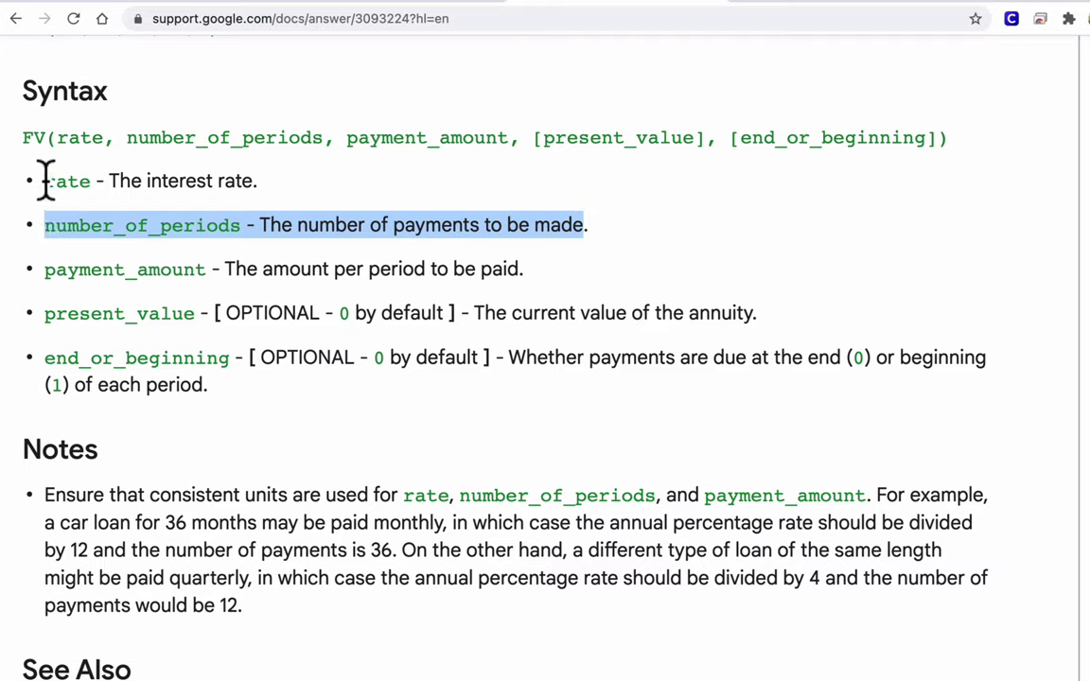
left_click_drag(45, 180, 257, 181)
left_click_drag(45, 225, 615, 250)
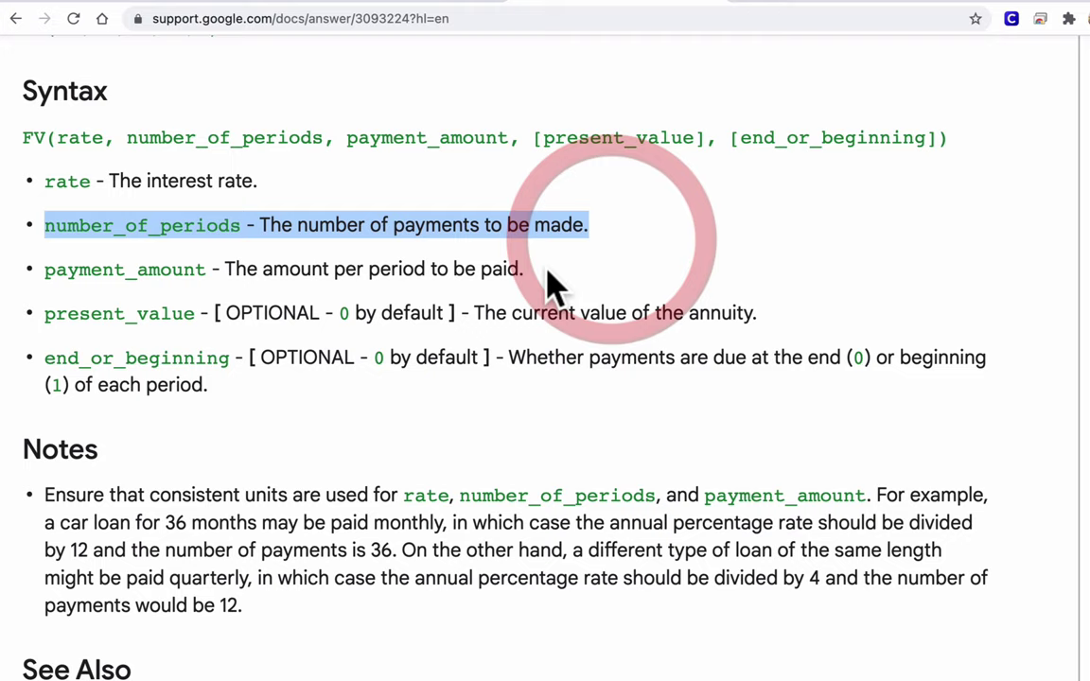
left_click_drag(555, 280, 44, 270)
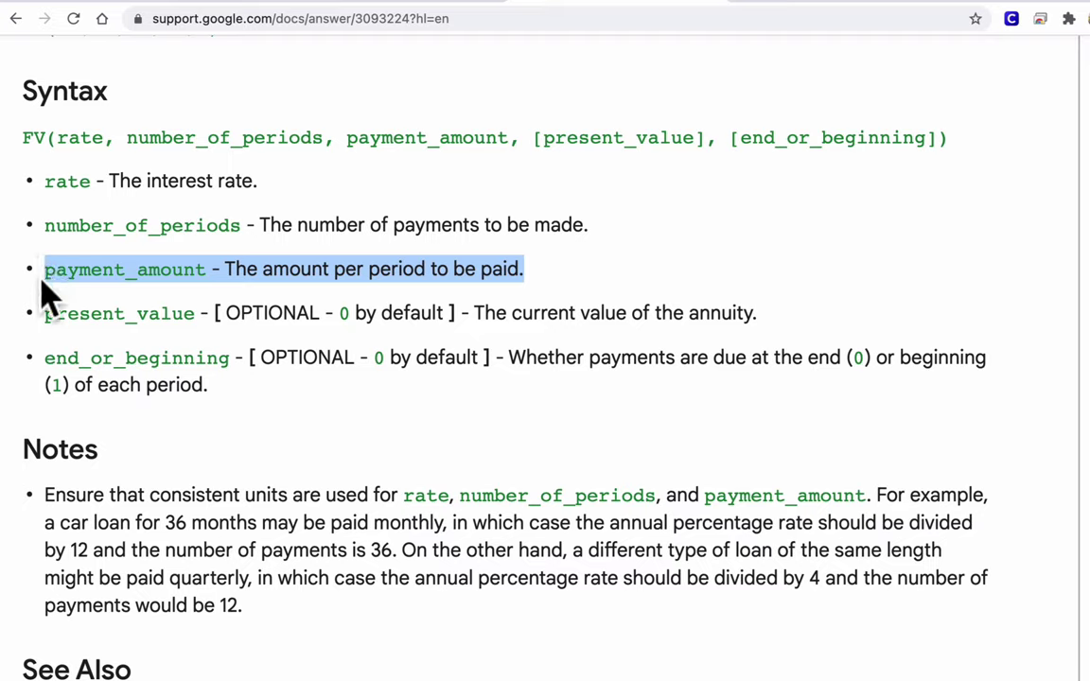
left_click_drag(45, 313, 762, 336)
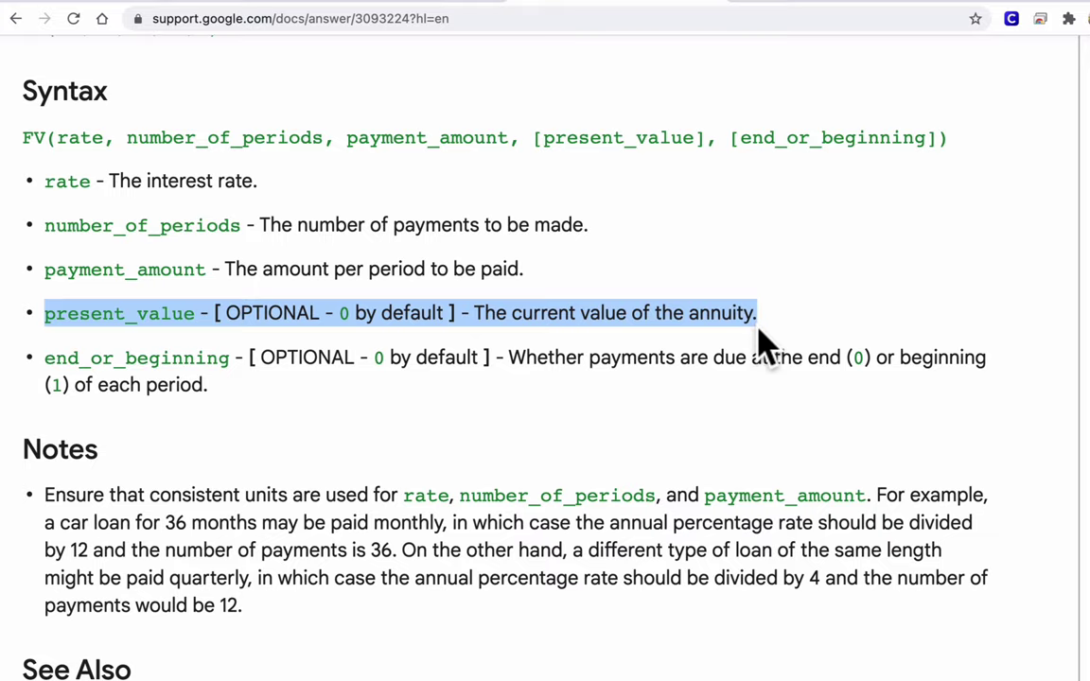
Review the ending balance formula in C21 and the Compound Interest Calculator's B7 balance formula.
left_click(214, 5)
left_click(182, 216)
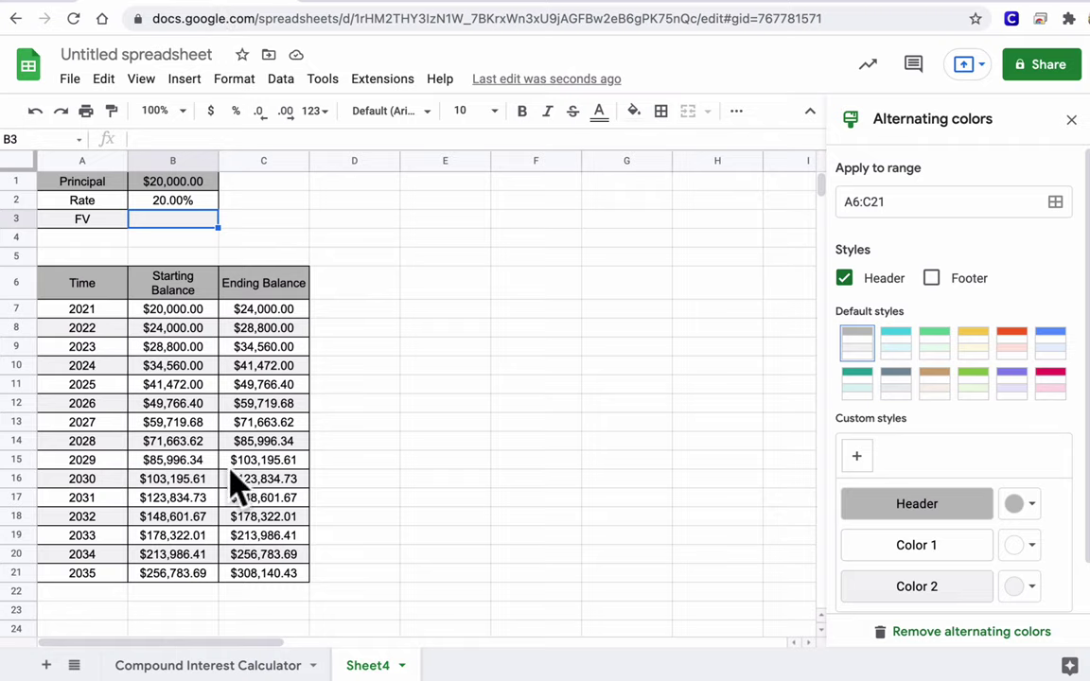
left_click(257, 575)
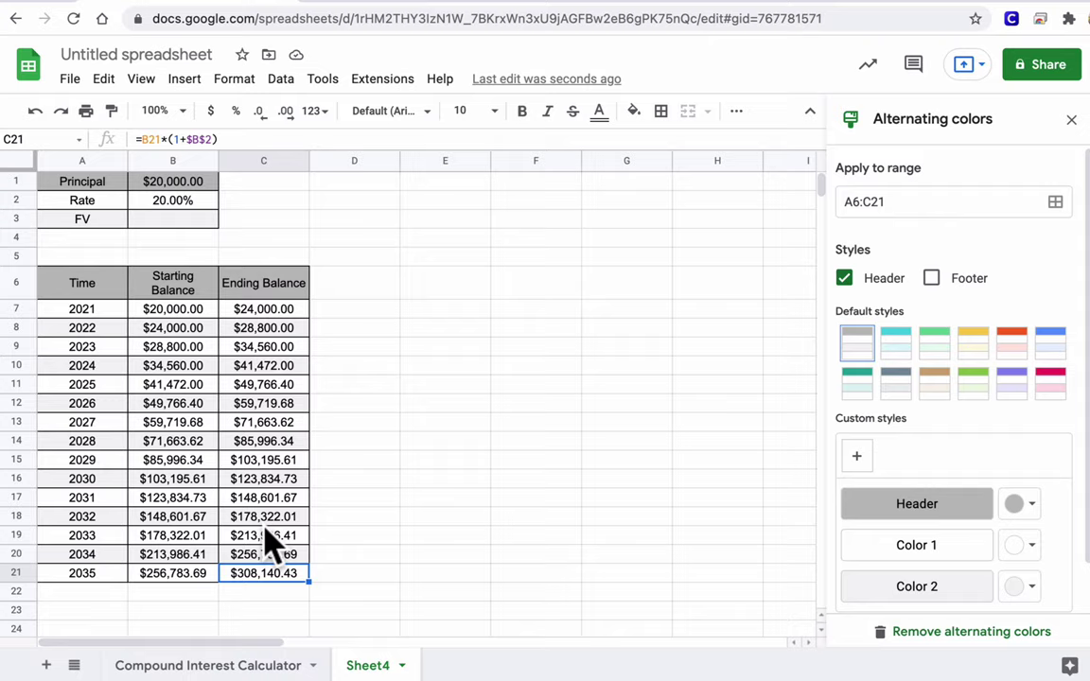
left_click(220, 662)
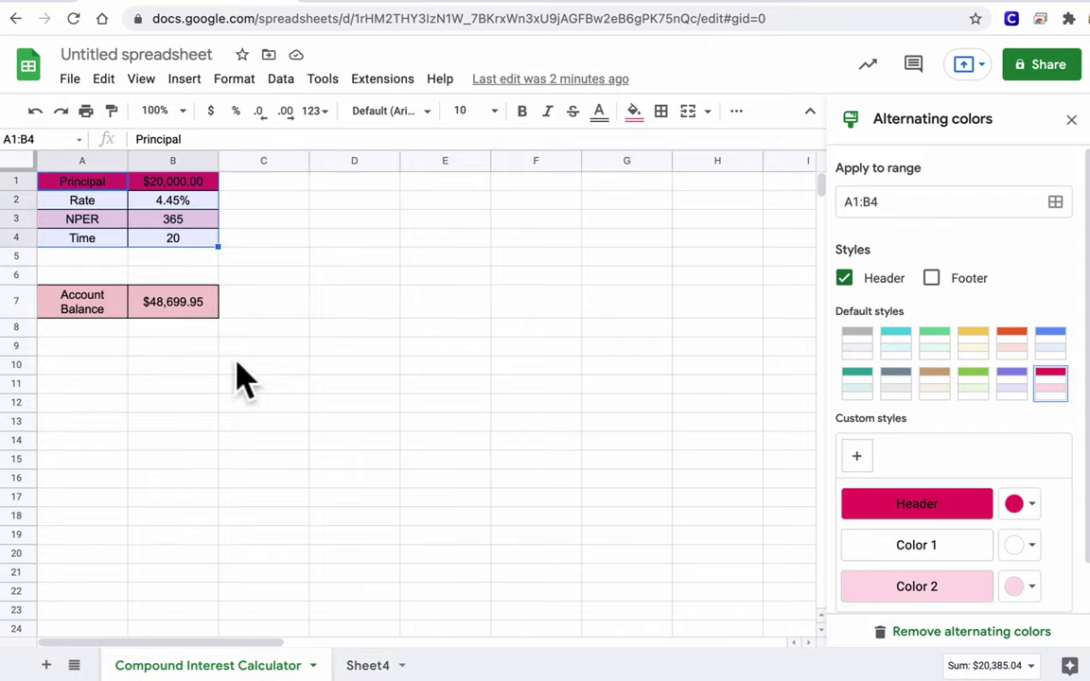
left_click(191, 318)
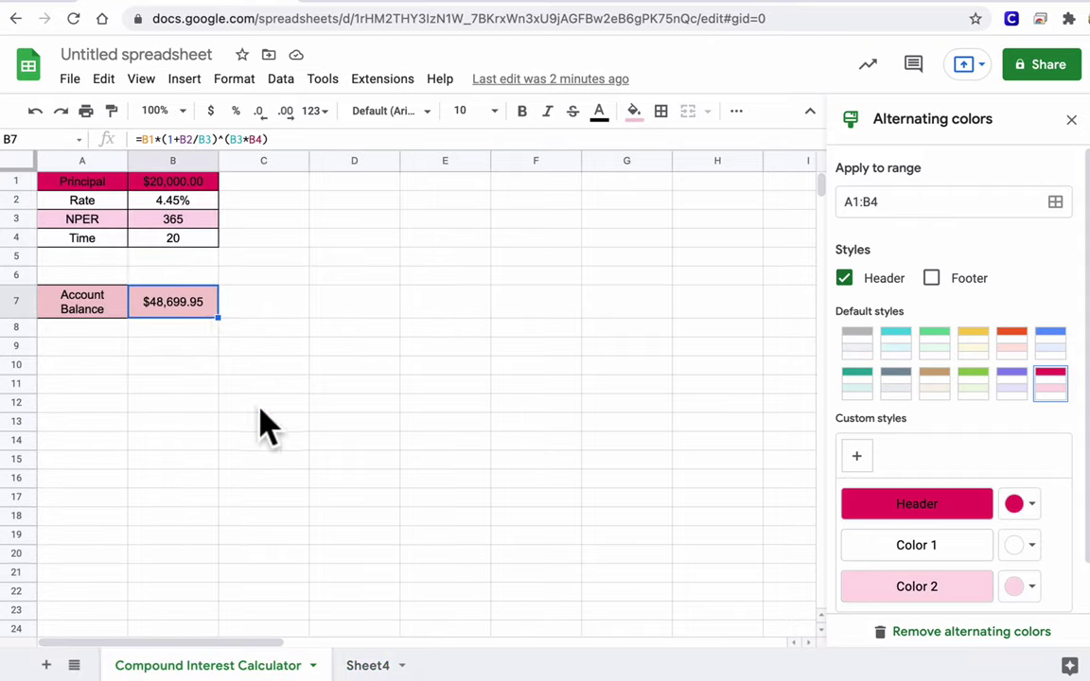
left_click(370, 663)
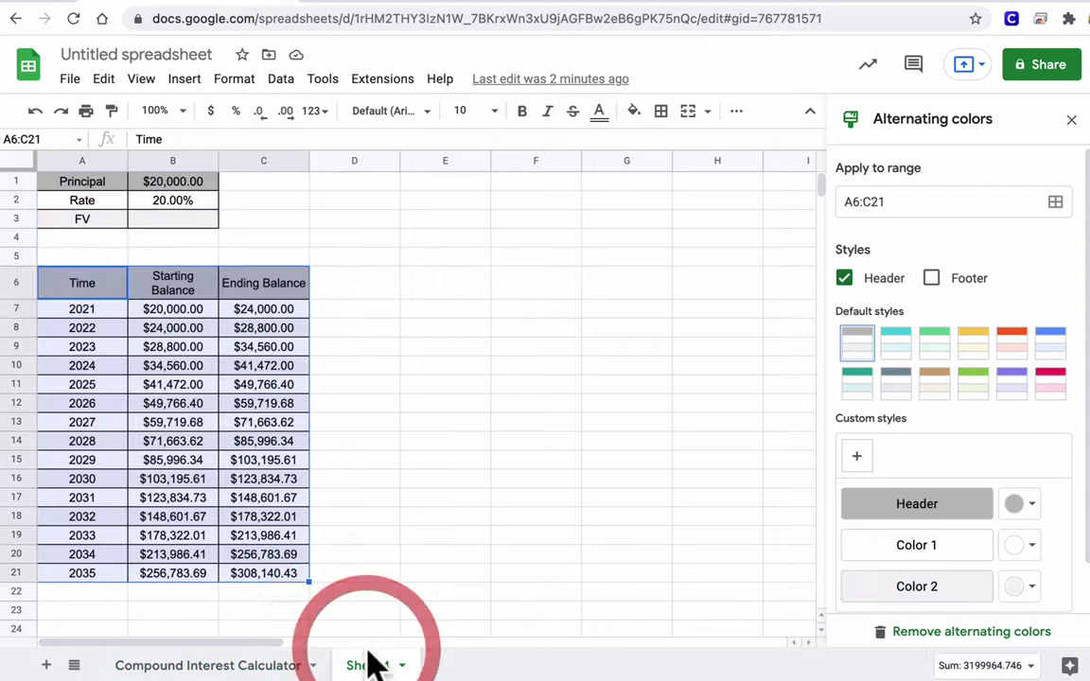
Enter =FV(B2,15,0,-B1) in B3, giving $308,140.43, and close the Alternating colors panel.
left_click(155, 223)
type("=FV")
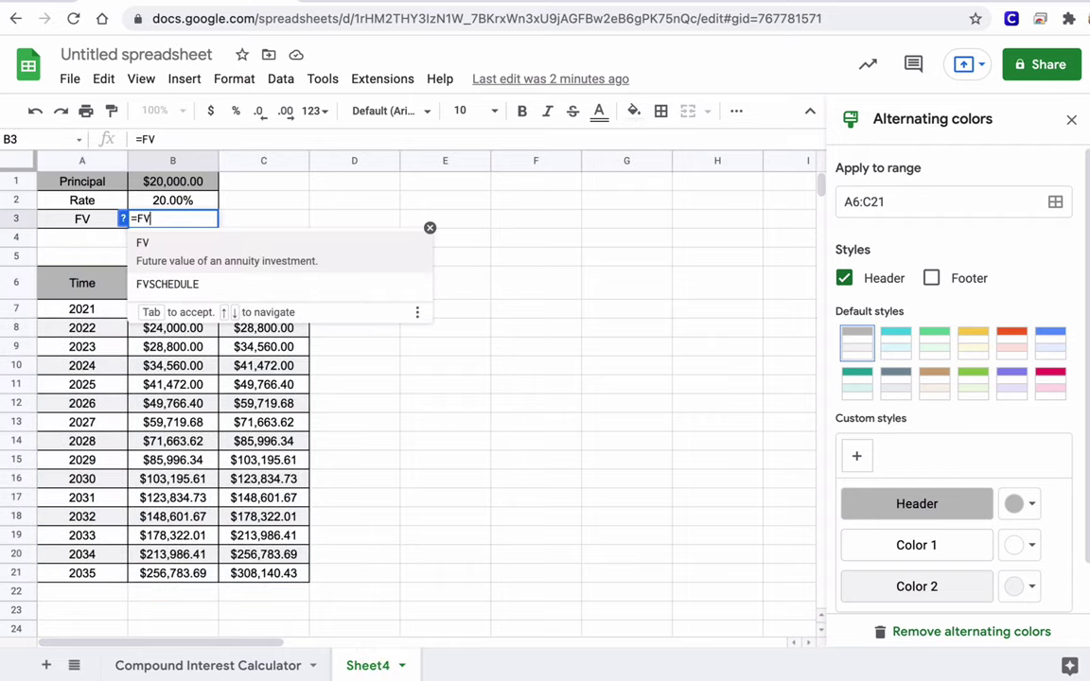
type("(B2")
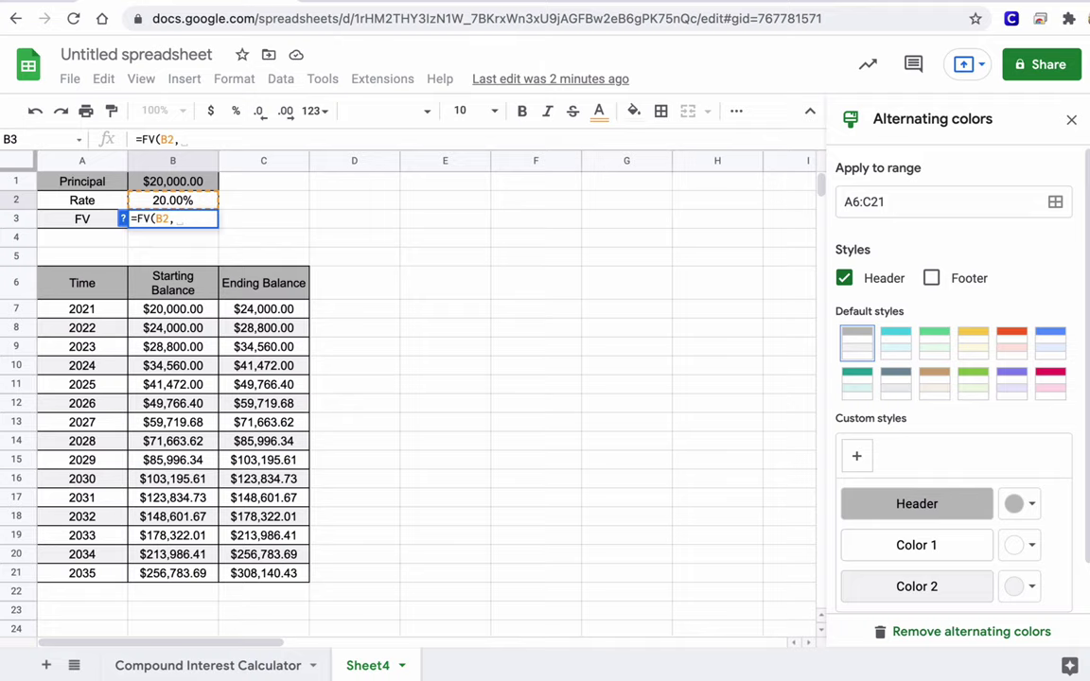
type(",15")
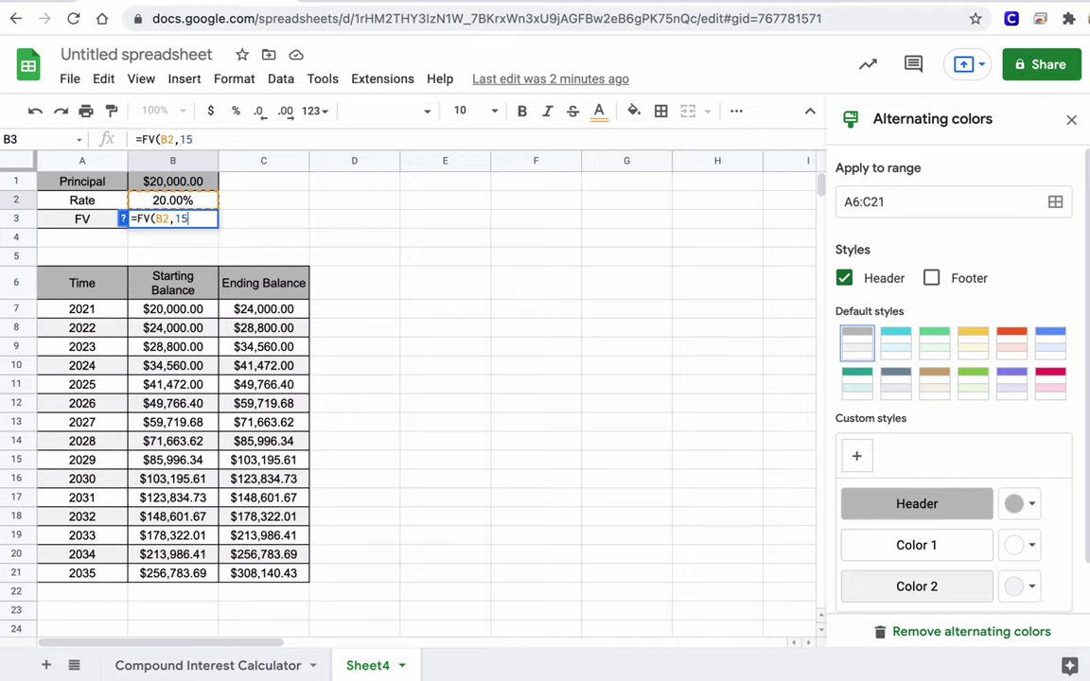
type(",")
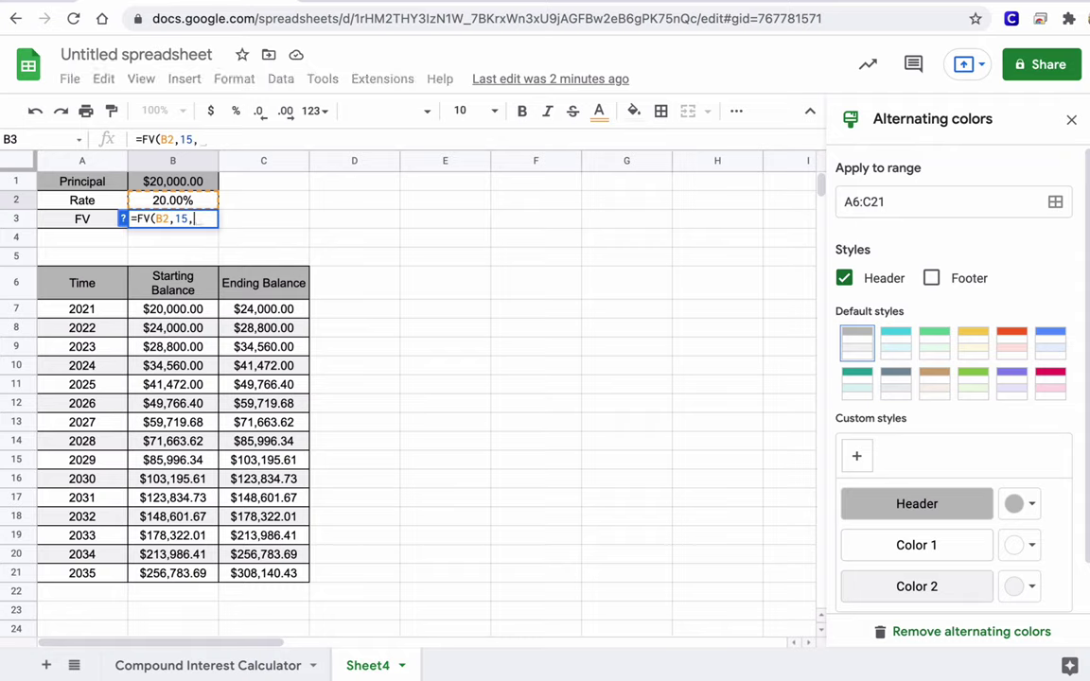
type("0")
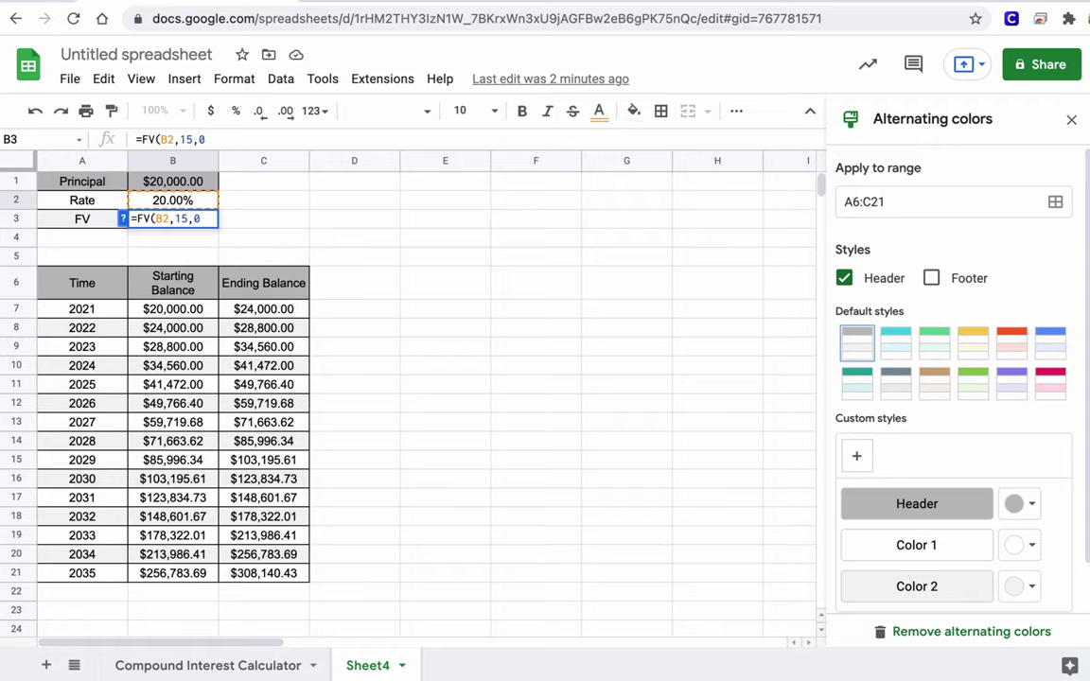
type(",")
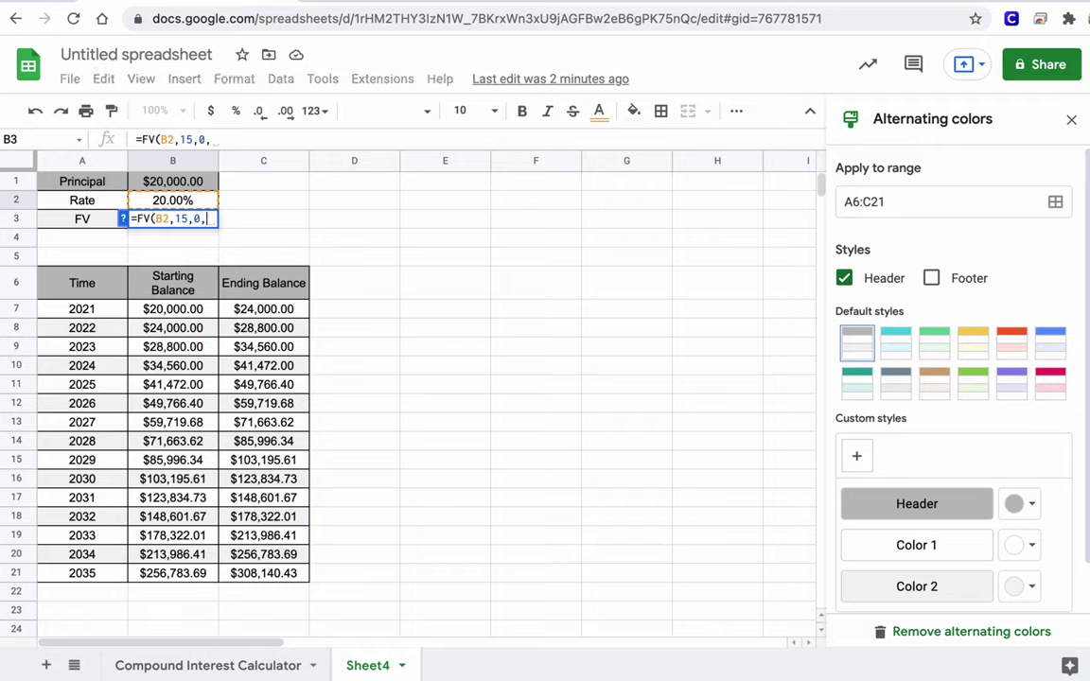
type("-B1")
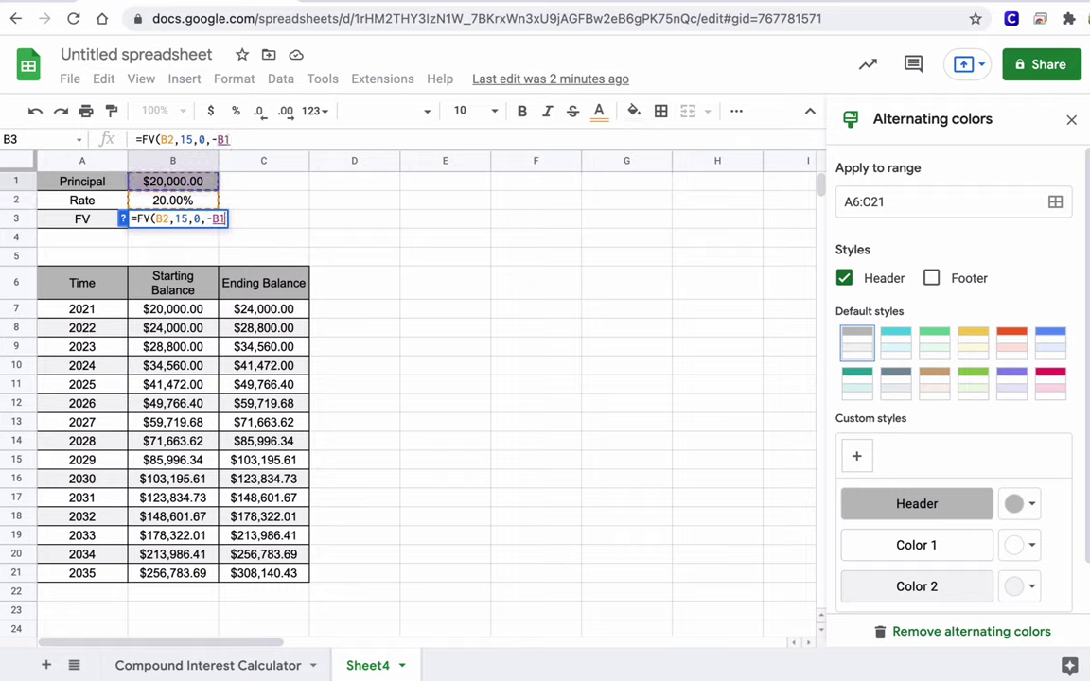
type(")")
key("Return")
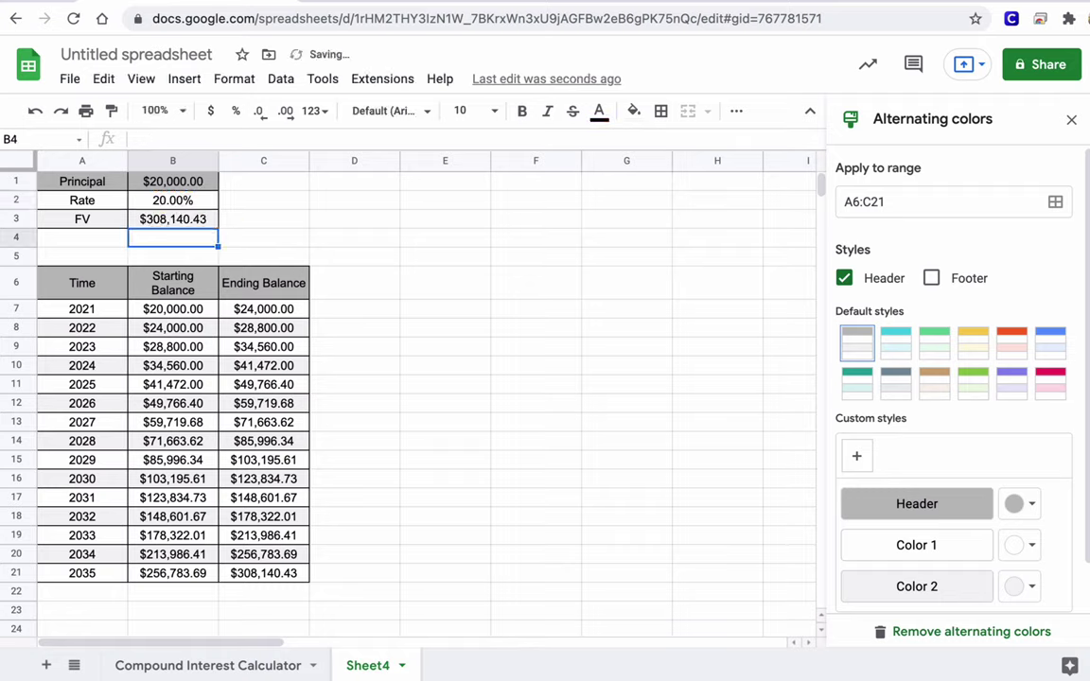
left_click(167, 218)
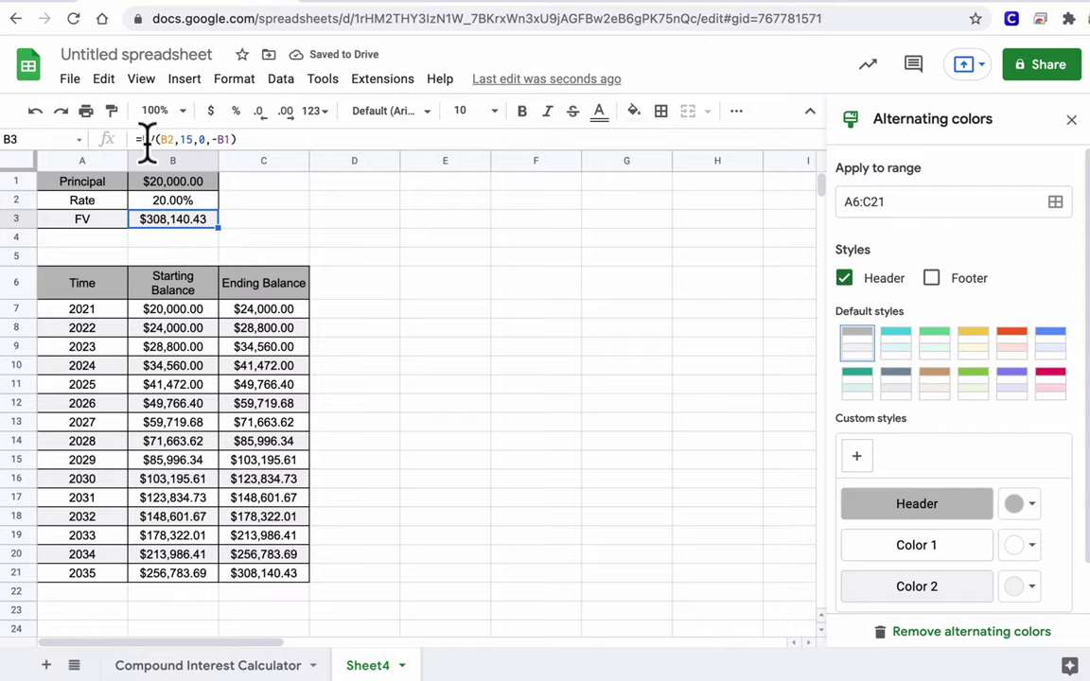
left_click_drag(137, 139, 257, 139)
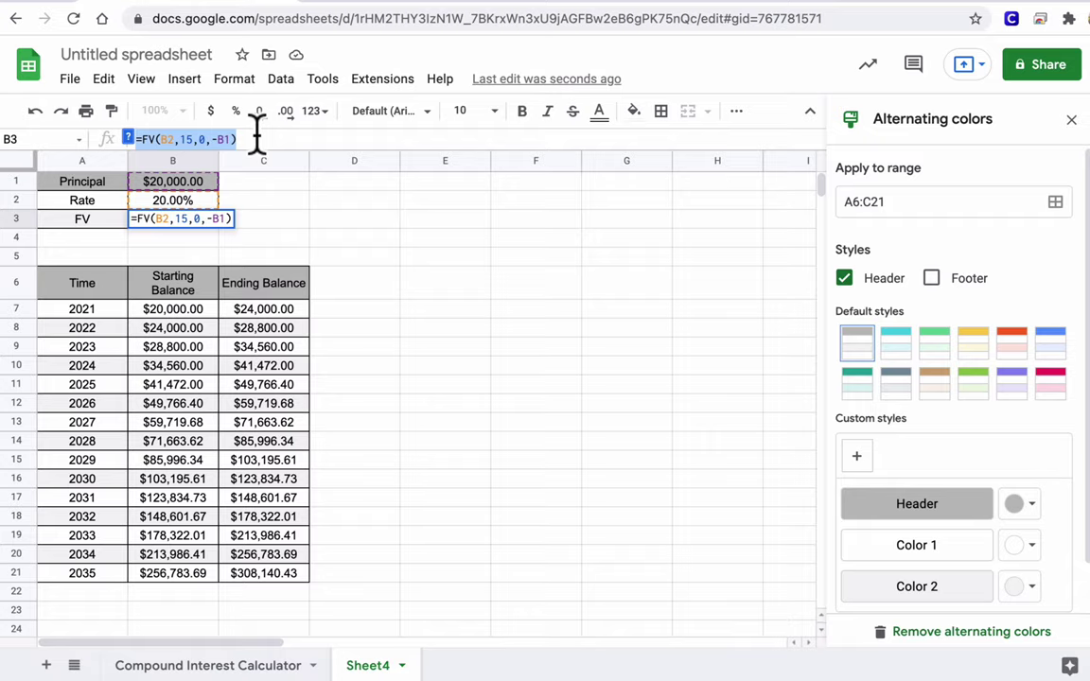
left_click(276, 254)
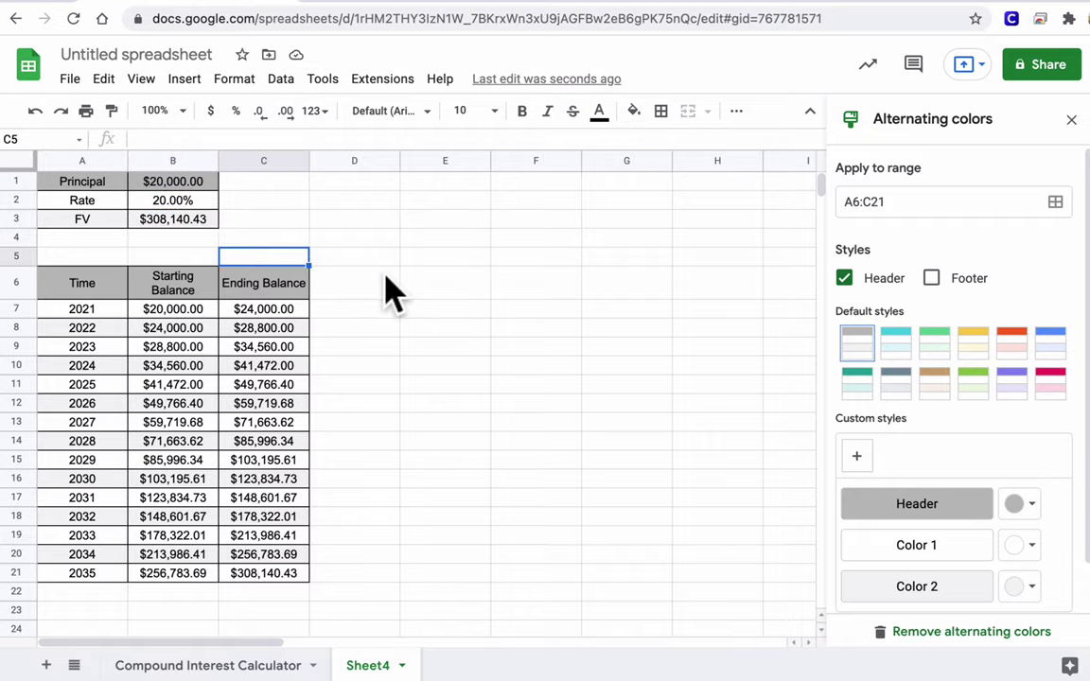
left_click(419, 282)
left_click(1071, 120)
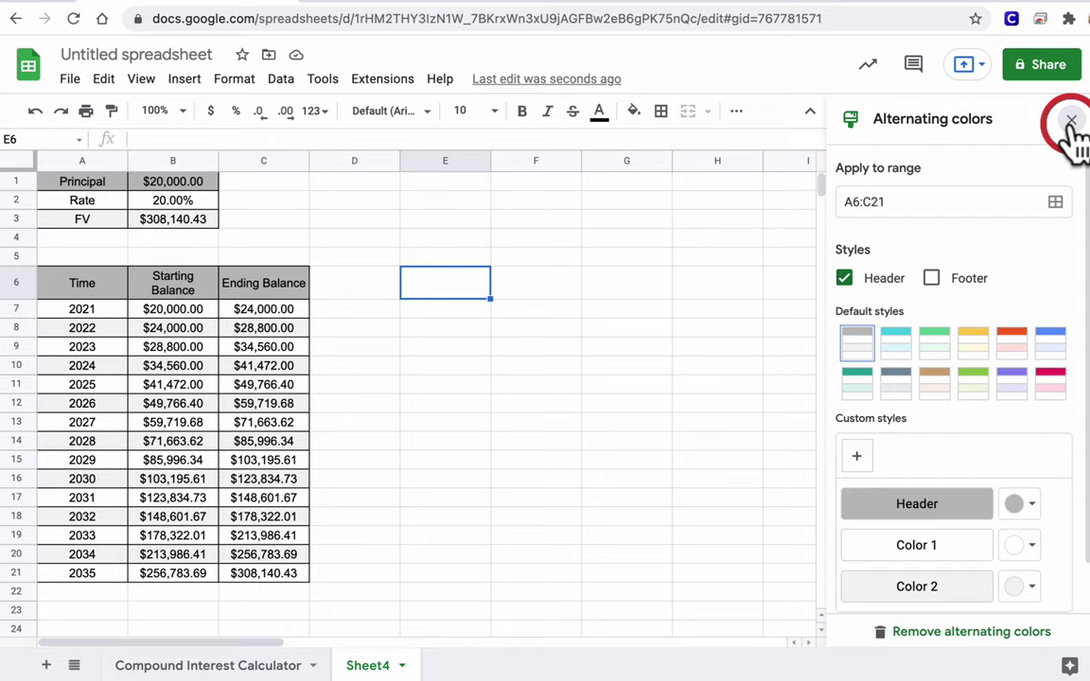
Insert a chart, move it right of the balance table, and select A6:C21 as data.
left_click(183, 80)
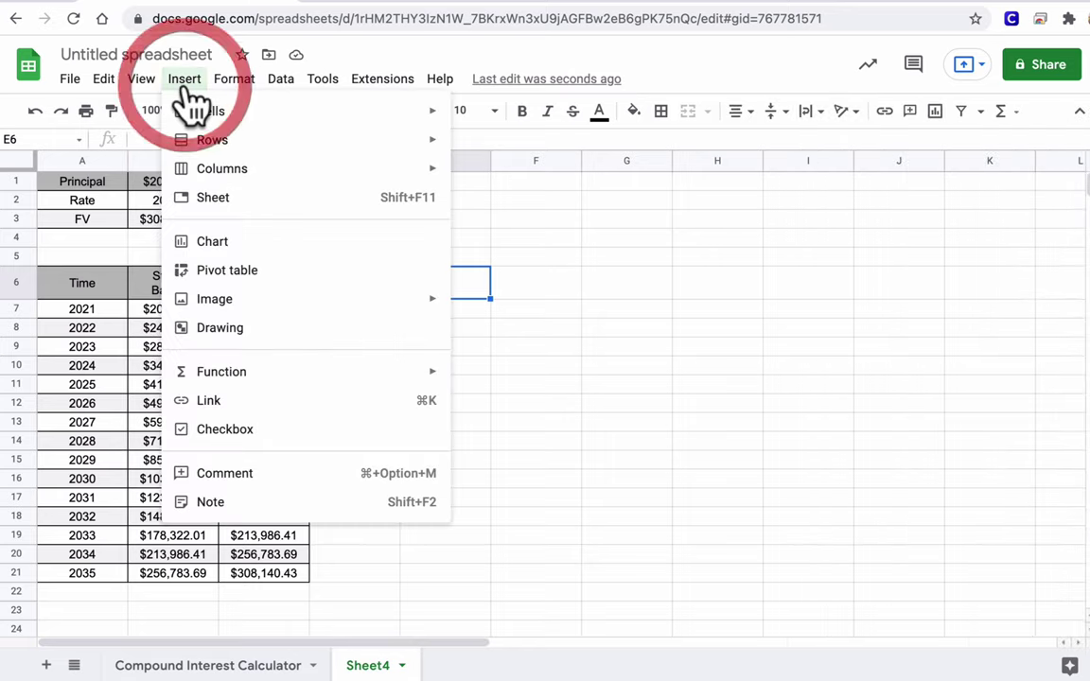
left_click(200, 242)
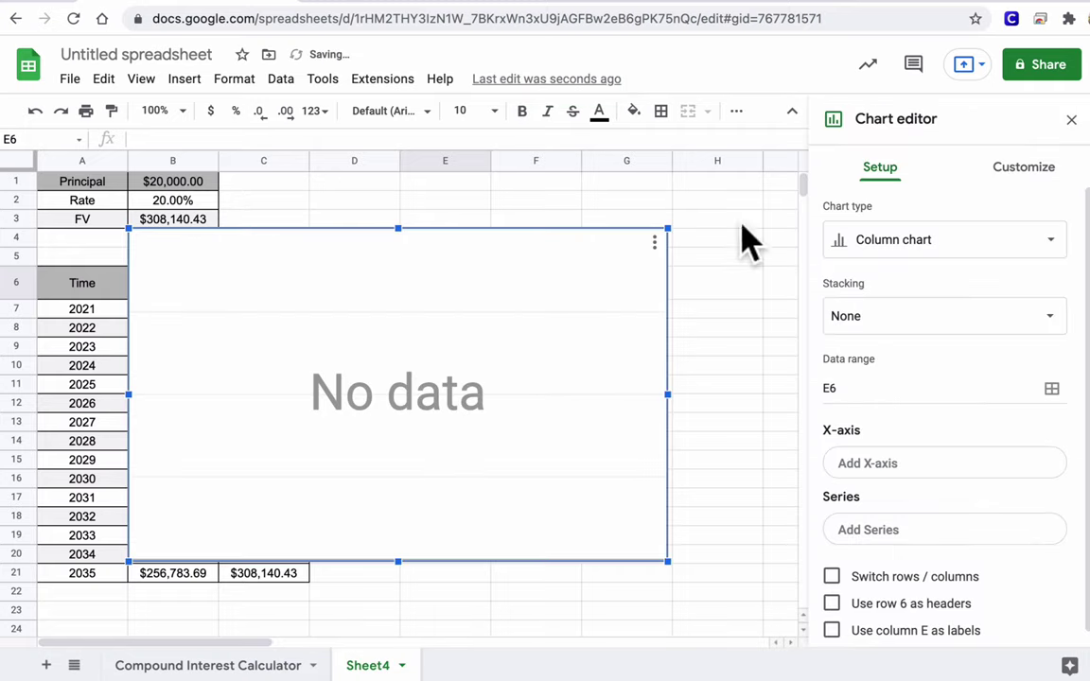
left_click_drag(574, 263, 780, 244)
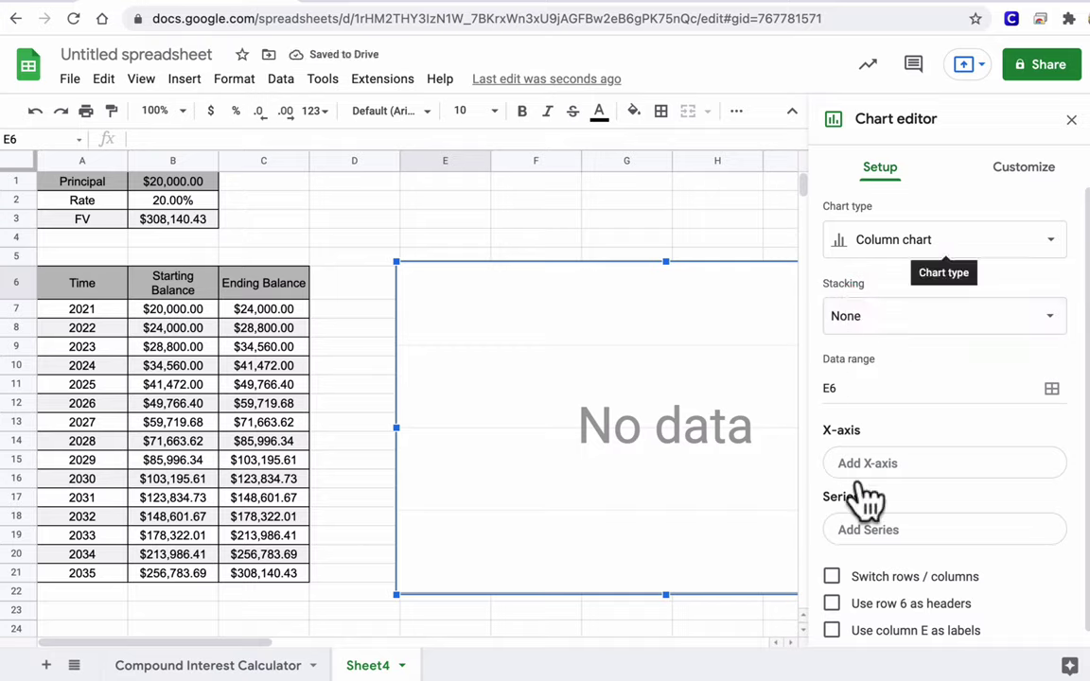
double_click(839, 388)
key("BackSpace")
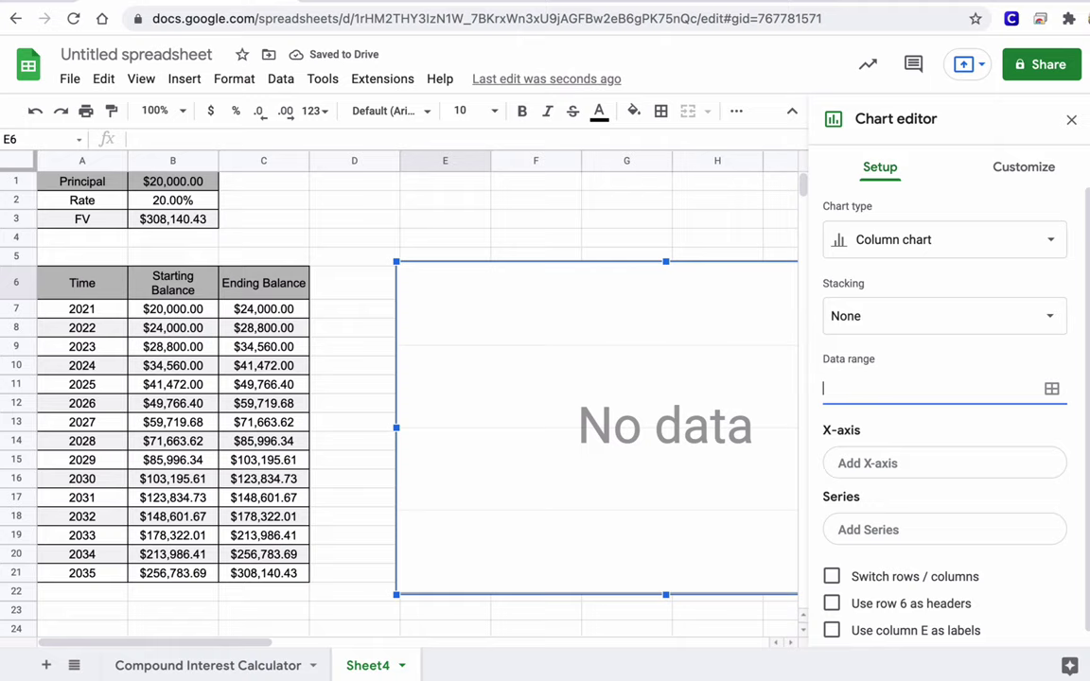
left_click(72, 287)
left_click_drag(72, 286, 268, 585)
Check C21's ending balance formula, then open Edit chart for the empty 'No data' chart.
left_click(76, 282)
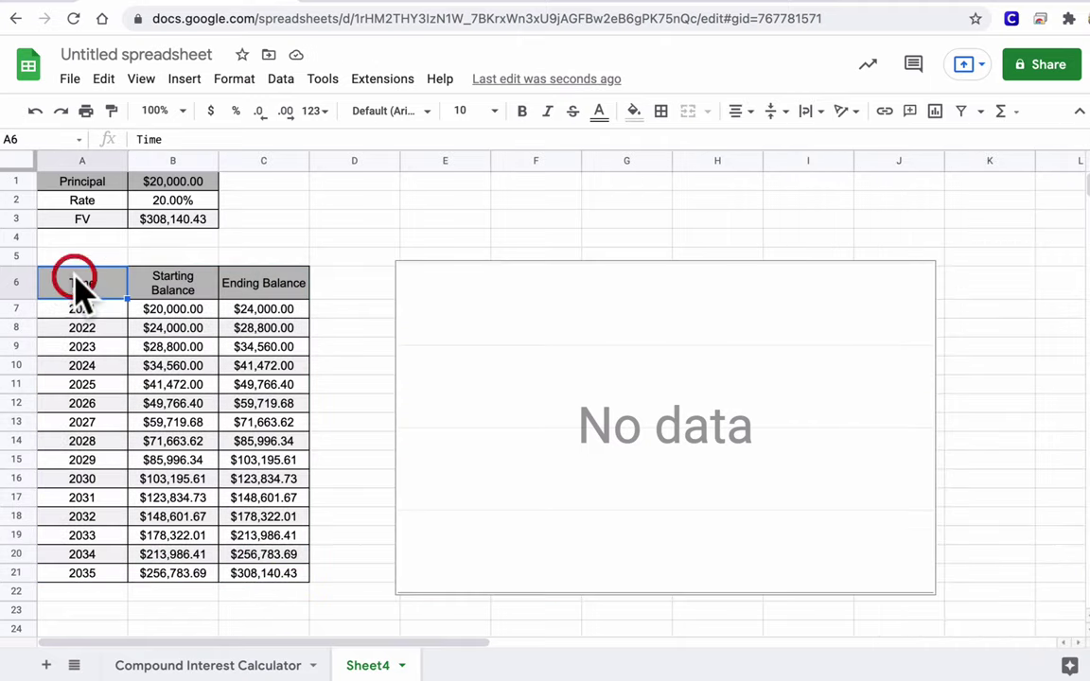
left_click(253, 573)
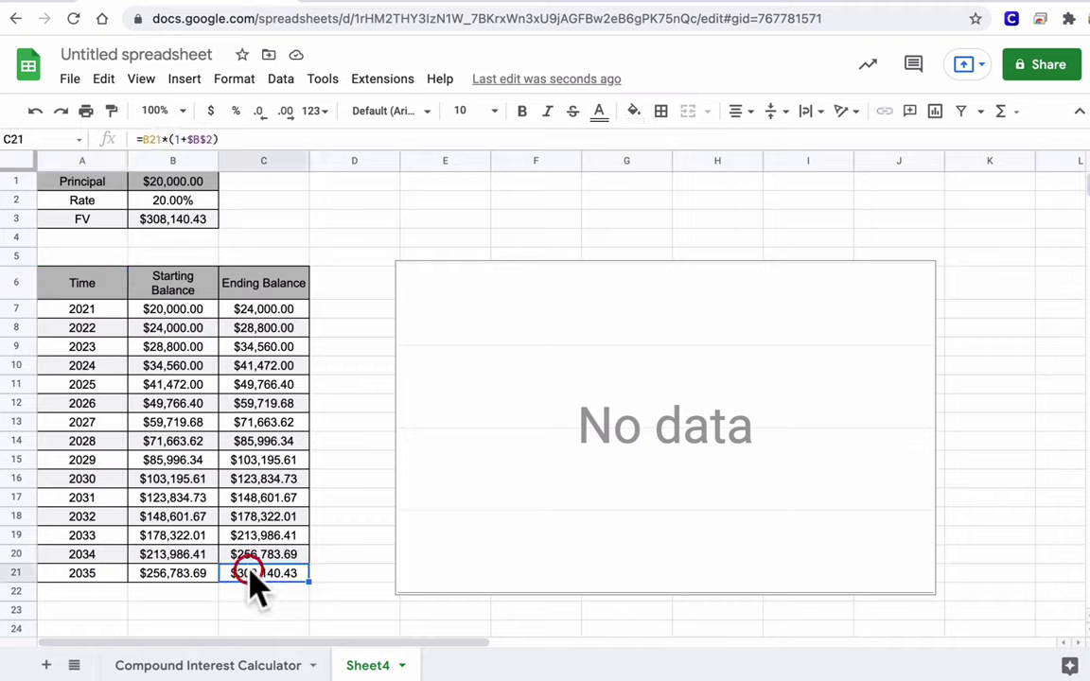
left_click(134, 54)
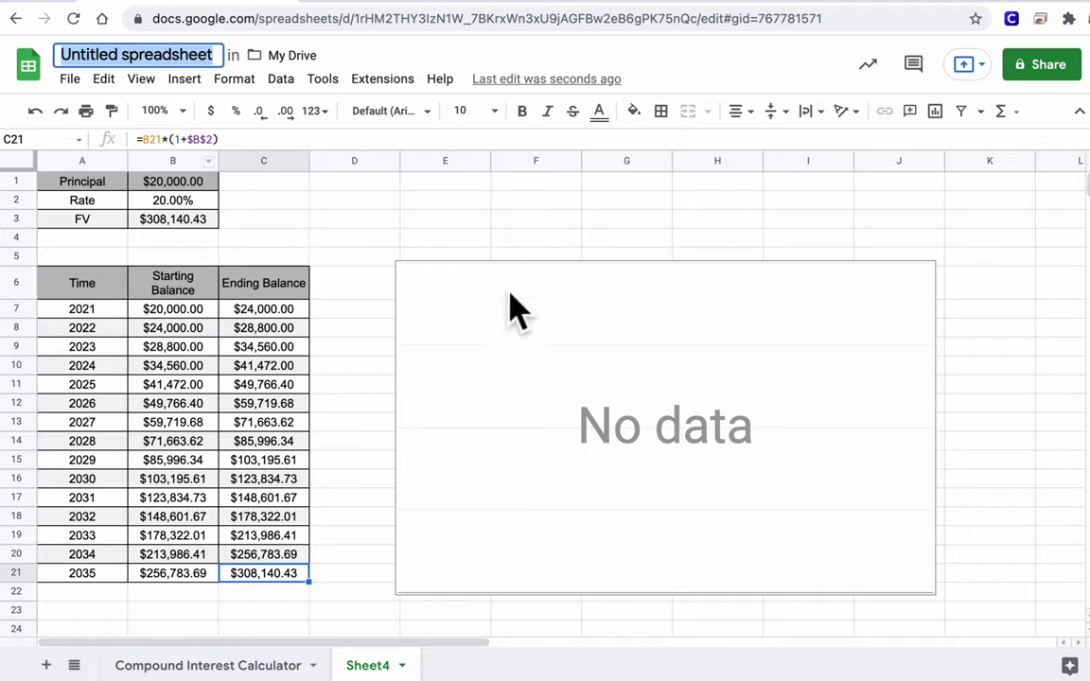
left_click(520, 348)
left_click(501, 330)
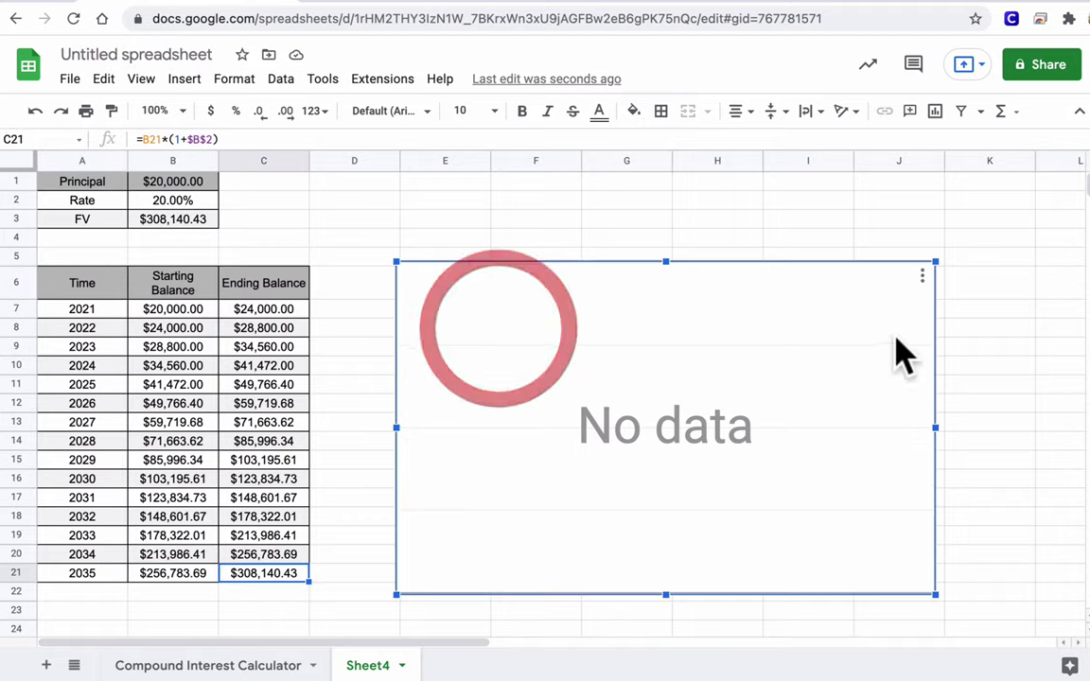
left_click(921, 275)
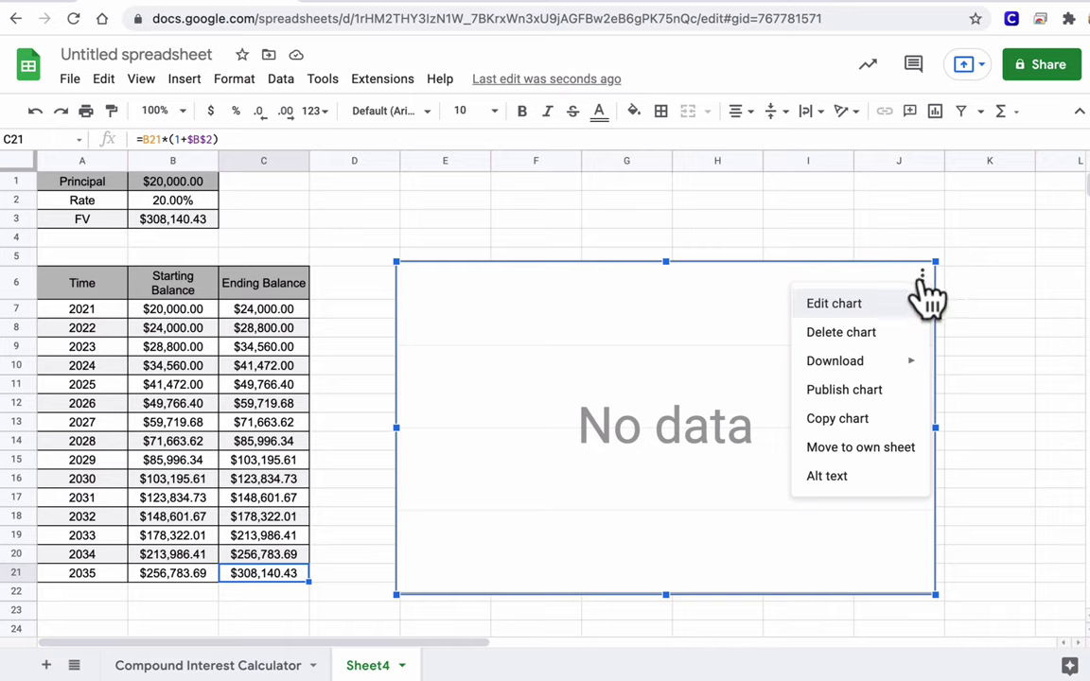
left_click(893, 302)
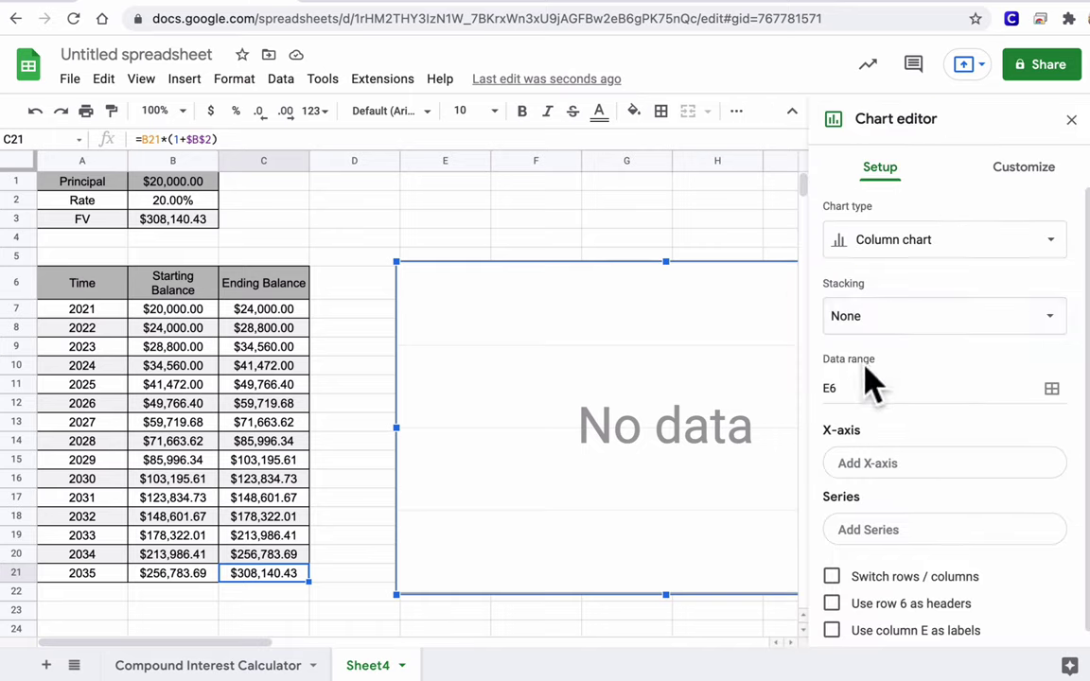
Replace the chart's E6 data range with A6:C22 and close the chart editor.
left_click(866, 377)
key("BackSpace")
key("BackSpace")
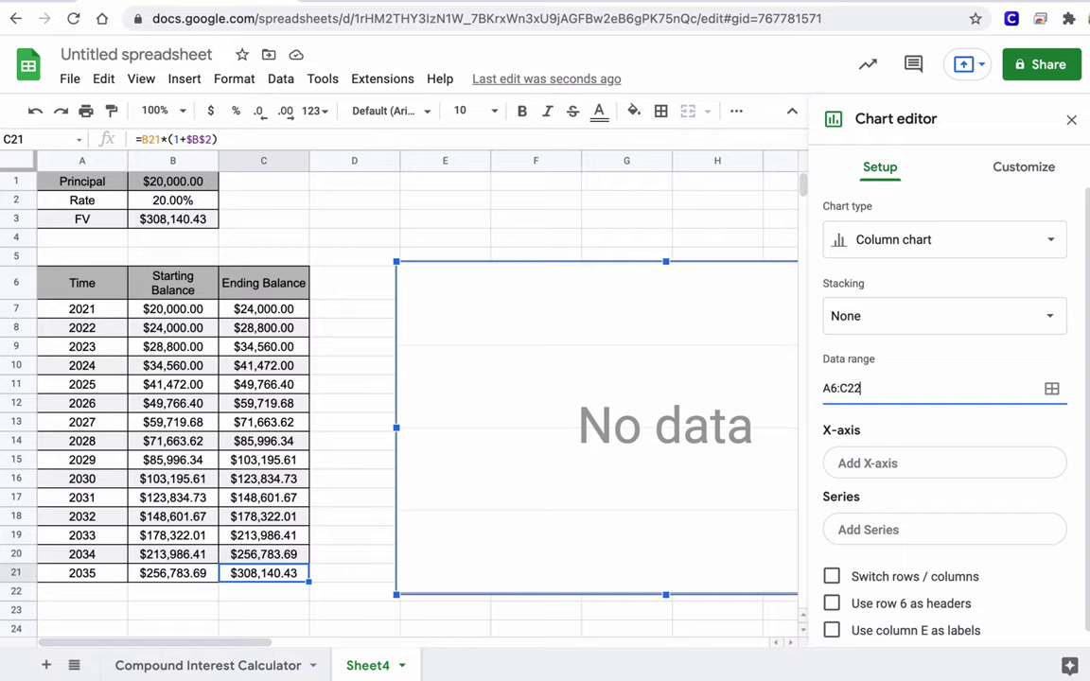
key("Return")
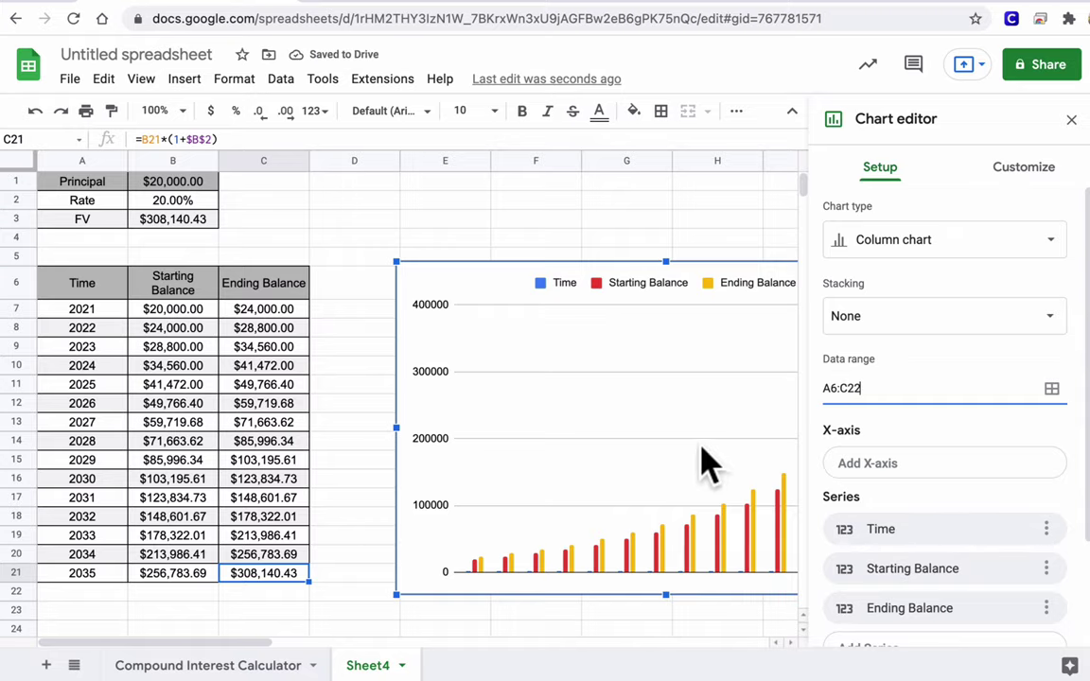
left_click(1068, 124)
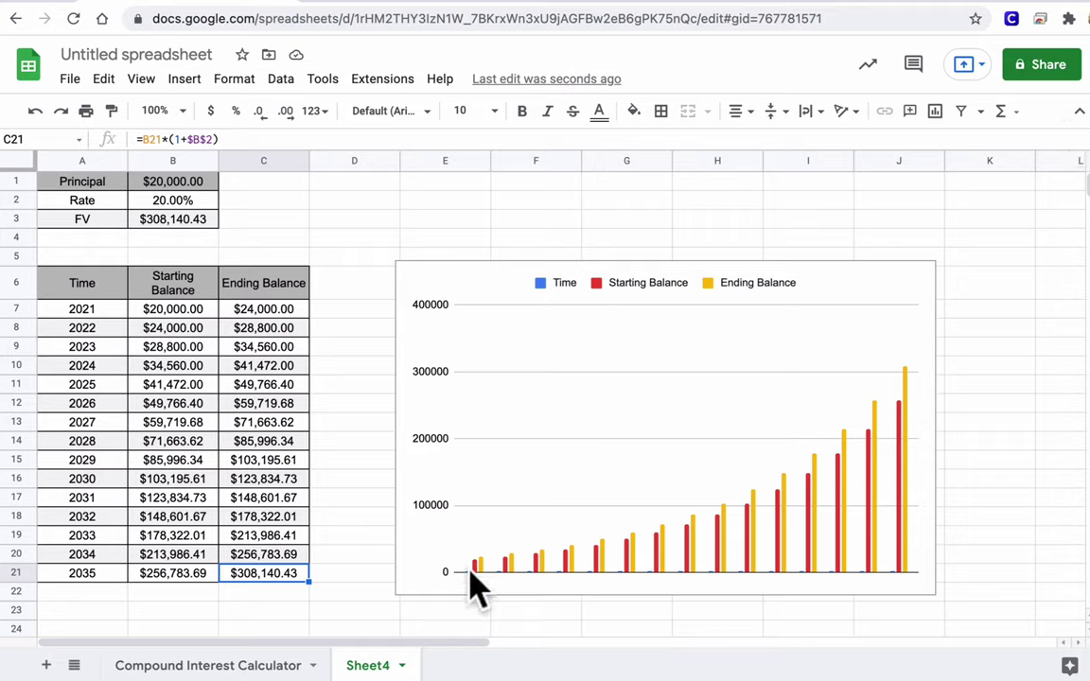
left_click(870, 286)
left_click(923, 275)
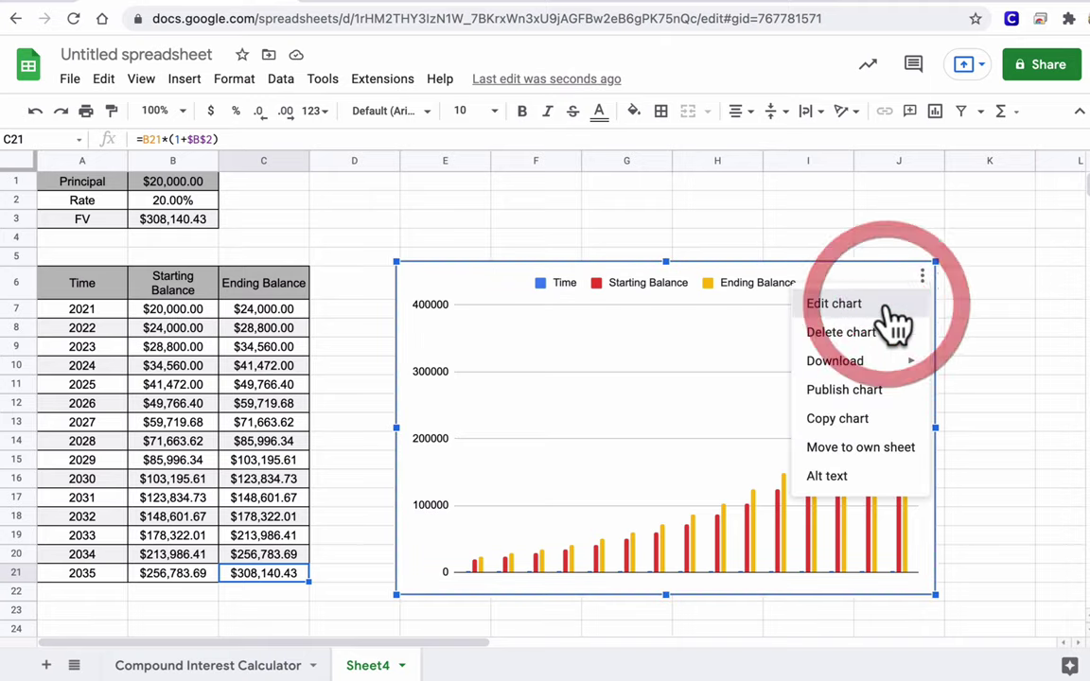
Remove the Time and Starting Balance series from the chart.
left_click(890, 308)
scroll(880, 358, "down", 3)
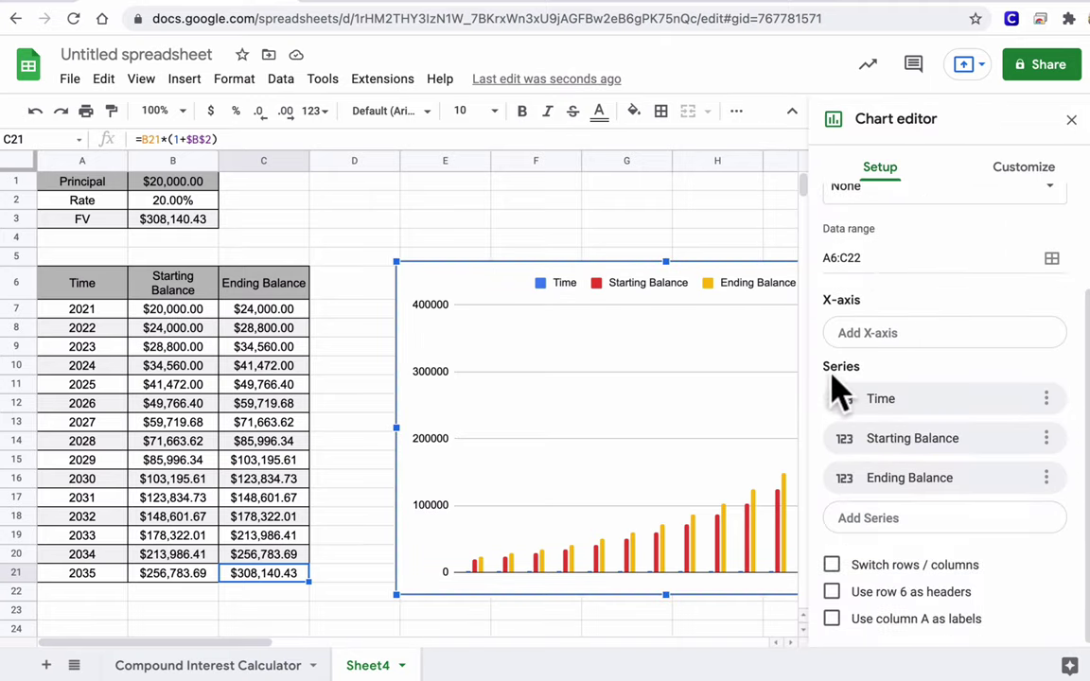
left_click(1047, 399)
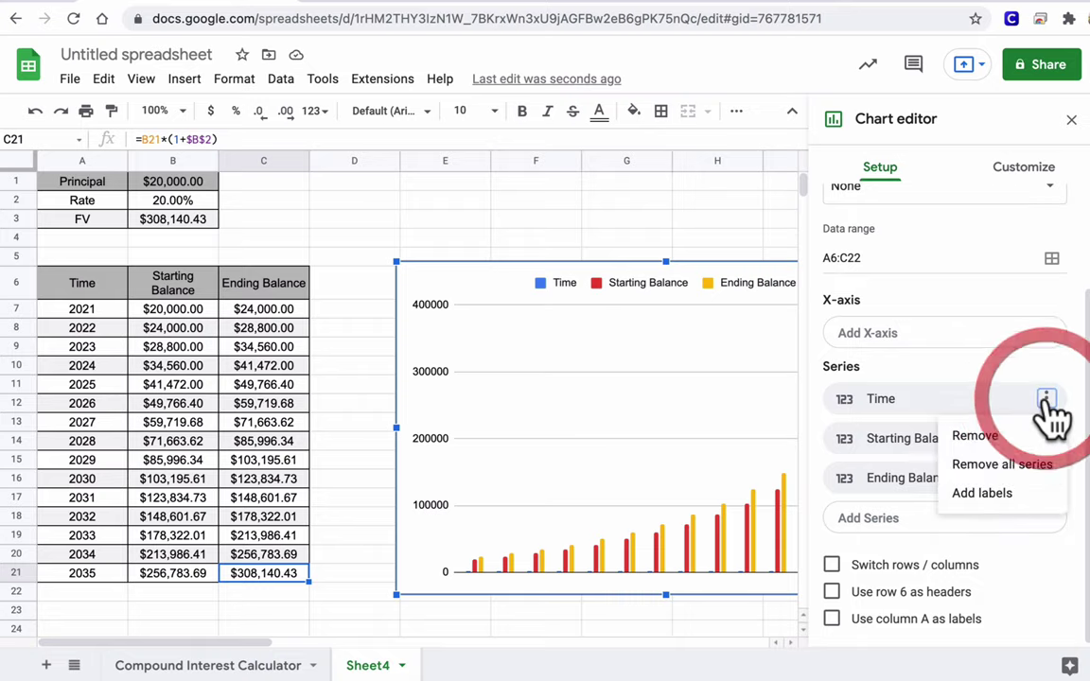
left_click(1010, 437)
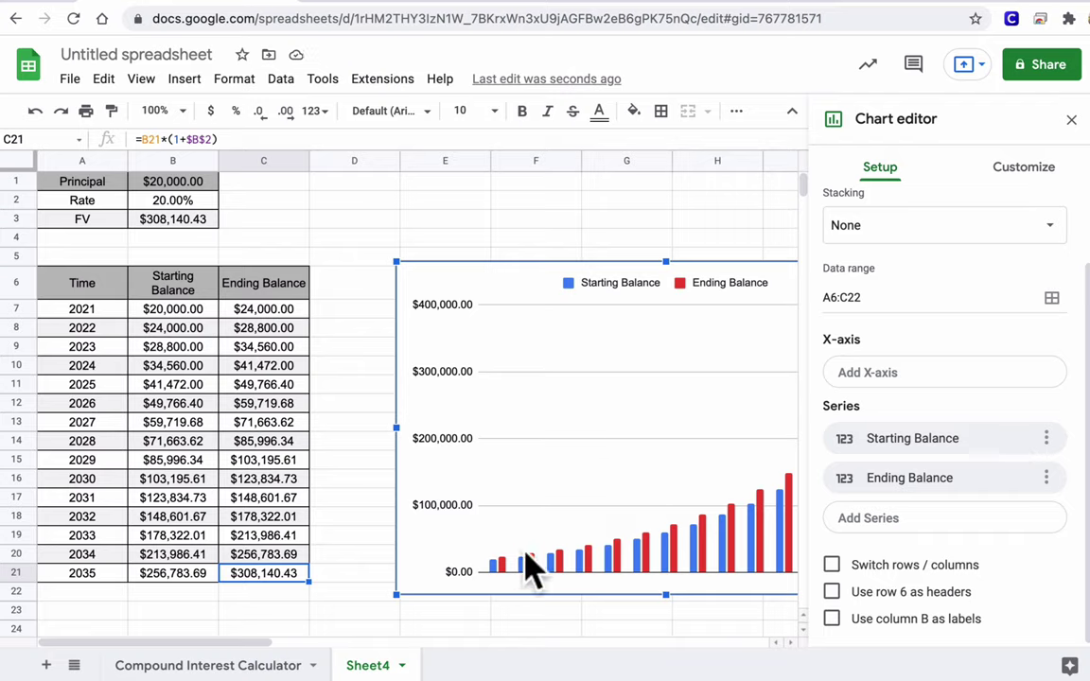
left_click(1046, 438)
left_click(1017, 478)
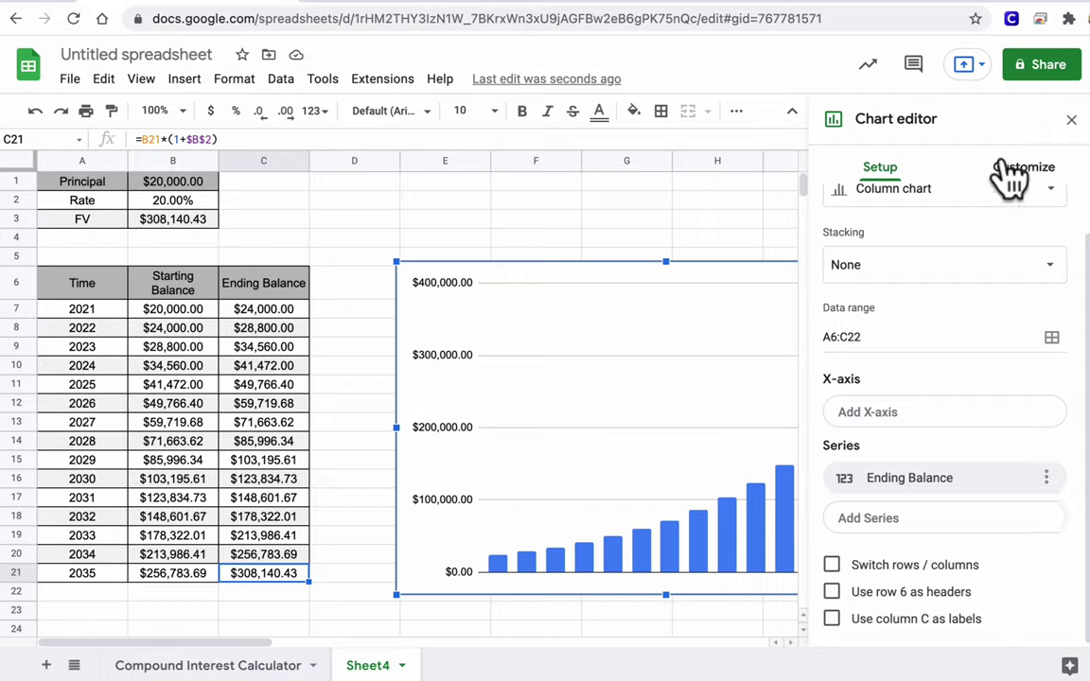
Set the chart's X-axis to the Time column.
left_click(846, 381)
left_click(856, 415)
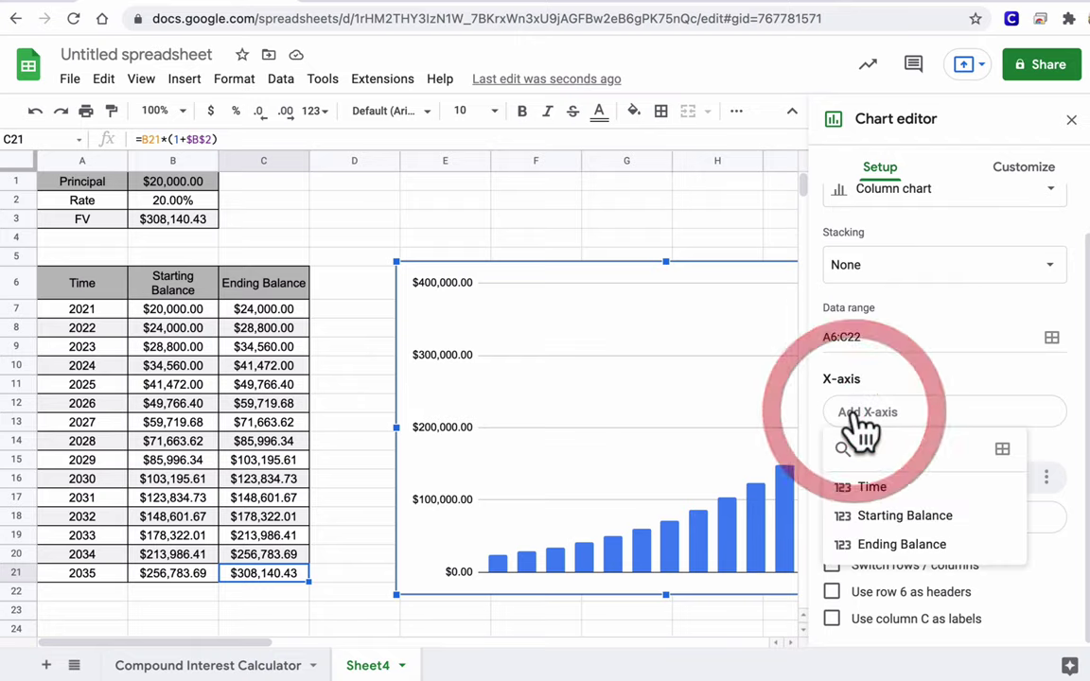
left_click(863, 488)
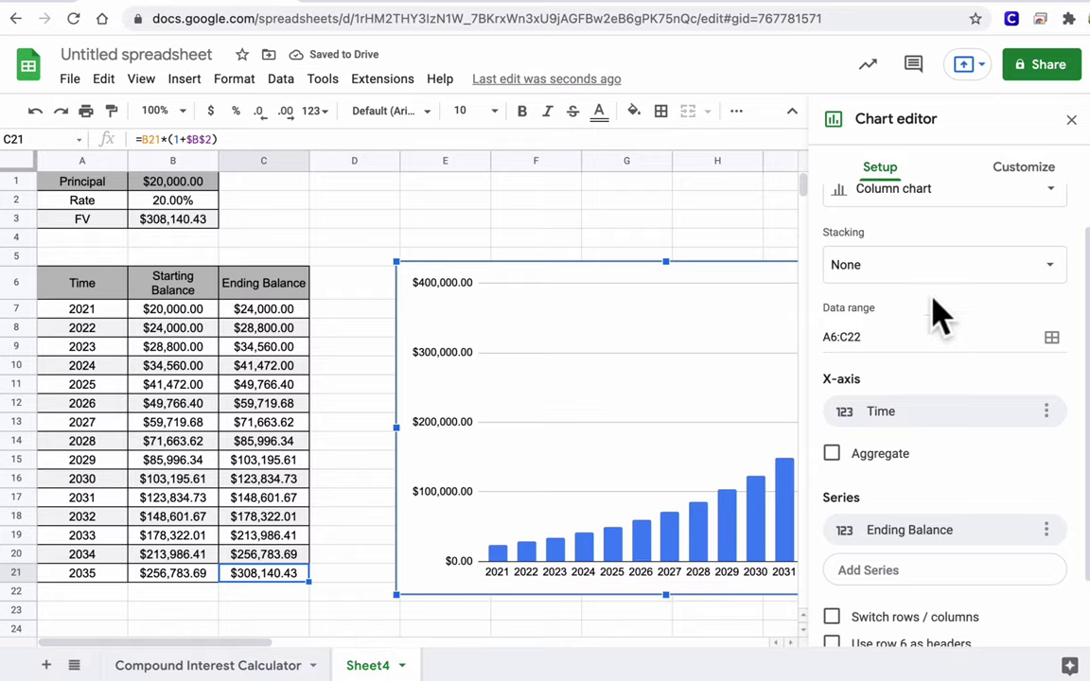
left_click(1021, 170)
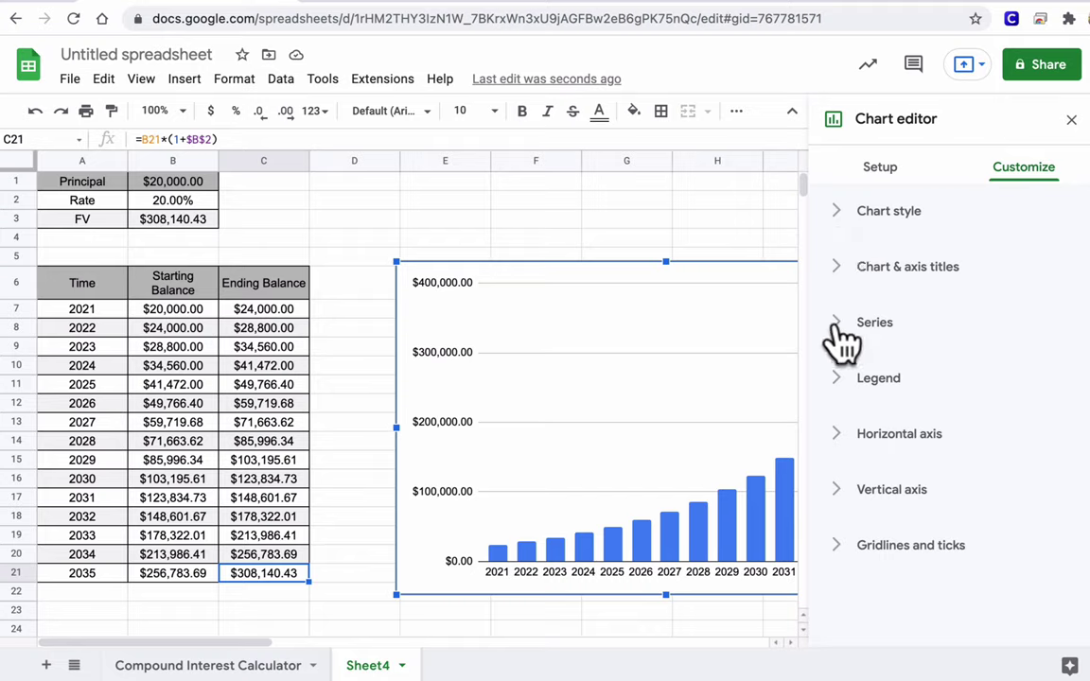
Title the chart 'Compounding Annually' and close the chart editor.
left_click(876, 282)
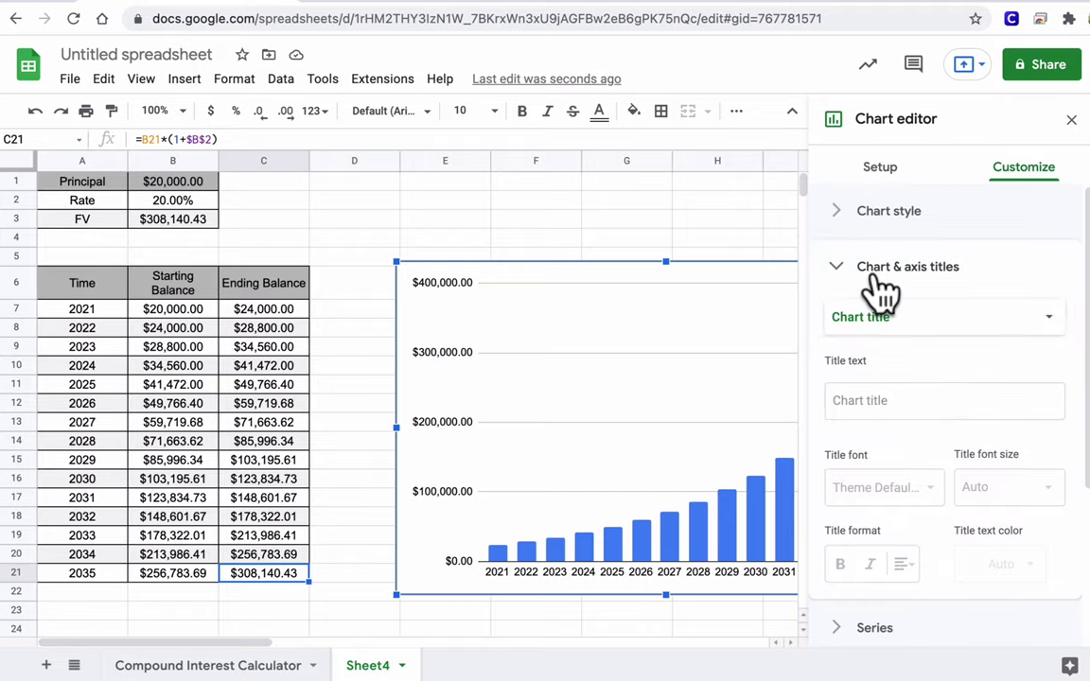
left_click(864, 400)
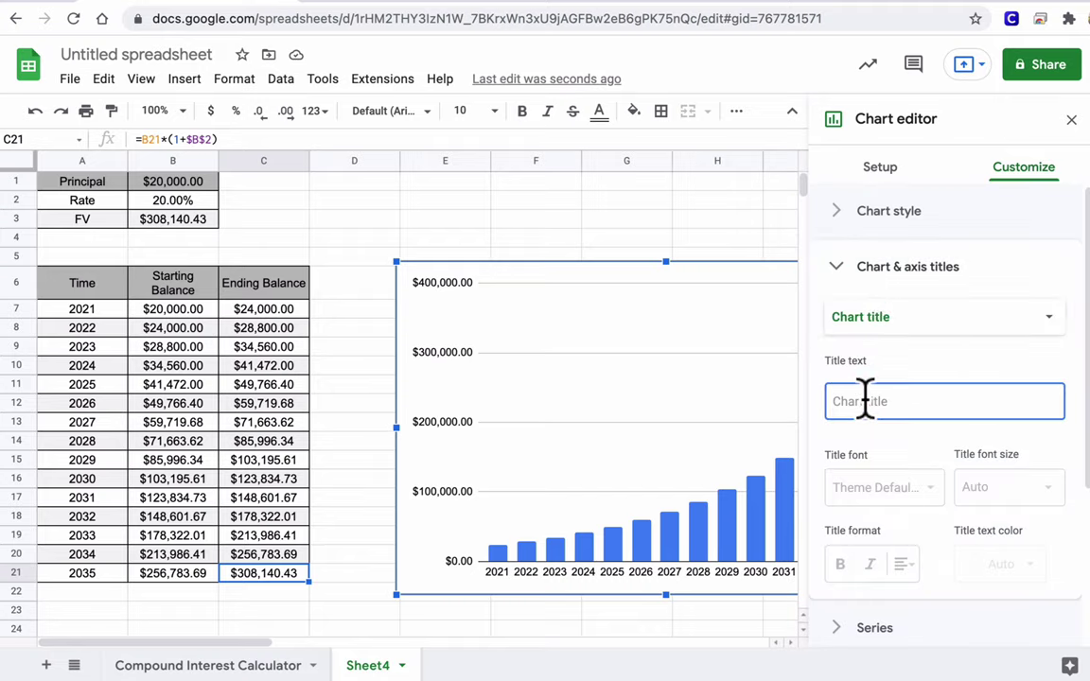
type("Cm")
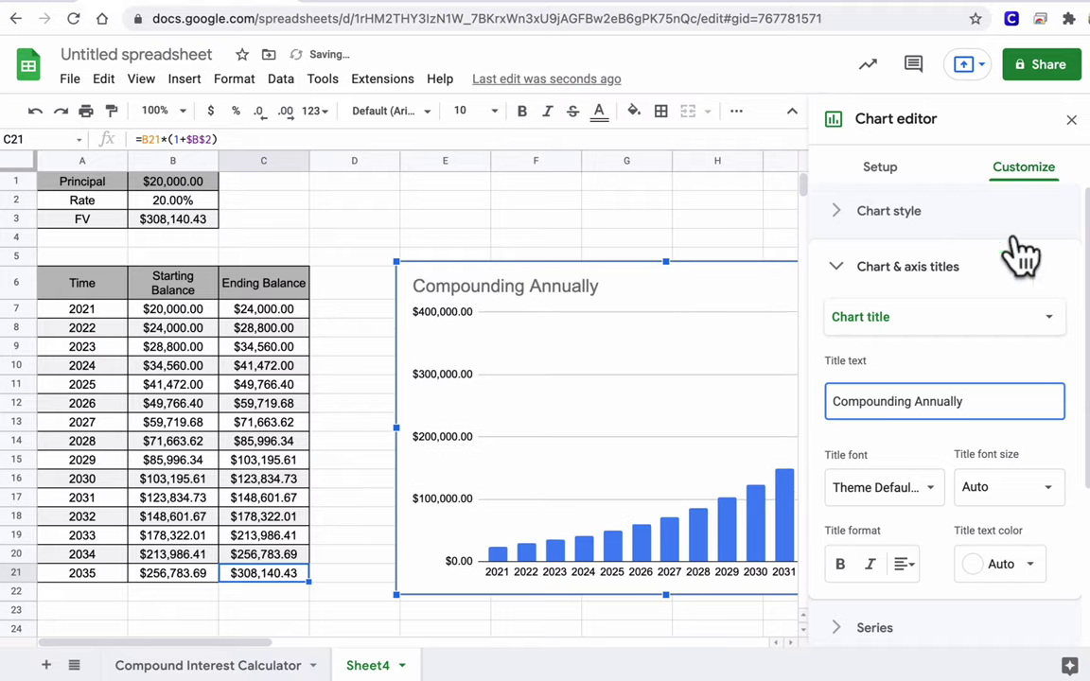
left_click(1071, 119)
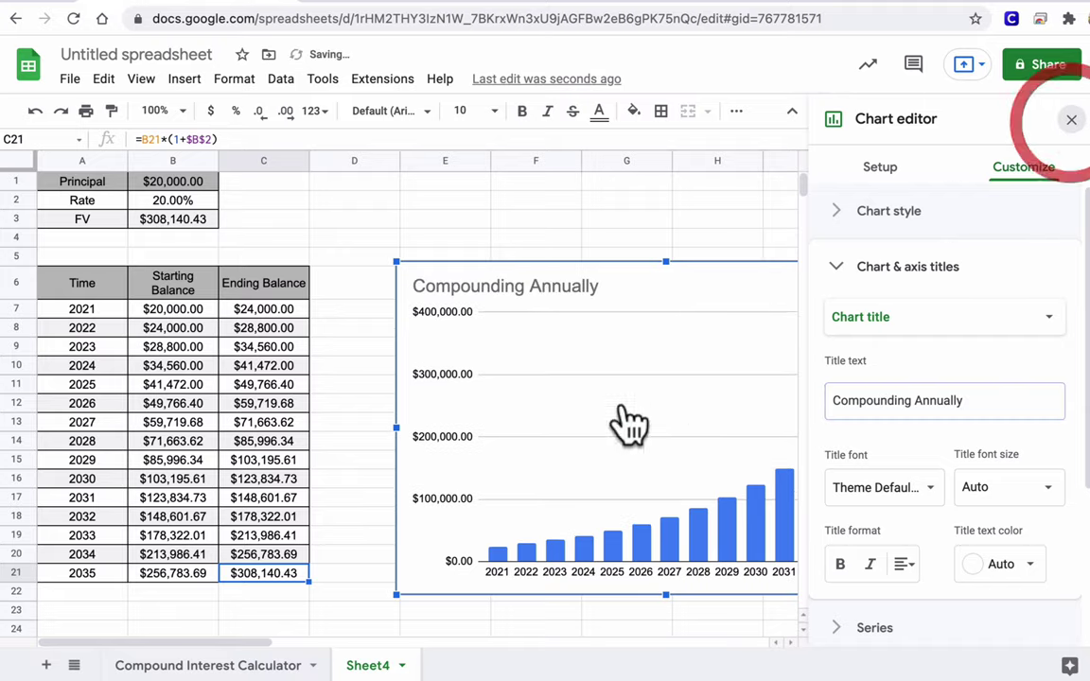
Rename the Sheet4 tab to 'Compounding Annually'.
left_click(403, 663)
left_click(378, 439)
type("Compounding Annually")
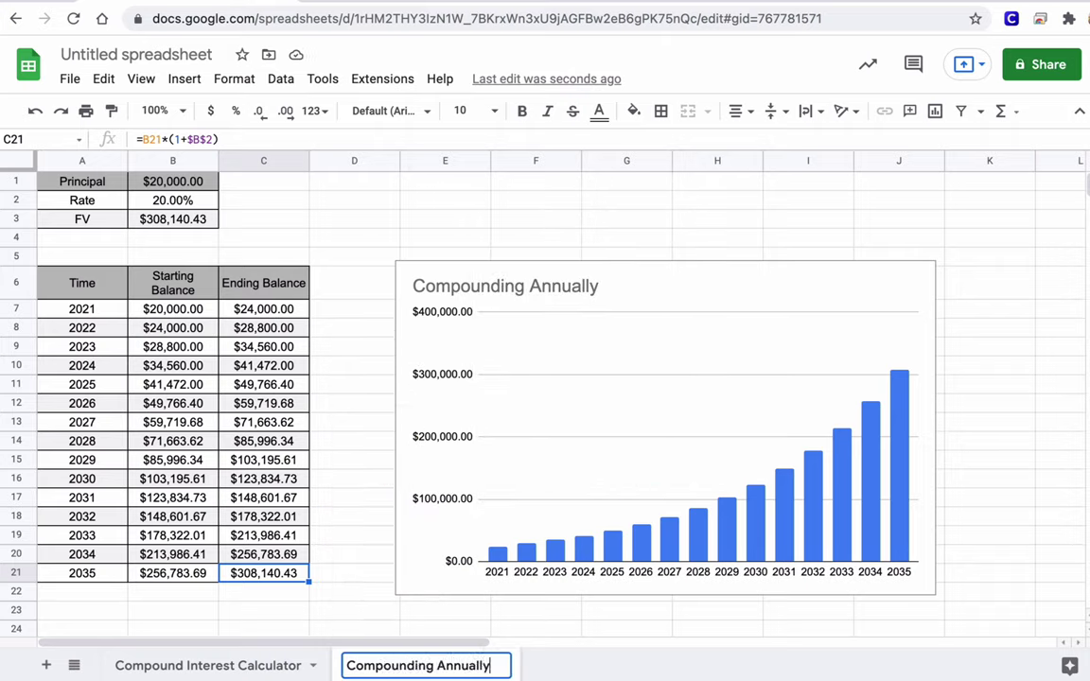
key("Return")
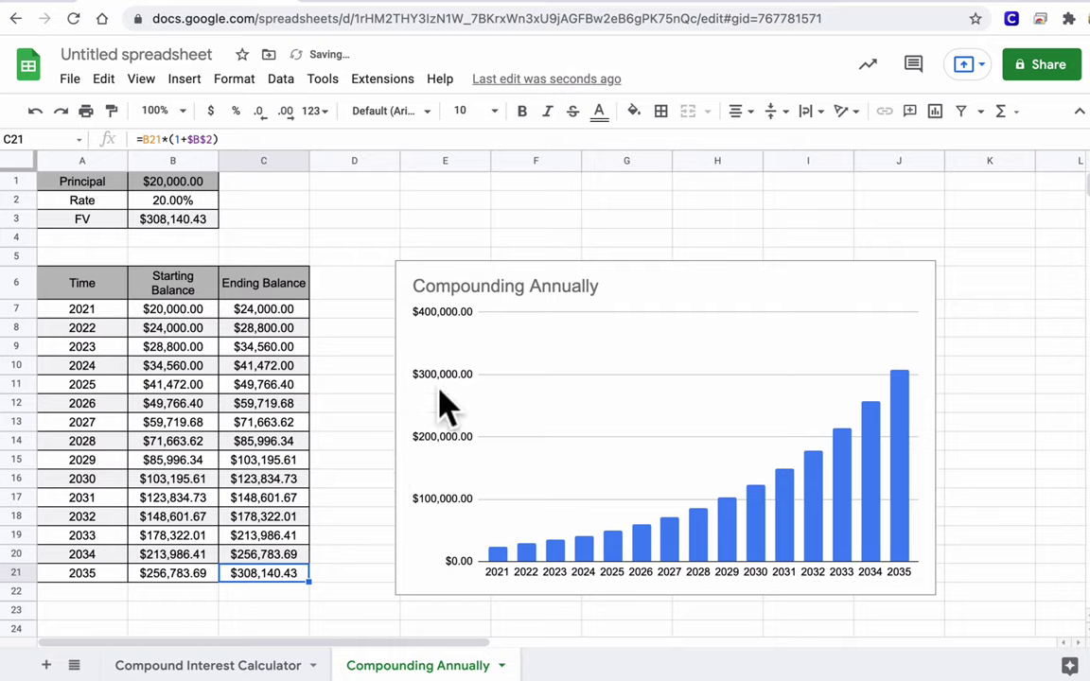